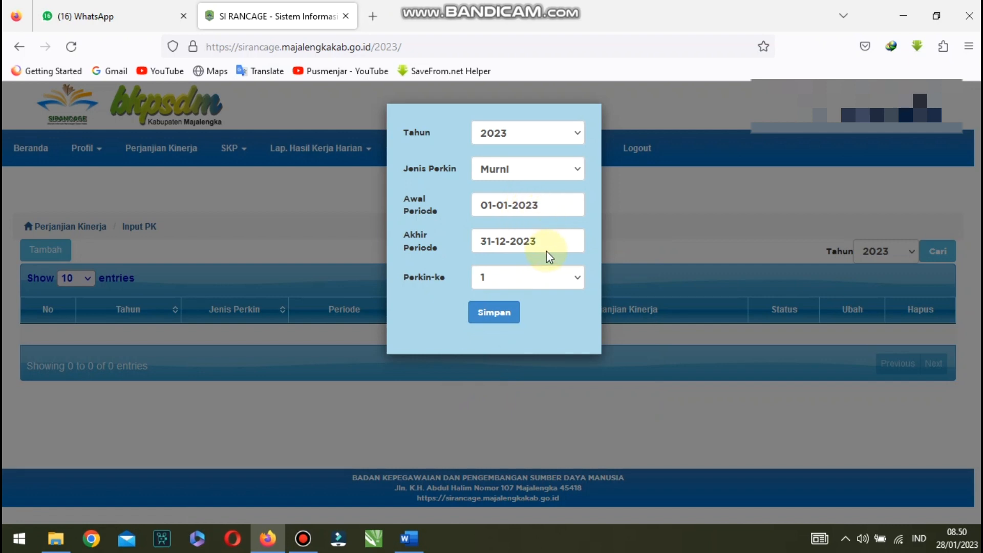
- Copy the row 1 Sasaran Kegiatan text from the Word table into the web form's Sasaran Kegiatan field
{"action": "left_click", "coordinate": [409, 539]}
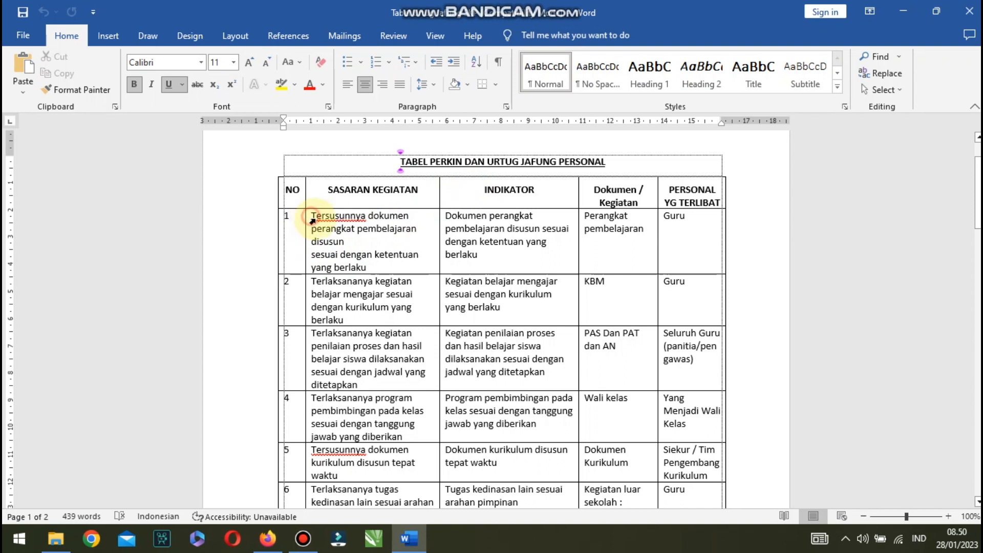
{"action": "left_click", "coordinate": [308, 219]}
{"action": "left_click", "coordinate": [366, 230]}
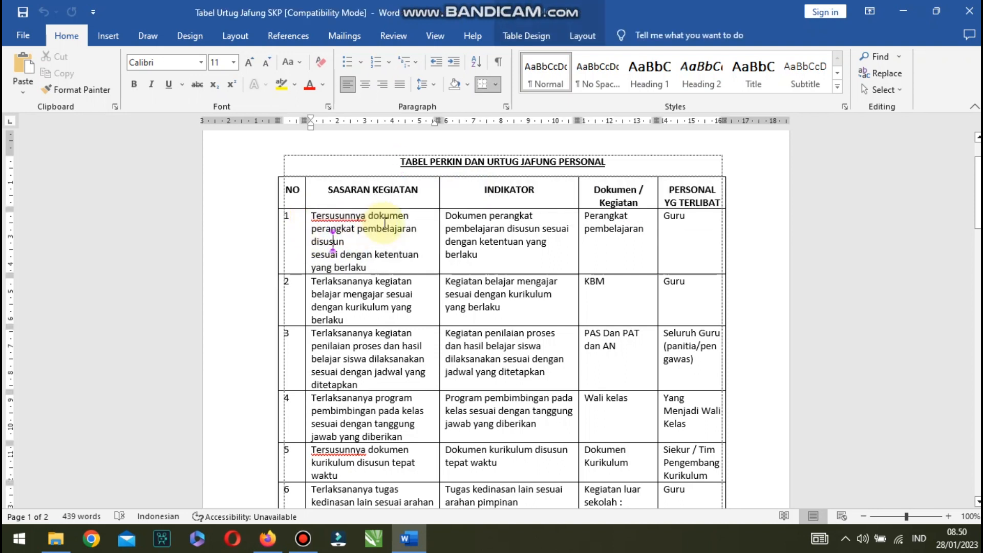
{"action": "left_click_drag", "start_coordinate": [313, 214], "coordinate": [366, 269]}
{"action": "key", "text": "ctrl+c"}
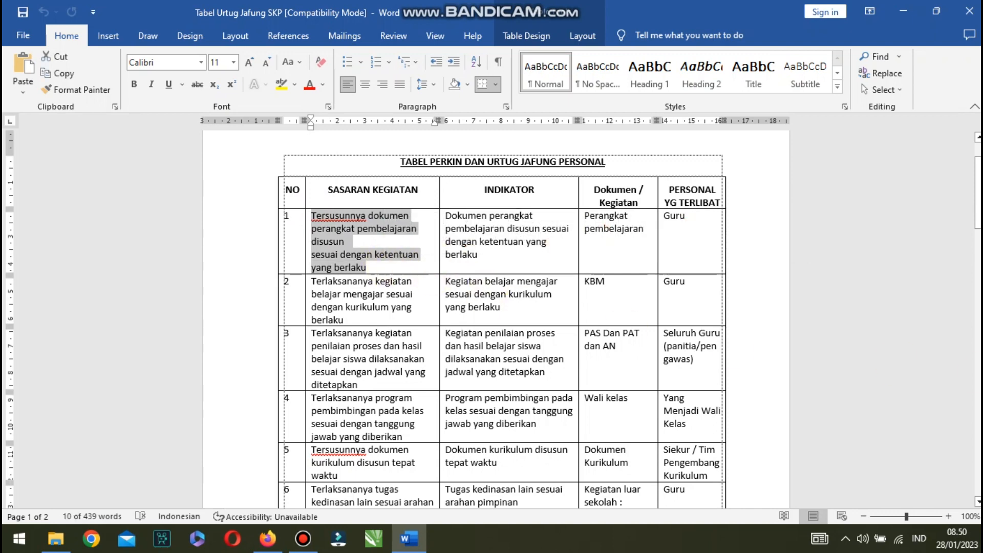
{"action": "left_click", "coordinate": [266, 544]}
{"action": "left_click", "coordinate": [482, 149]}
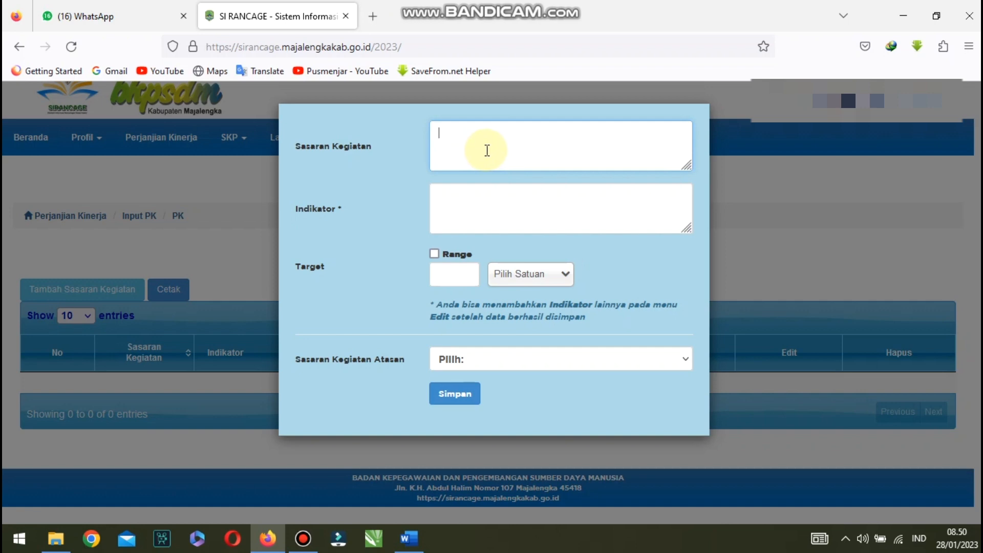
{"action": "key", "text": "ctrl+v"}
{"action": "scroll", "coordinate": [573, 156], "scroll_direction": "up", "scroll_amount": 2}
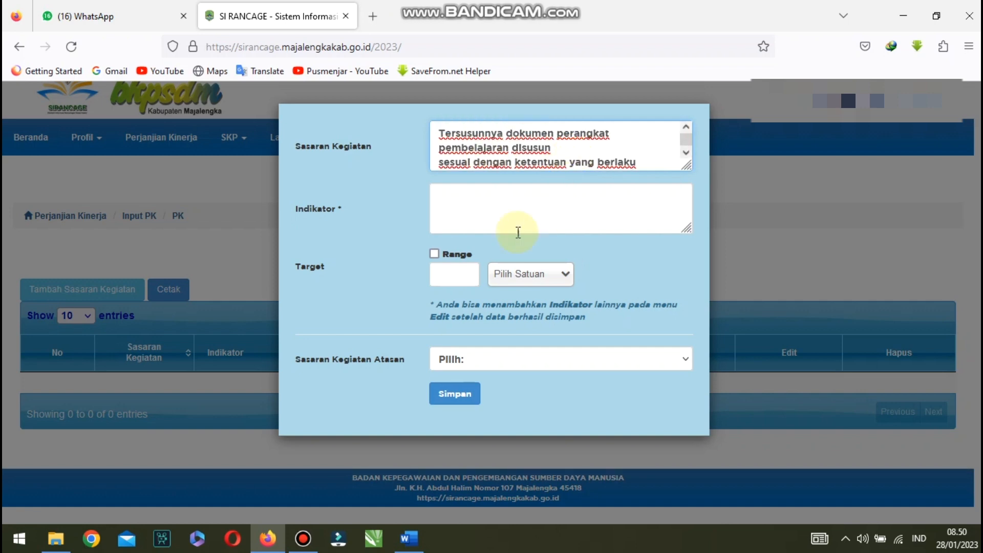
{"action": "left_click", "coordinate": [481, 218]}
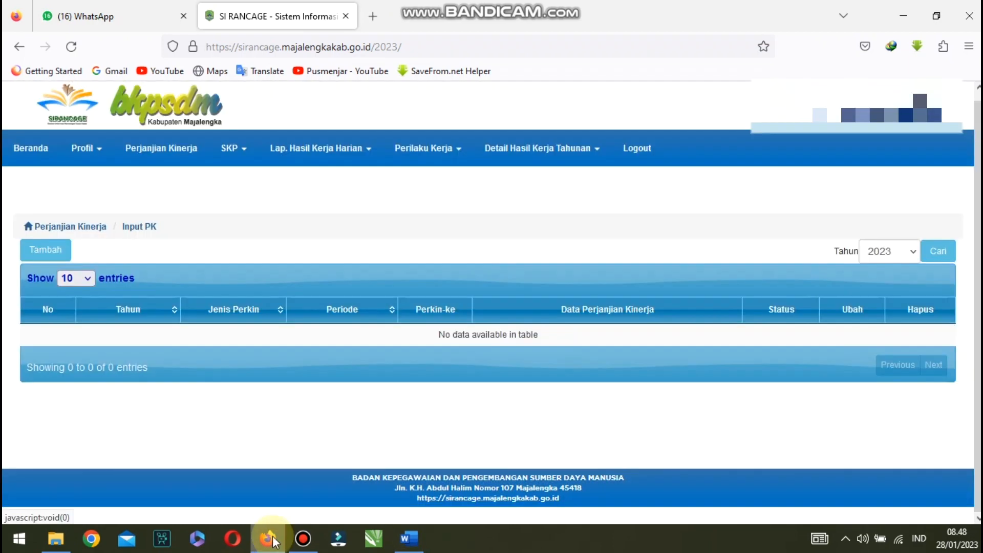
- Start a new Perjanjian Kinerja entry and set its Awal Periode to 01-01-2023
{"action": "left_click", "coordinate": [173, 158]}
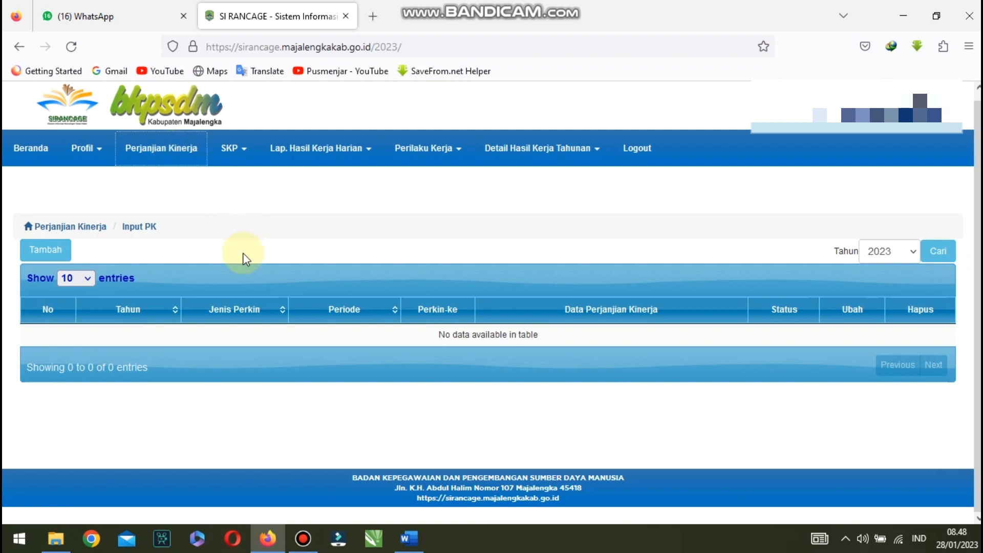
{"action": "left_click", "coordinate": [51, 248]}
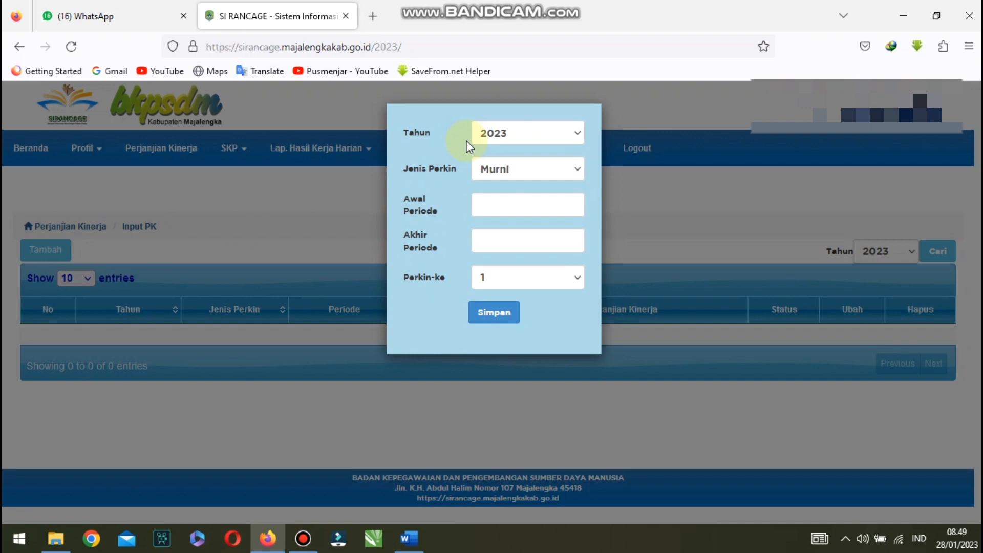
{"action": "left_click", "coordinate": [488, 203]}
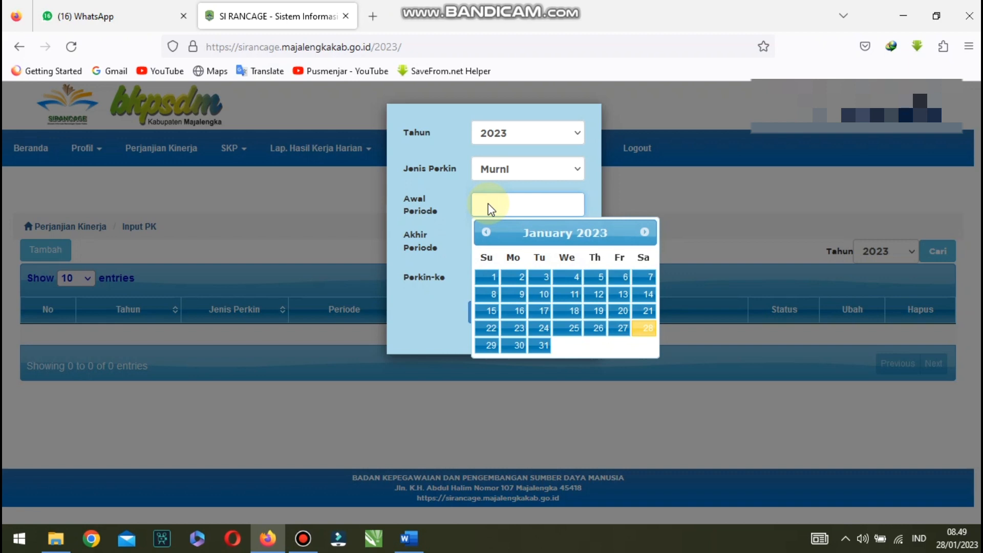
{"action": "left_click", "coordinate": [489, 280]}
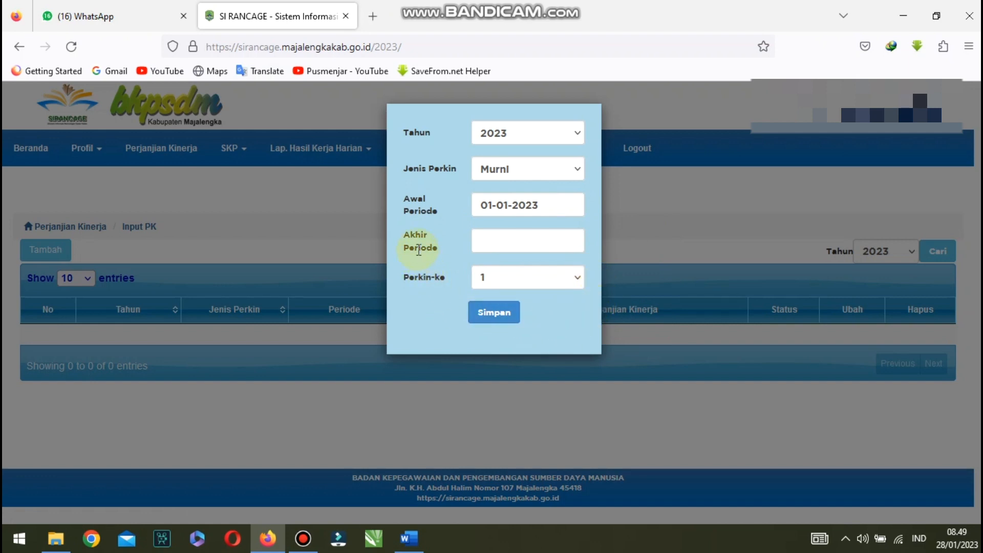
- Set the Akhir Periode to 31-12-2023 and save the Perjanjian Kinerja entry
{"action": "left_click", "coordinate": [508, 237]}
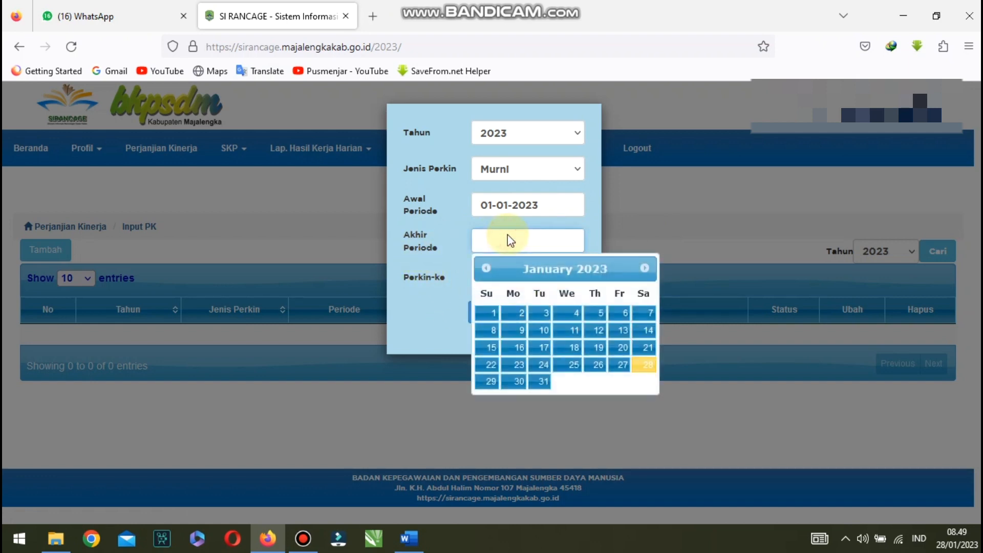
{"action": "left_click", "coordinate": [644, 271]}
{"action": "left_click", "coordinate": [645, 272]}
{"action": "left_click", "coordinate": [644, 271]}
{"action": "left_click", "coordinate": [645, 271]}
{"action": "left_click", "coordinate": [645, 271]}
{"action": "left_click", "coordinate": [644, 271]}
{"action": "left_click", "coordinate": [644, 272]}
{"action": "left_click", "coordinate": [645, 271]}
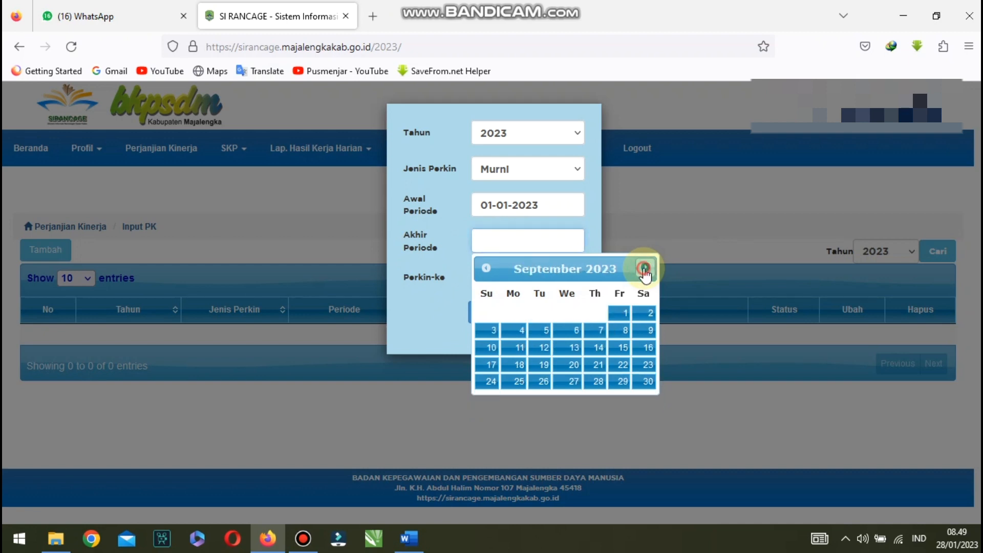
{"action": "left_click", "coordinate": [644, 272]}
{"action": "left_click", "coordinate": [645, 271]}
{"action": "left_click", "coordinate": [645, 272]}
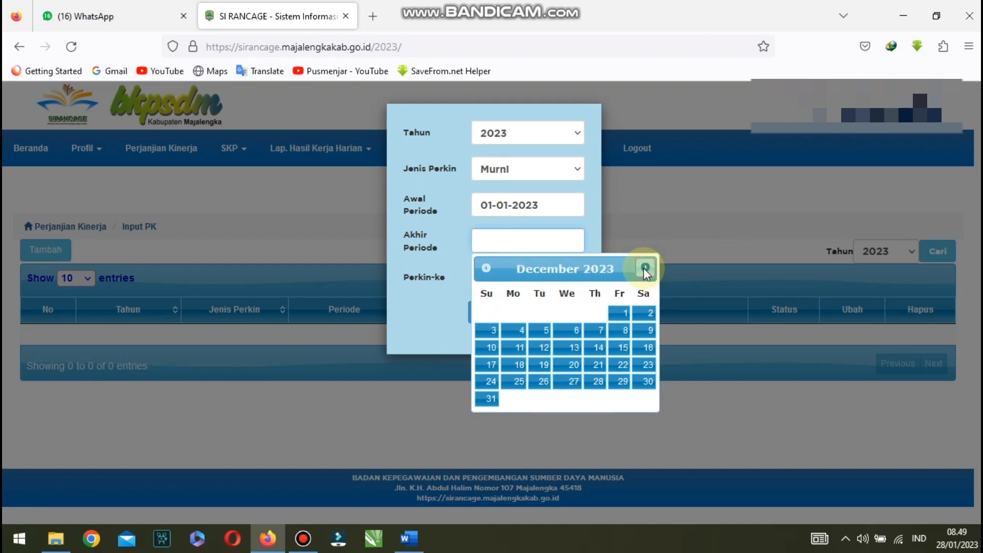
{"action": "left_click", "coordinate": [490, 403]}
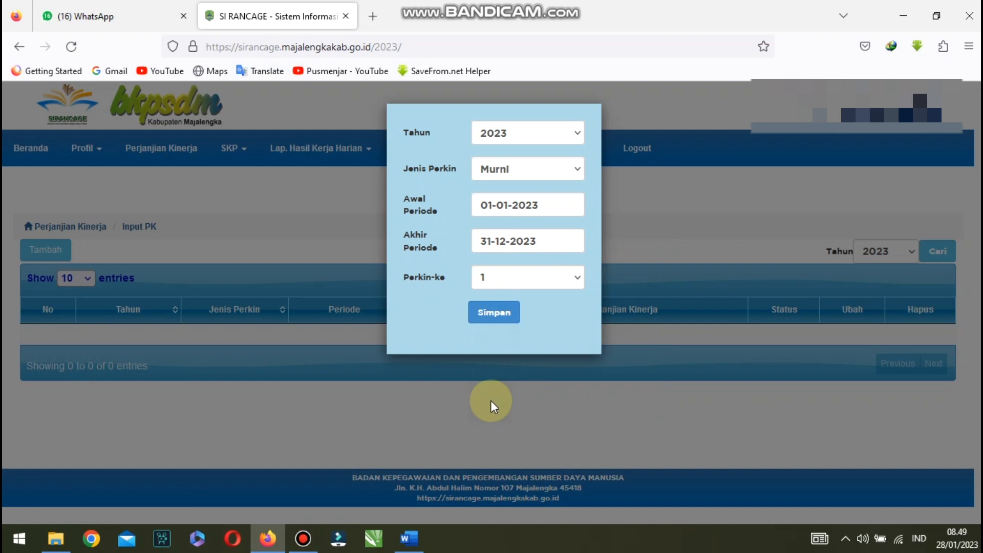
{"action": "left_click", "coordinate": [495, 315]}
{"action": "left_click", "coordinate": [613, 328]}
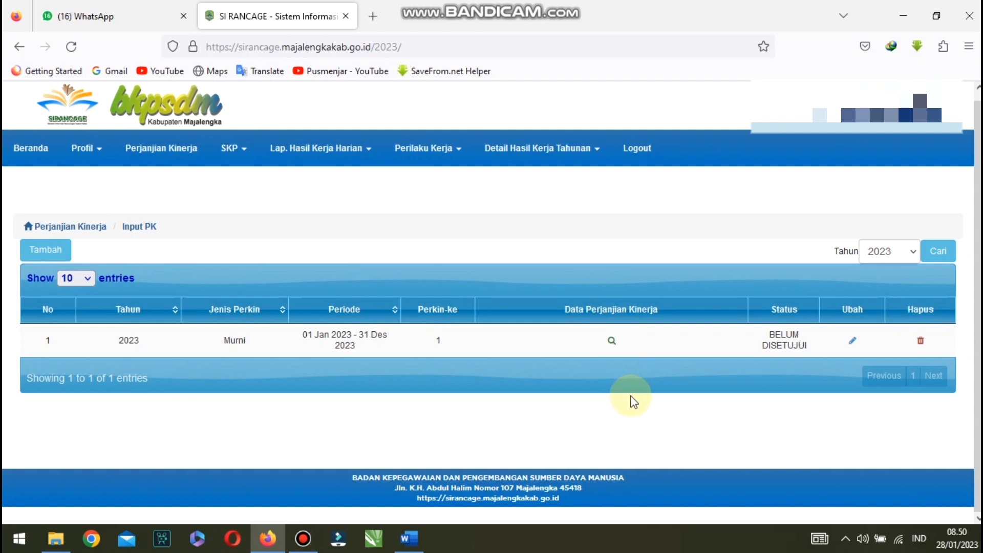
- Open the data of the 2023 Murni Perjanjian Kinerja and start adding a new Sasaran Kegiatan
{"action": "left_click", "coordinate": [612, 342]}
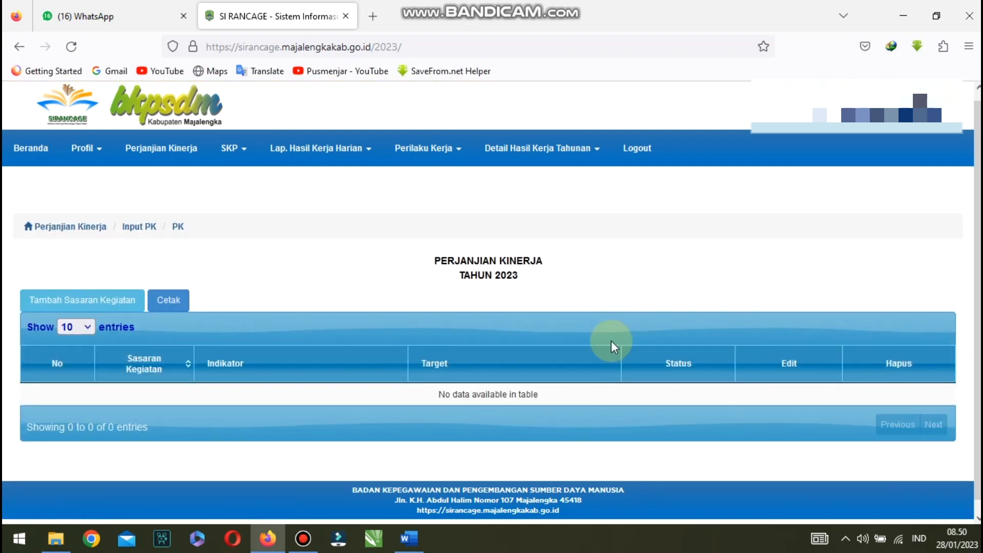
{"action": "scroll", "coordinate": [611, 340], "scroll_direction": "down", "scroll_amount": 1}
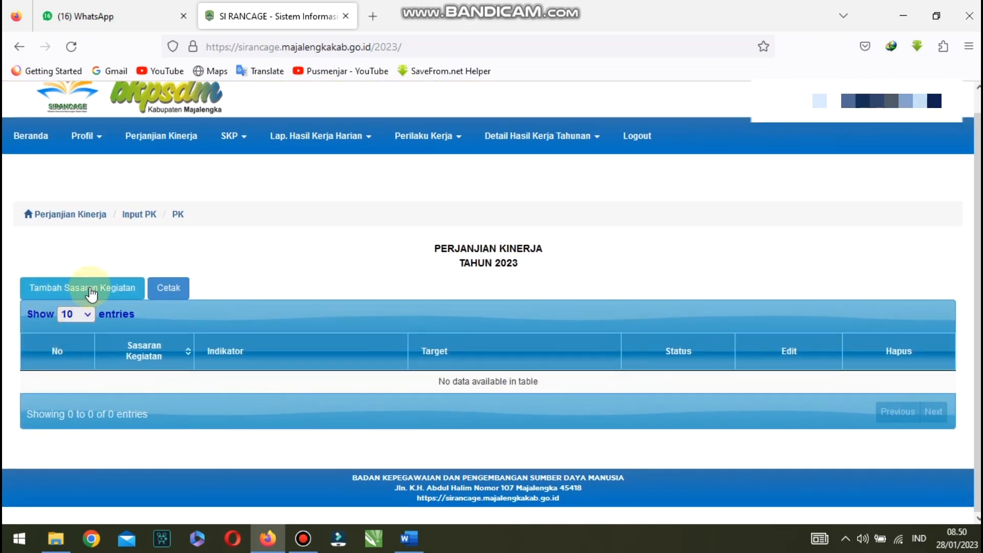
{"action": "left_click", "coordinate": [92, 291]}
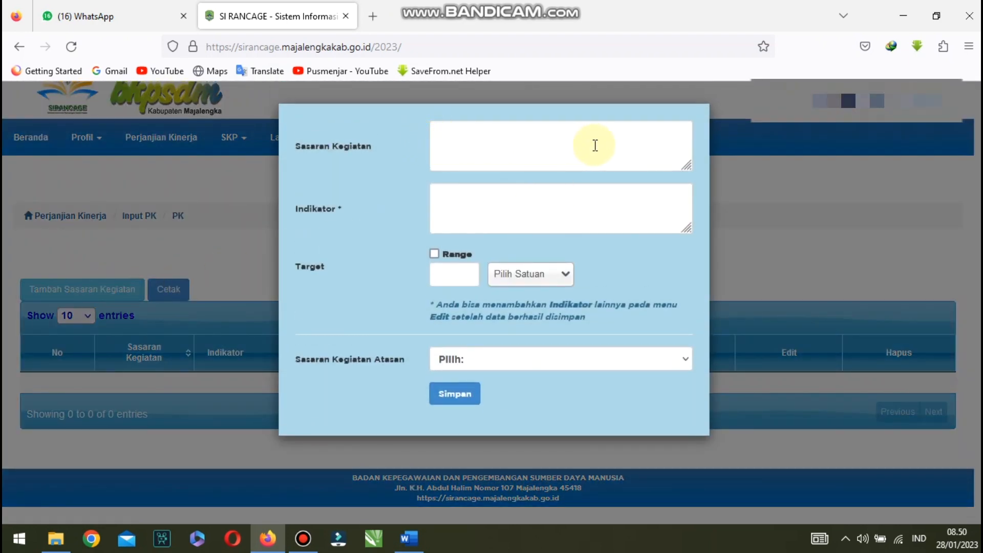
- Copy the first activity target, "Tersusunnya dokumen perangkat pembelajaran disusun sesuai dengan ketentuan yang berlaku", from the Word table into Sasaran Kegiatan
{"action": "left_click", "coordinate": [410, 540]}
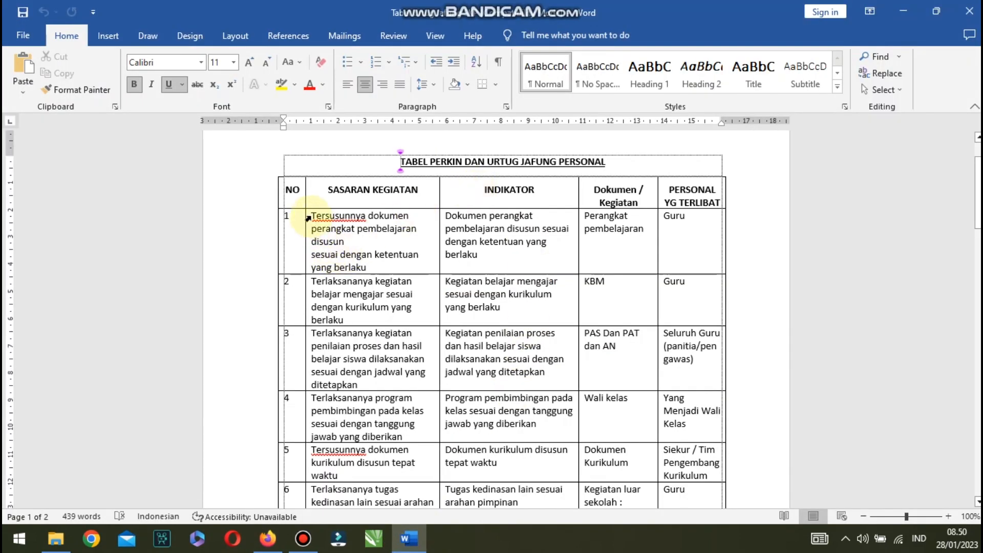
{"action": "left_click", "coordinate": [308, 219]}
{"action": "key", "text": "ctrl+c"}
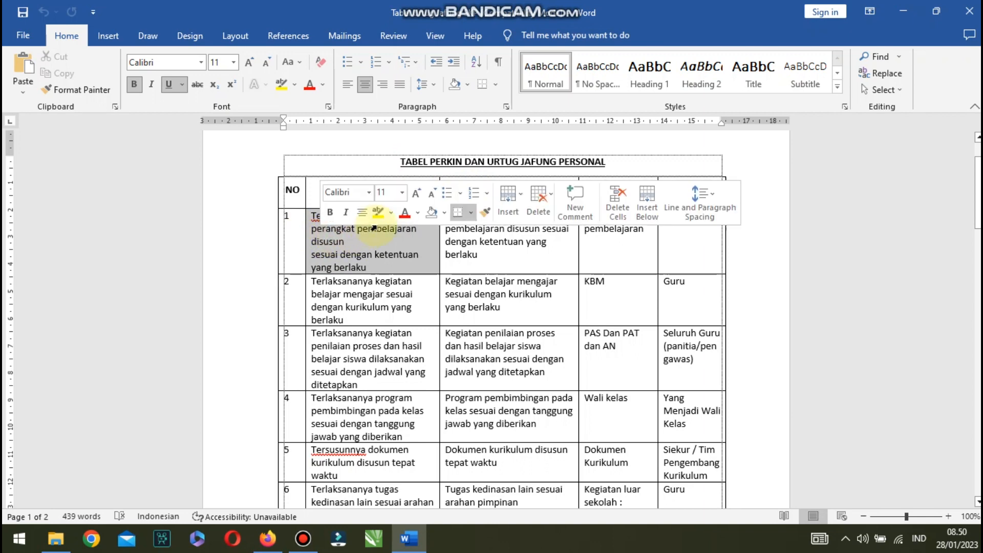
{"action": "left_click", "coordinate": [381, 228]}
{"action": "key", "text": "alt+Tab"}
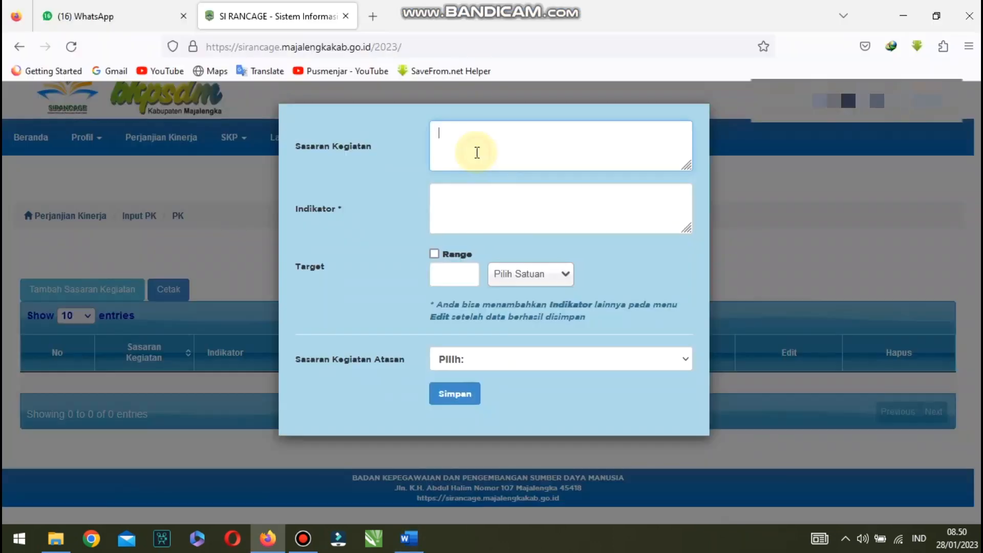
{"action": "left_click", "coordinate": [488, 148]}
{"action": "key", "text": "ctrl+v"}
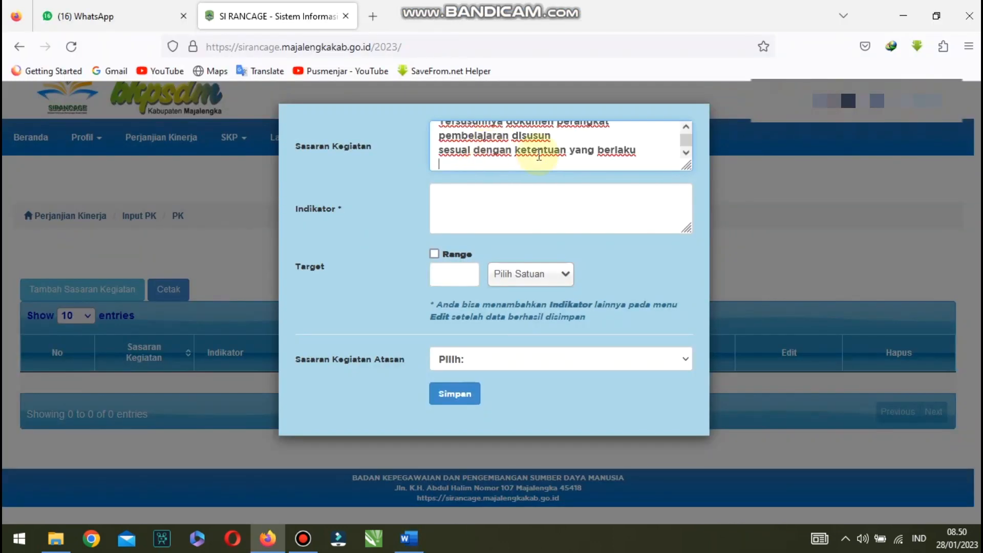
{"action": "scroll", "coordinate": [572, 156], "scroll_direction": "up", "scroll_amount": 1}
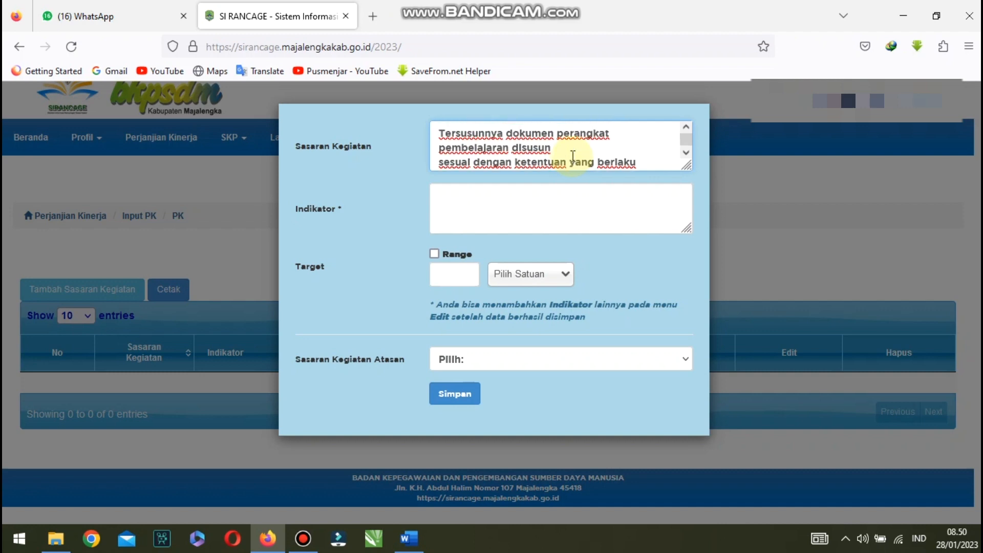
- Paste the same text into Indikator and shorten it to "Dokumen perangkat pembelajaran disusun sesuai dengan ketentuan yang berlaku"
{"action": "left_click", "coordinate": [480, 217]}
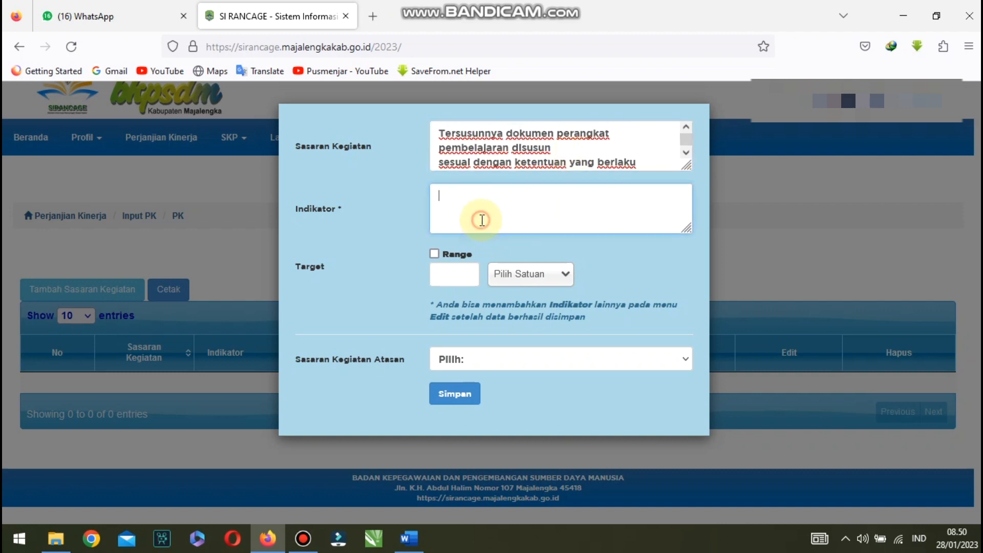
{"action": "left_click", "coordinate": [437, 133]}
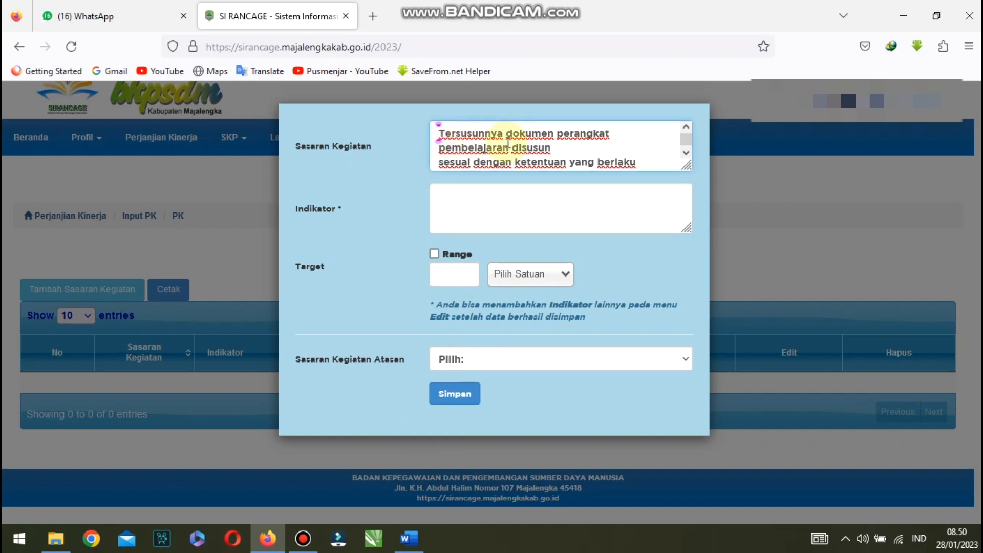
{"action": "left_click", "coordinate": [479, 199]}
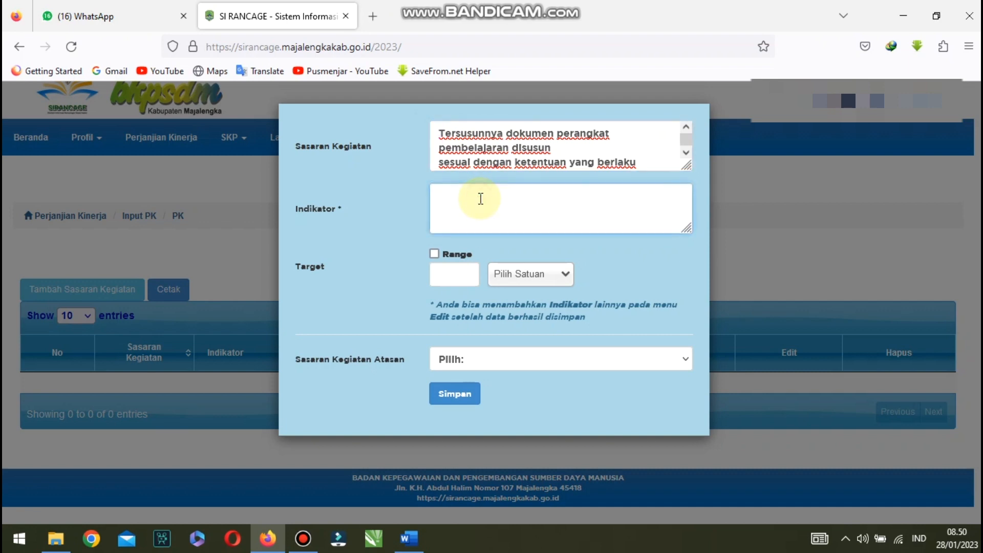
{"action": "key", "text": "ctrl+v"}
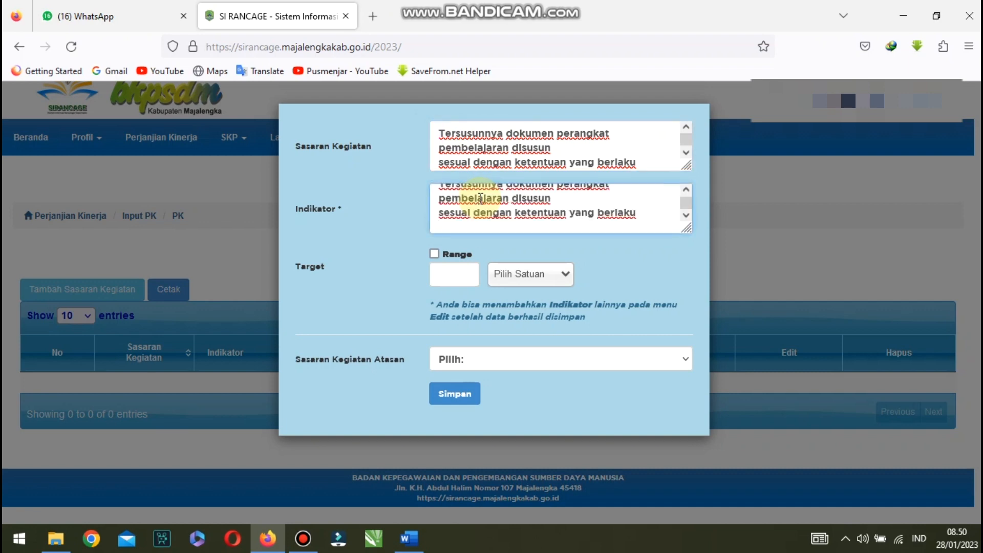
{"action": "scroll", "coordinate": [482, 199], "scroll_direction": "up", "scroll_amount": 1}
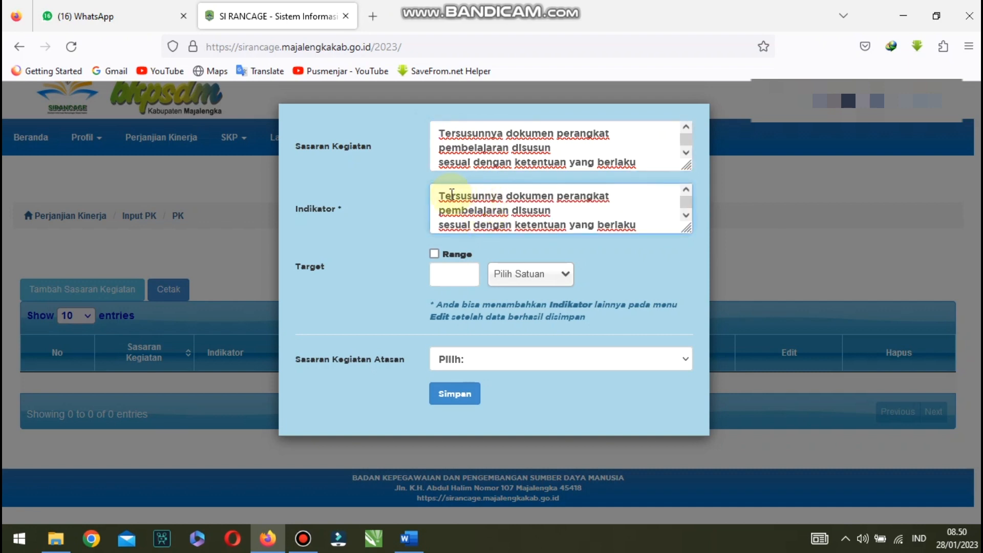
{"action": "left_click_drag", "start_coordinate": [438, 196], "coordinate": [506, 196]}
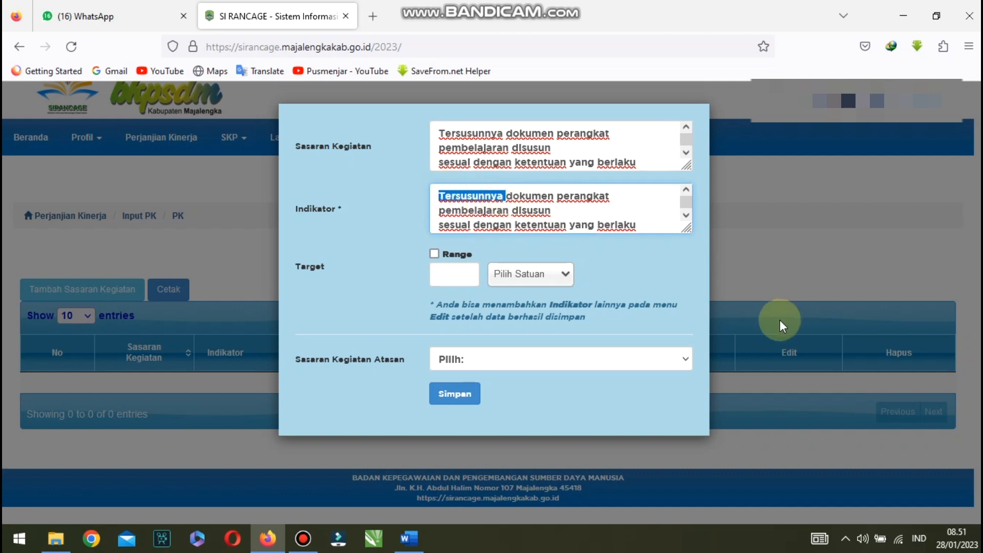
{"action": "key", "text": "BackSpace"}
{"action": "key", "text": "Delete"}
{"action": "type", "text": "D"}
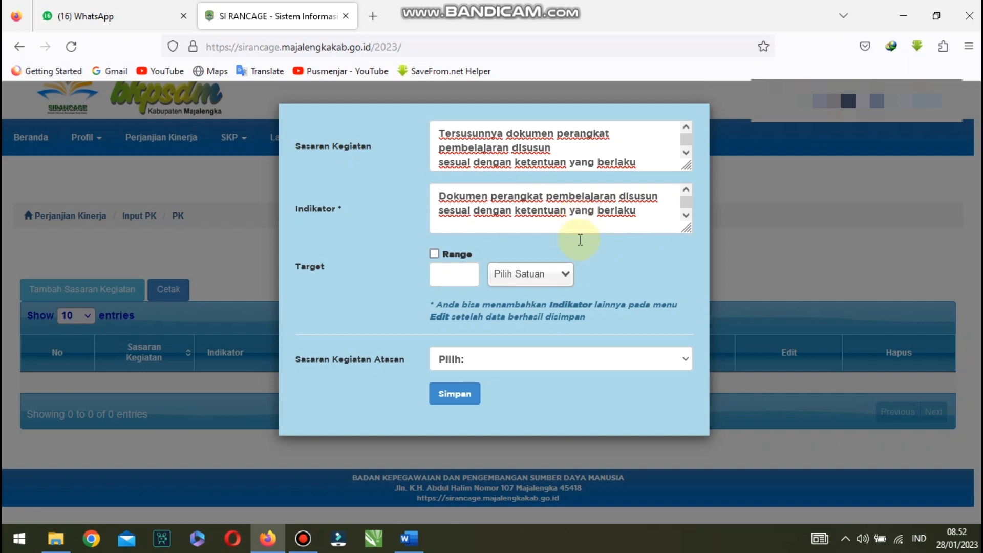
- Set the Target to 1 with Laporan as its unit
{"action": "left_click", "coordinate": [455, 276]}
{"action": "type", "text": "1"}
{"action": "left_click", "coordinate": [532, 280]}
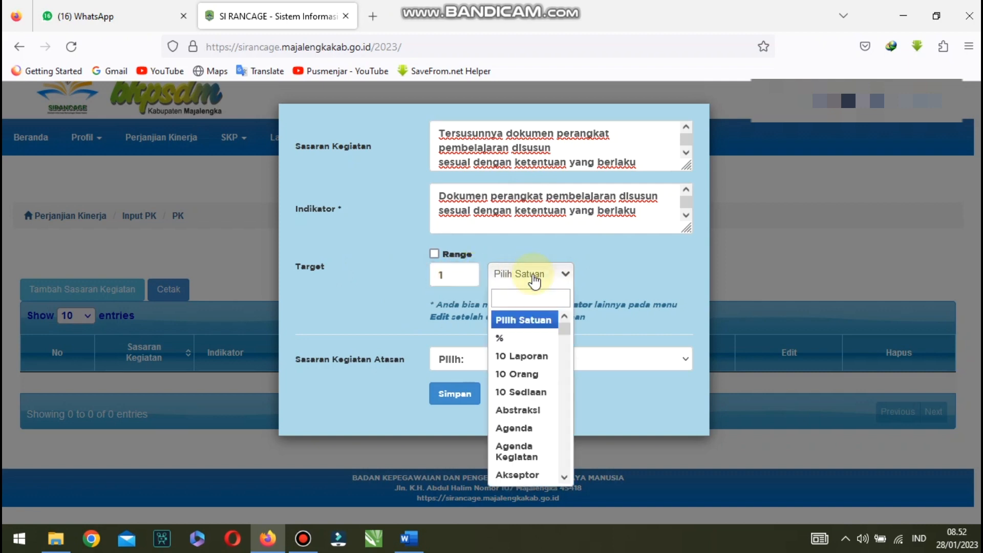
{"action": "type", "text": "lapora"}
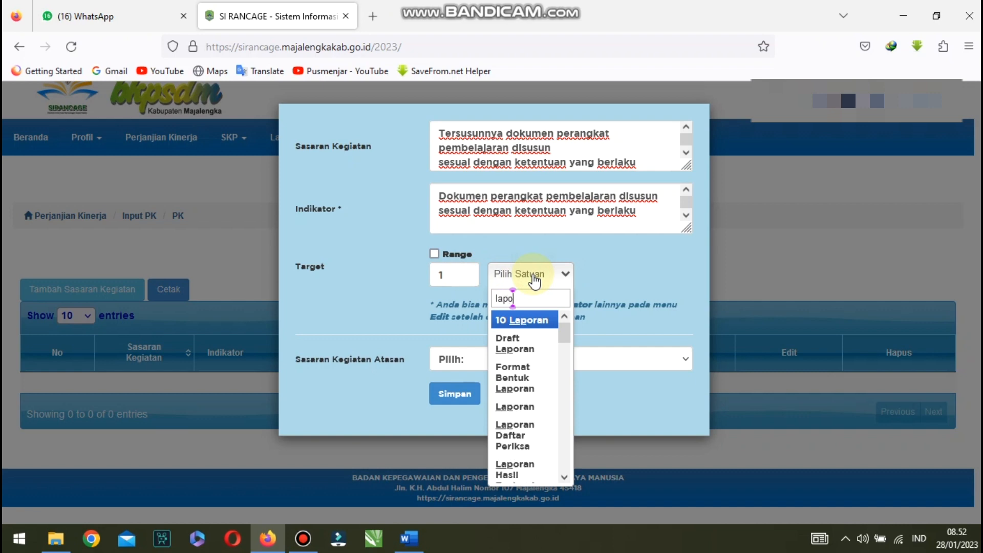
{"action": "type", "text": "n"}
{"action": "left_click", "coordinate": [528, 404]}
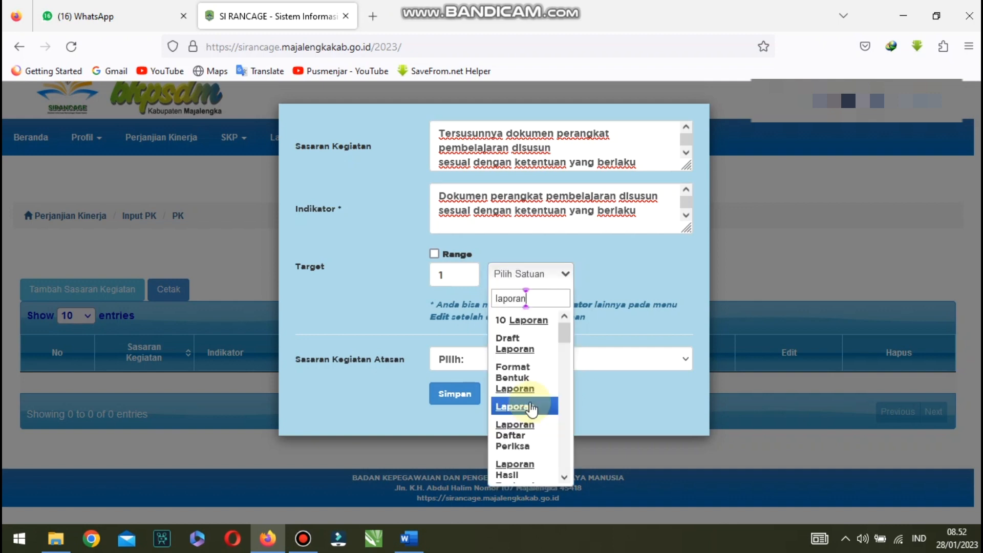
{"action": "left_click", "coordinate": [531, 403]}
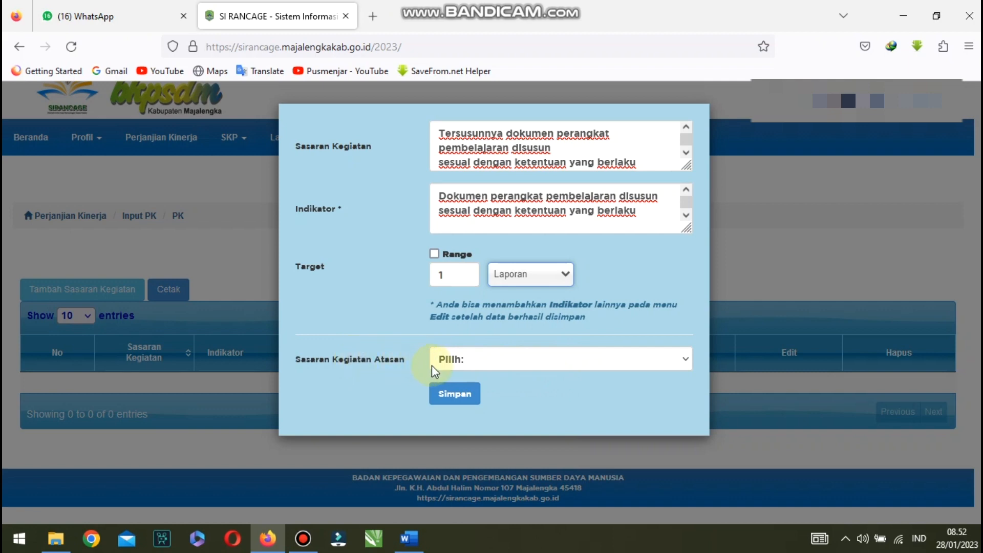
- Choose "Terselenggaranya administrasi Pendidikan sesuai ketentuan yang berlaku" as the Sasaran Kegiatan Atasan and save the first activity target
{"action": "left_click", "coordinate": [503, 358]}
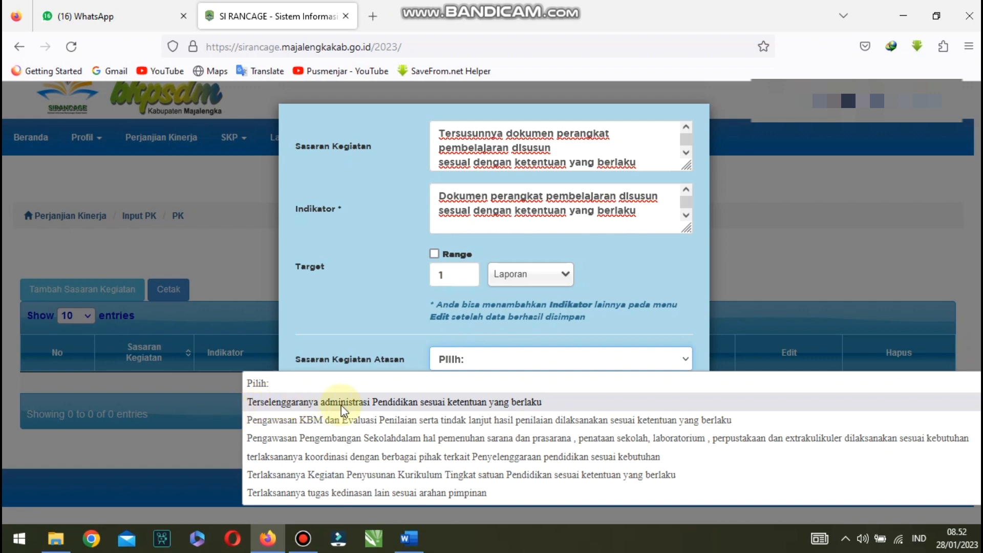
{"action": "left_click", "coordinate": [387, 400]}
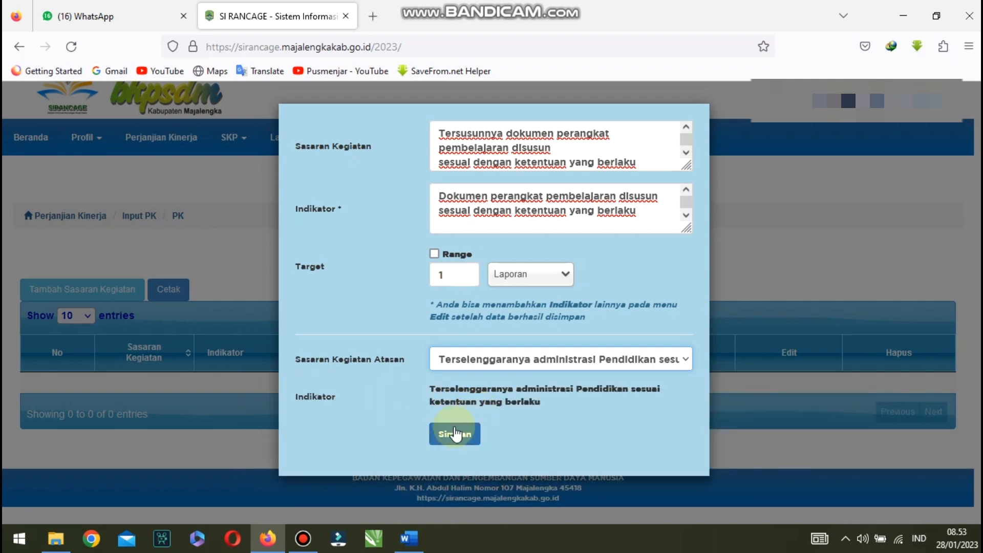
{"action": "left_click", "coordinate": [453, 435]}
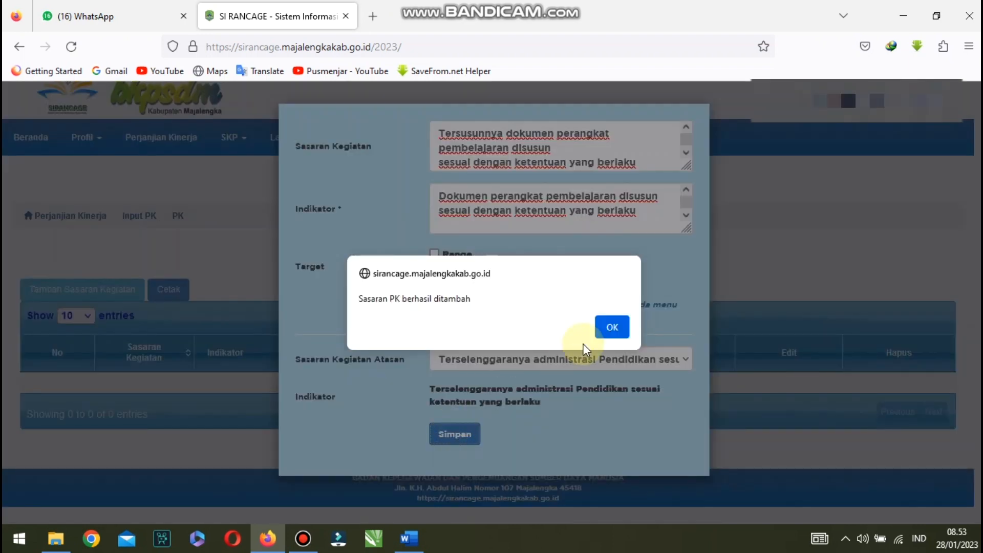
{"action": "left_click", "coordinate": [611, 328]}
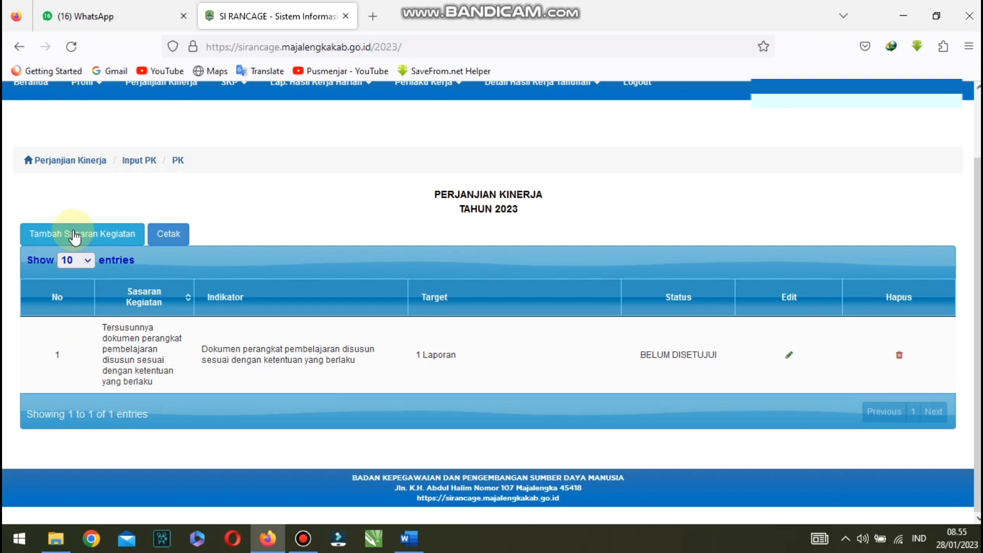
- Start a new Sasaran Kegiatan with "Terlaksananya kegiatan belajar mengajar sesuai dengan kurikulum yang berlaku", copied from row 2 of the Word table
{"action": "left_click", "coordinate": [75, 236]}
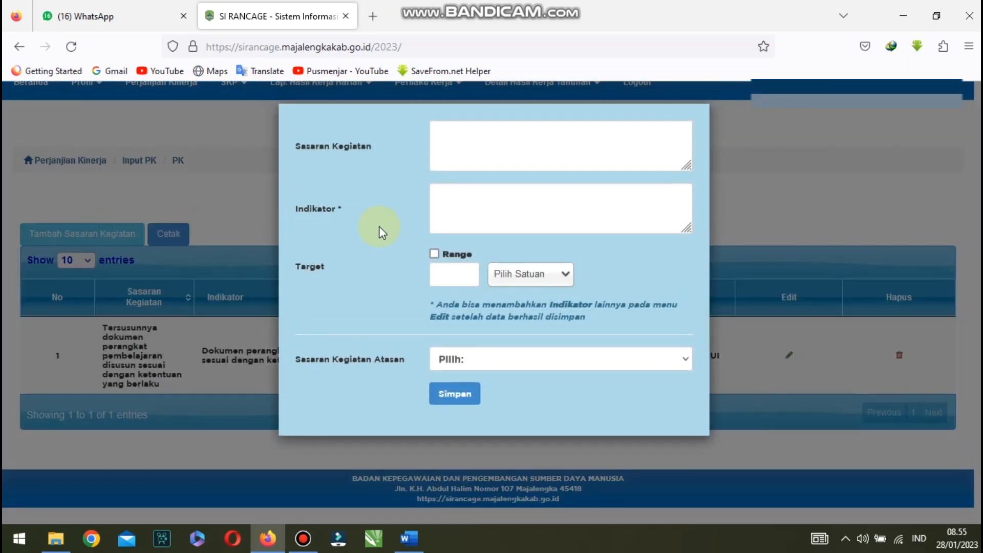
{"action": "left_click", "coordinate": [409, 537]}
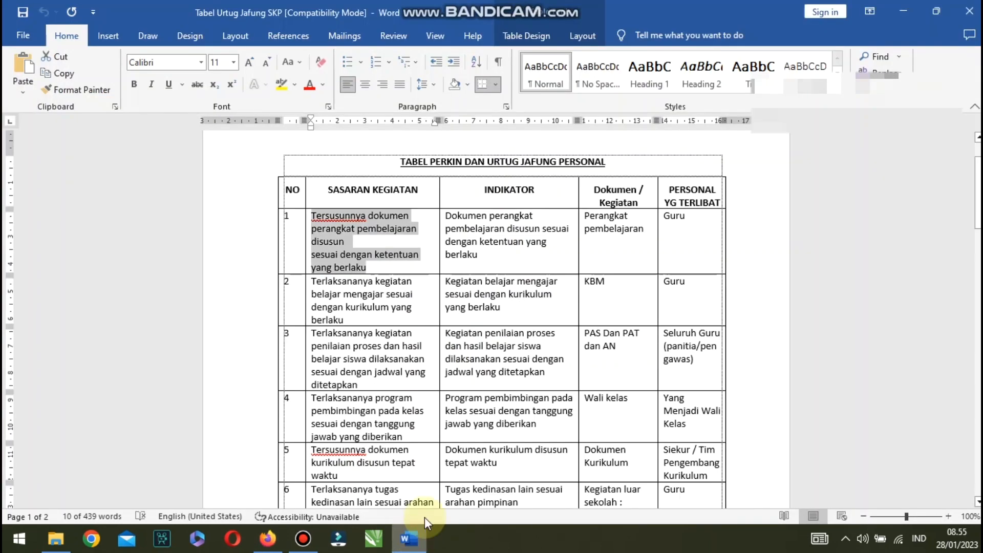
{"action": "left_click", "coordinate": [312, 279]}
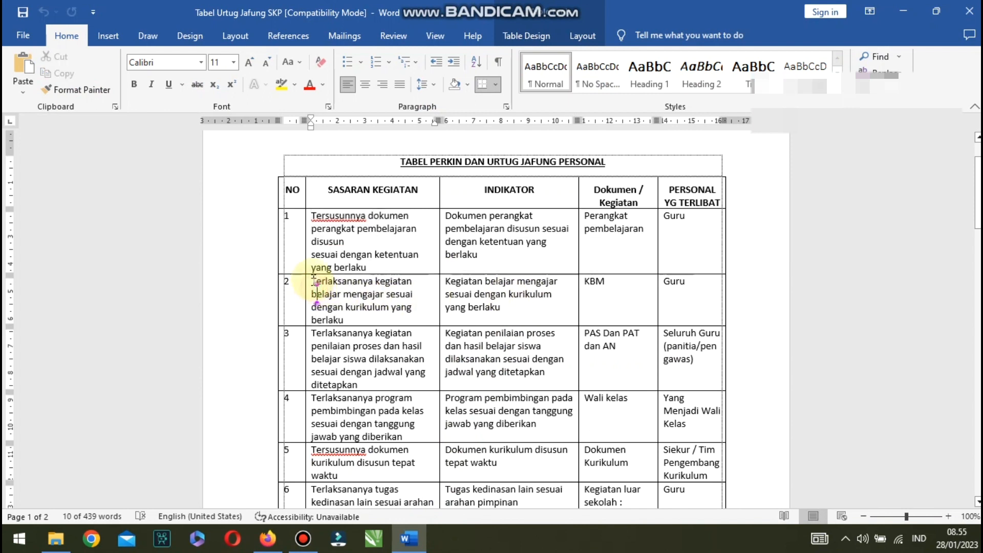
{"action": "left_click_drag", "start_coordinate": [312, 280], "coordinate": [405, 314]}
{"action": "key", "text": "ctrl+c"}
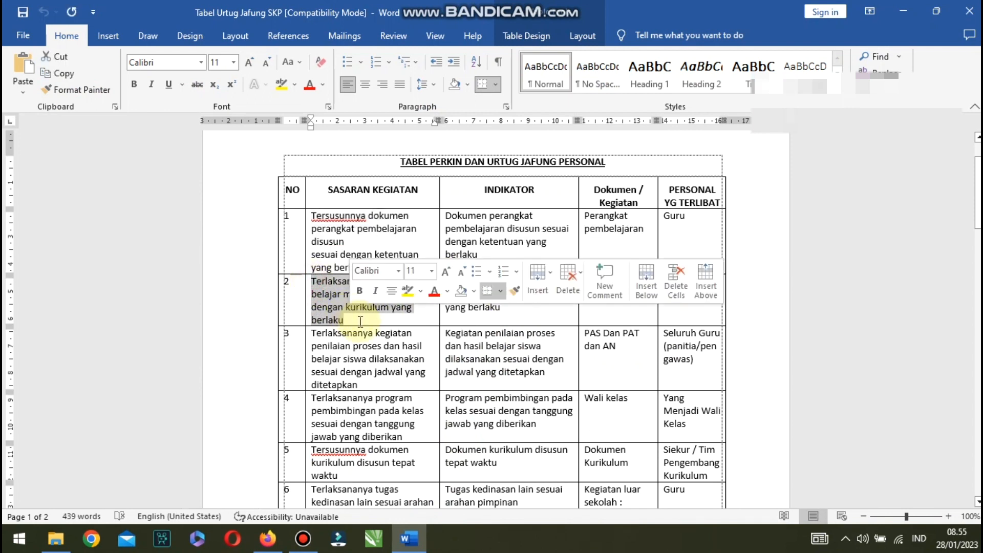
{"action": "left_click", "coordinate": [268, 539]}
{"action": "left_click", "coordinate": [505, 160]}
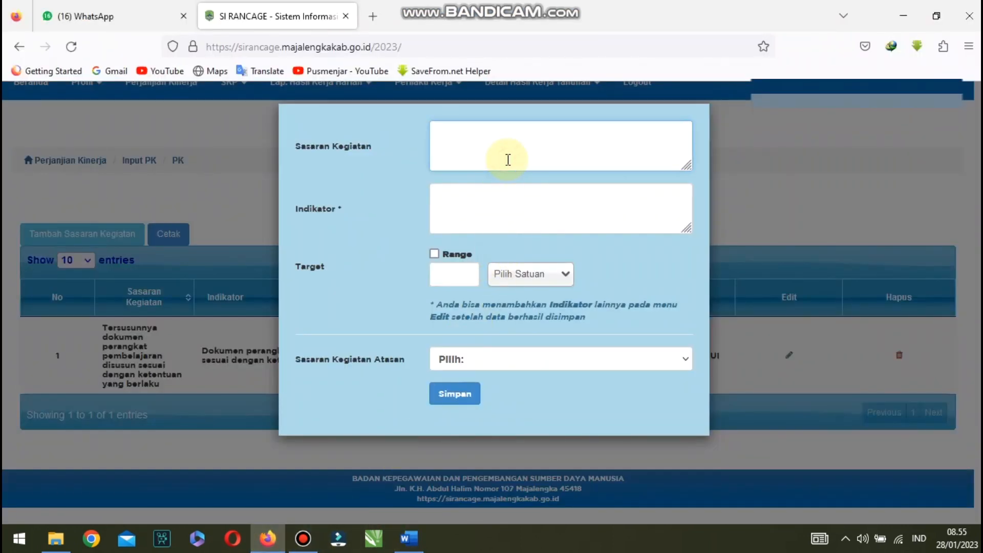
{"action": "key", "text": "ctrl+v"}
- Paste the copied text into Indikator and shorten it to "Kegiatan belajar mengajar sesuai dengan kurikulum yang berlaku"
{"action": "left_click", "coordinate": [451, 201]}
{"action": "key", "text": "ctrl+v"}
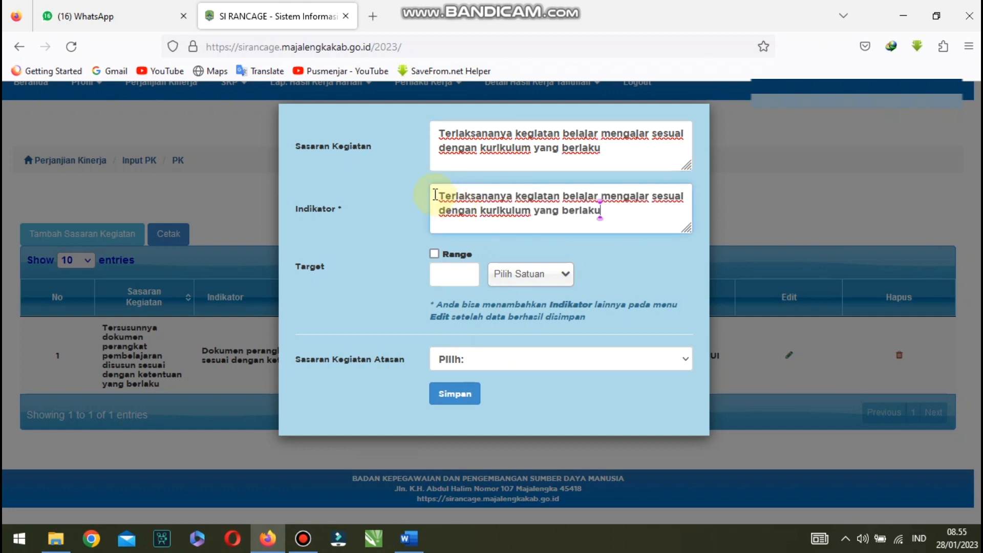
{"action": "left_click_drag", "start_coordinate": [439, 196], "coordinate": [517, 204]}
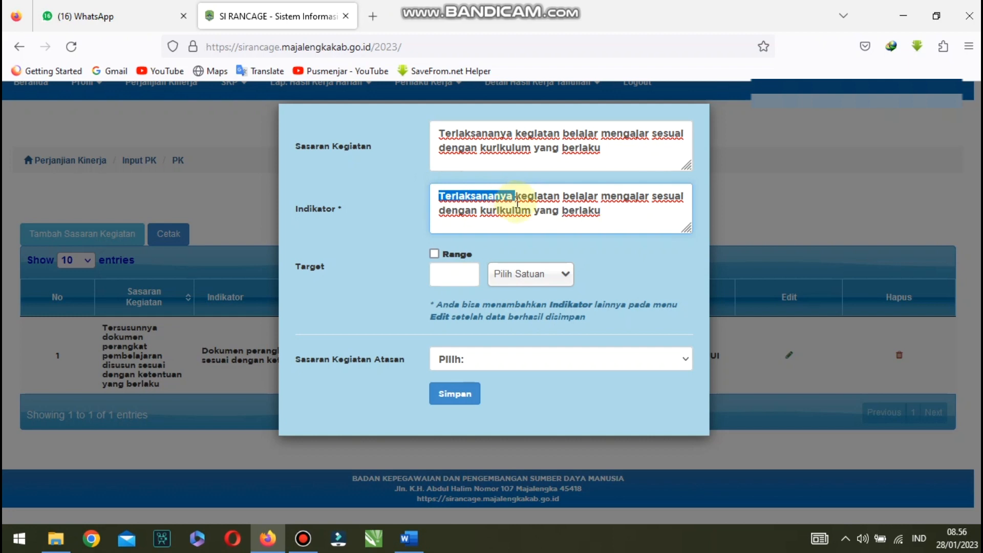
{"action": "key", "text": "BackSpace"}
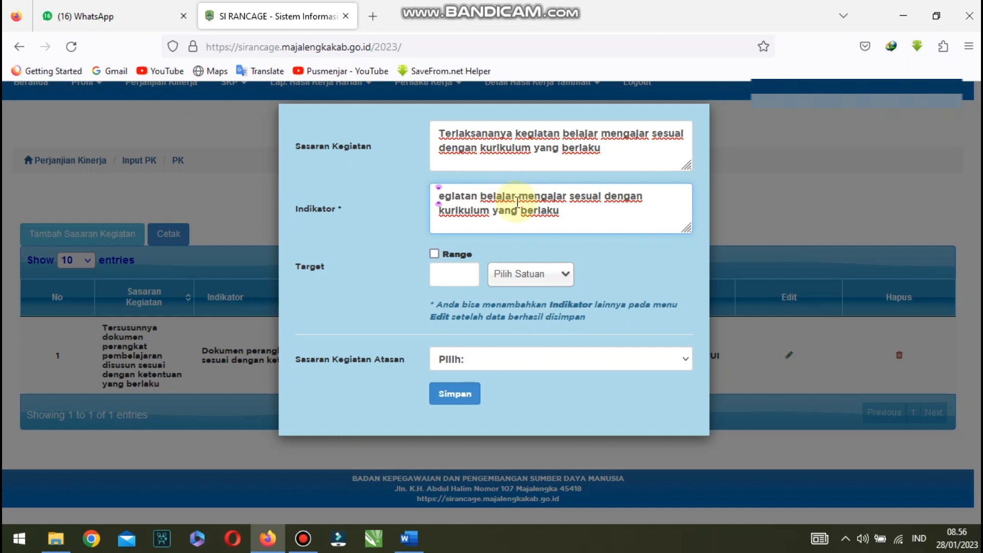
{"action": "type", "text": "K"}
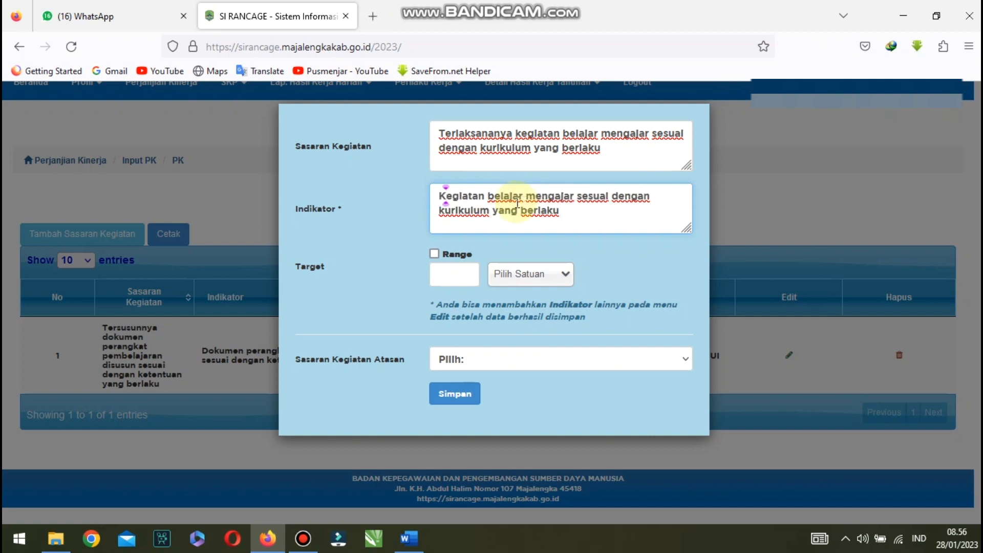
{"action": "left_click", "coordinate": [566, 208]}
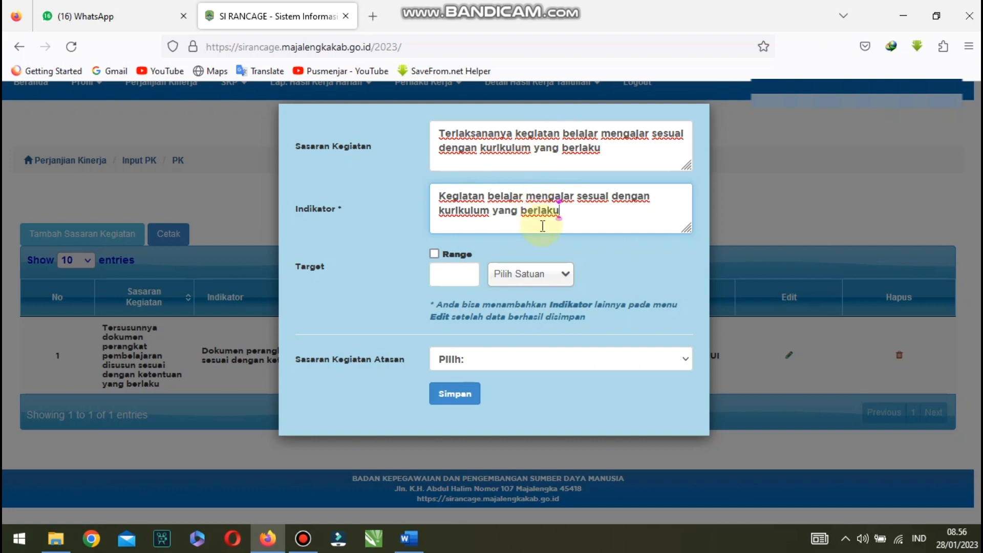
- Set the second activity's Target to 1 and choose Laporan as the unit
{"action": "left_click", "coordinate": [454, 275]}
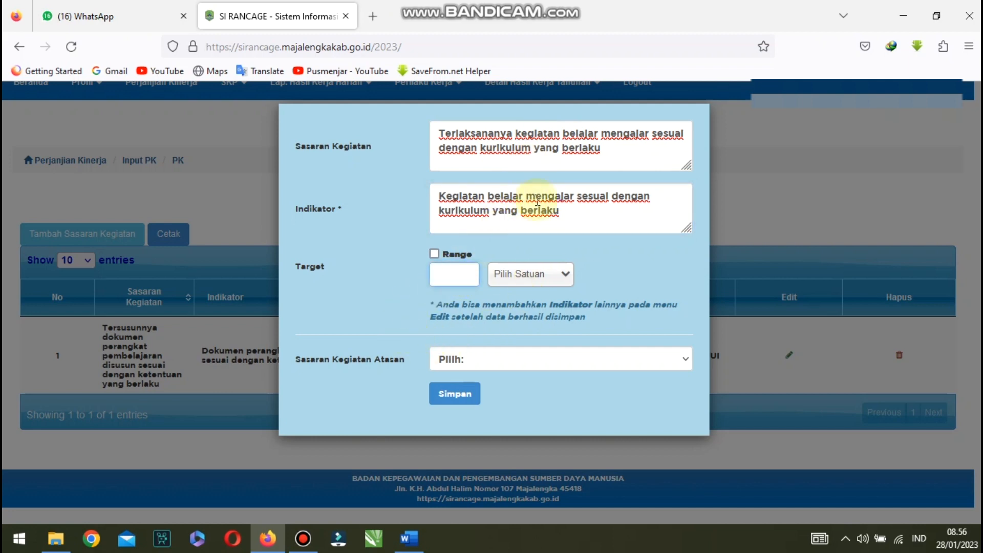
{"action": "type", "text": "1"}
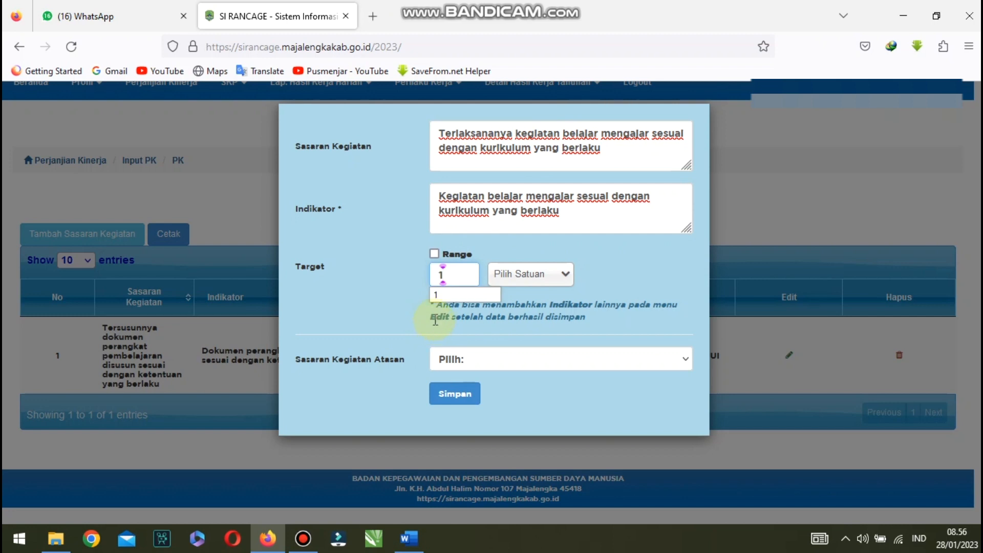
{"action": "left_click", "coordinate": [514, 274]}
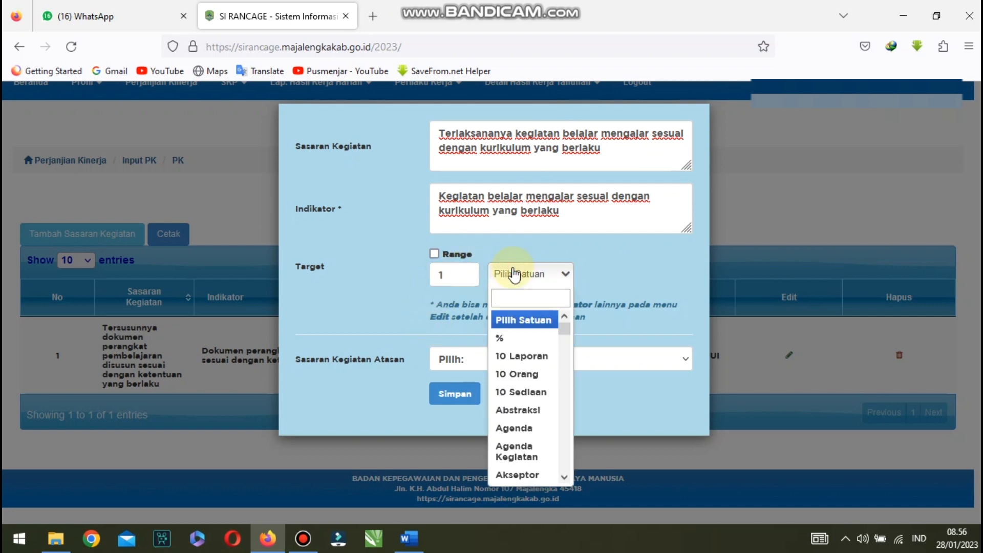
{"action": "type", "text": "Laporan"}
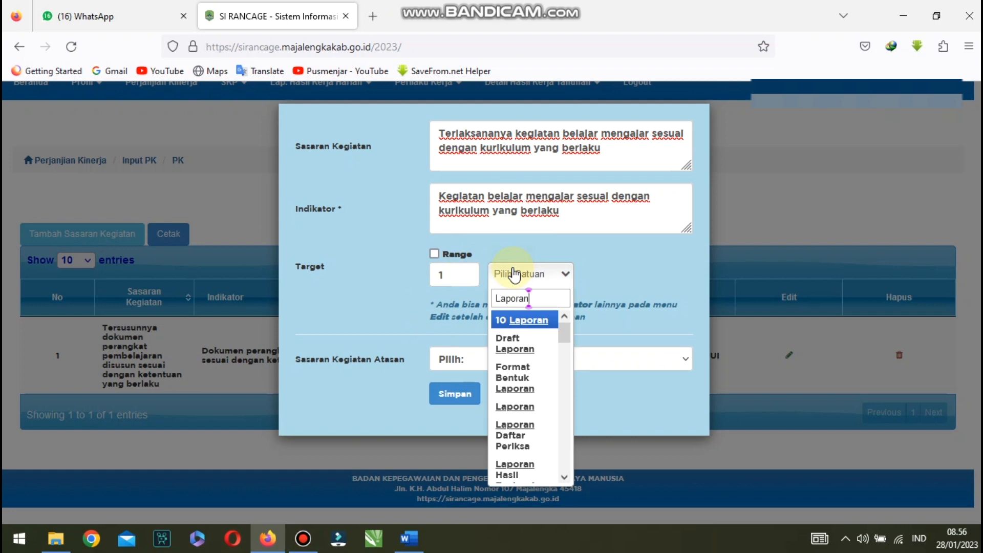
{"action": "left_click", "coordinate": [527, 407]}
- Choose "Pengawasan KBM dan Evaluasi Penilaian serta tindak lanjut hasil penilaian dilaksanakan sesuai ketentuan yang berlaku" as Sasaran Kegiatan Atasan and save the entry
{"action": "left_click", "coordinate": [468, 361]}
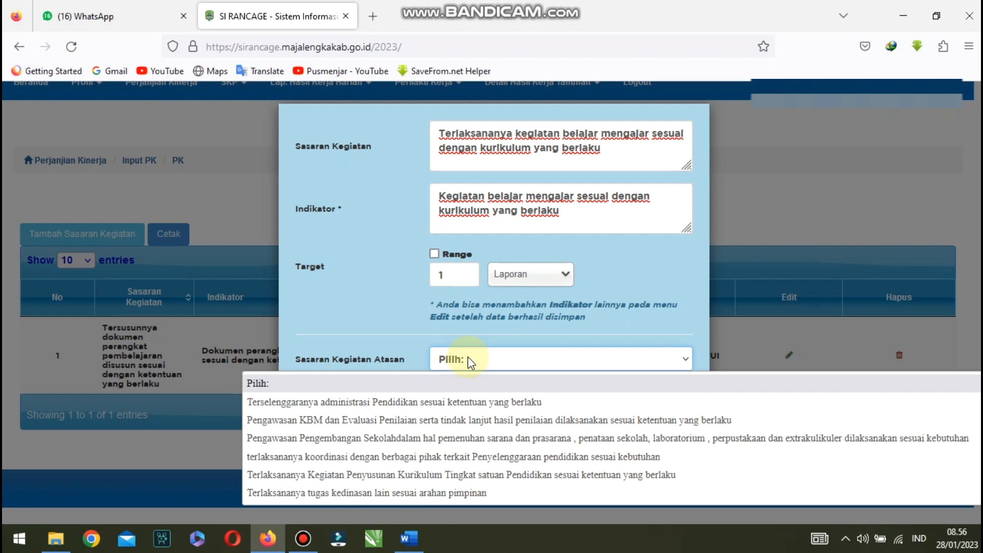
{"action": "left_click", "coordinate": [337, 421]}
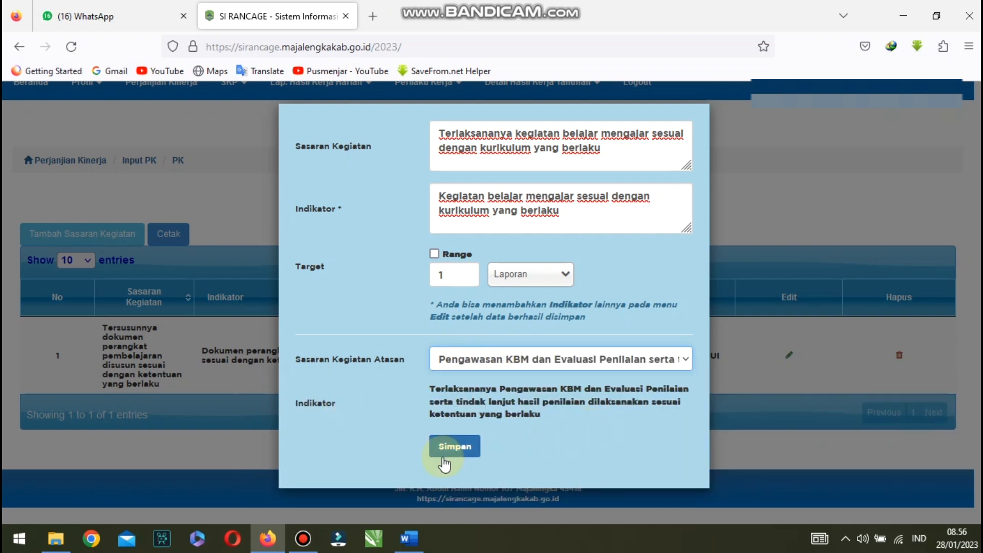
{"action": "left_click", "coordinate": [461, 447]}
{"action": "left_click", "coordinate": [610, 325]}
- Start another Sasaran Kegiatan with "Terlaksananya kegiatan penilaian proses dan hasil belajar siswa dilaksanakan sesuai dengan jadwal yang ditetapkan", copied from the Word table's row 3
{"action": "left_click", "coordinate": [122, 234]}
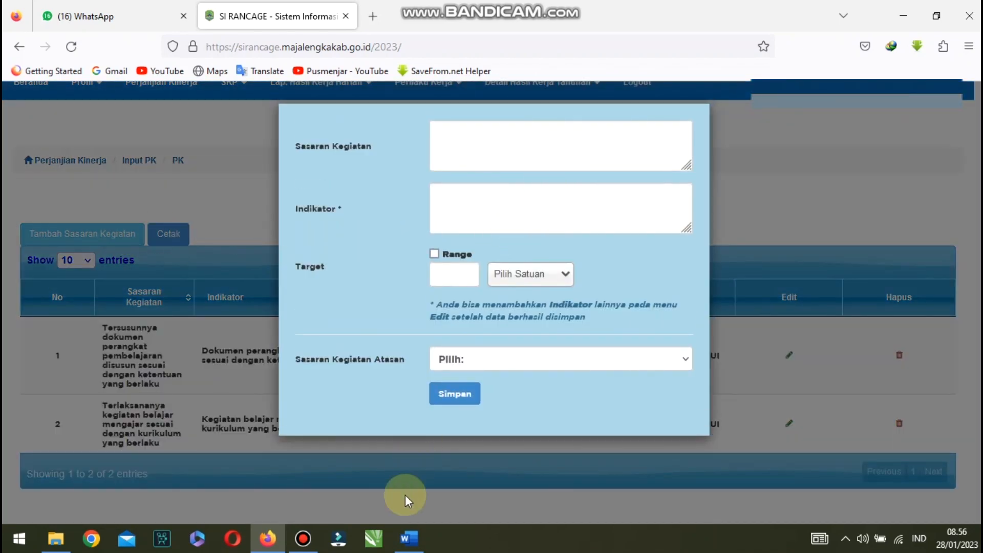
{"action": "left_click", "coordinate": [410, 539]}
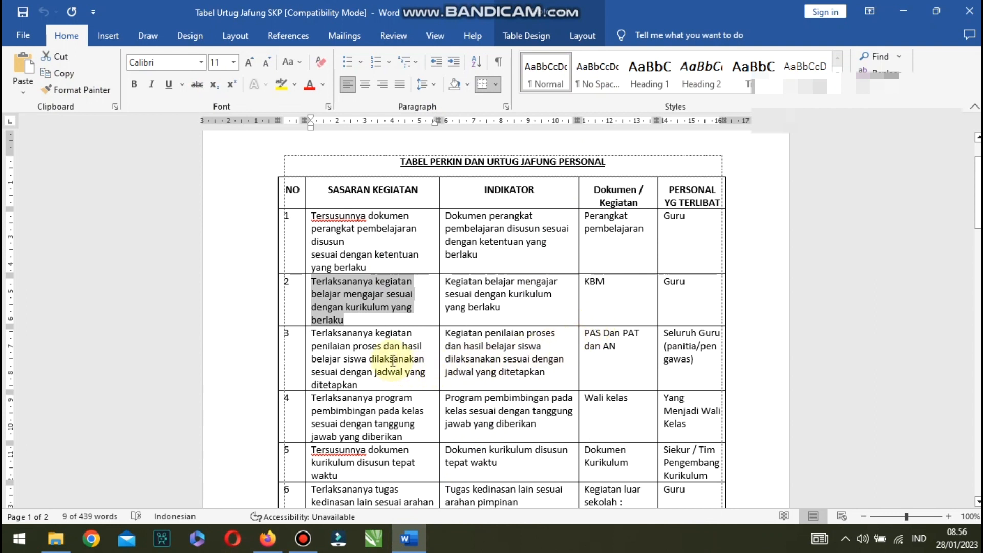
{"action": "scroll", "coordinate": [390, 355], "scroll_direction": "down", "scroll_amount": 1}
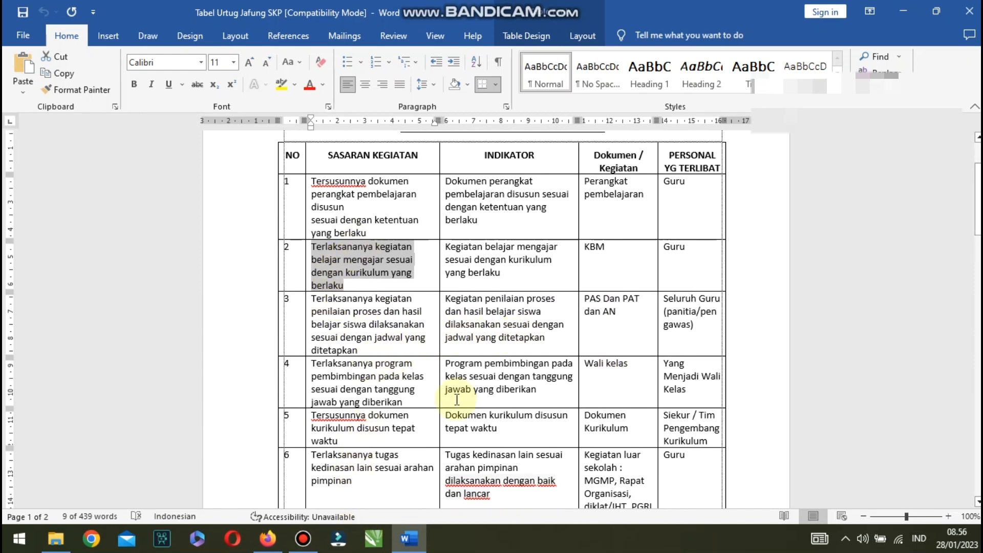
{"action": "left_click_drag", "start_coordinate": [313, 299], "coordinate": [368, 346]}
{"action": "key", "text": "ctrl+c"}
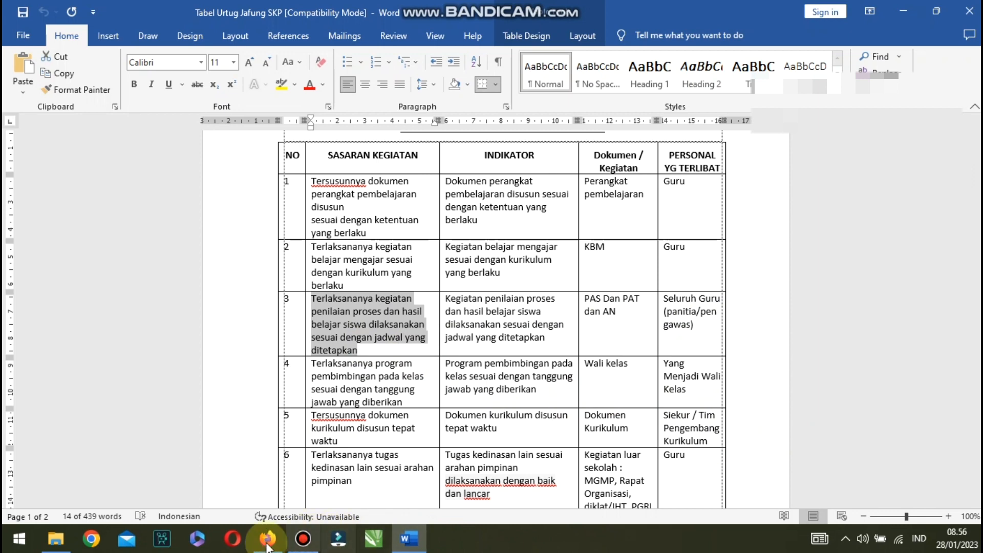
{"action": "mouse_move", "coordinate": [261, 547]}
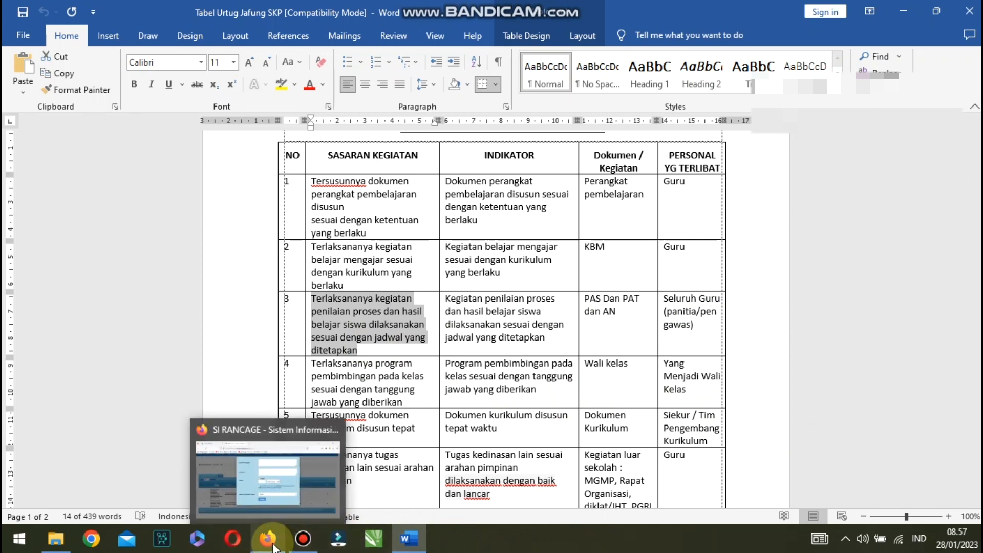
{"action": "left_click", "coordinate": [287, 410]}
{"action": "left_click", "coordinate": [545, 154]}
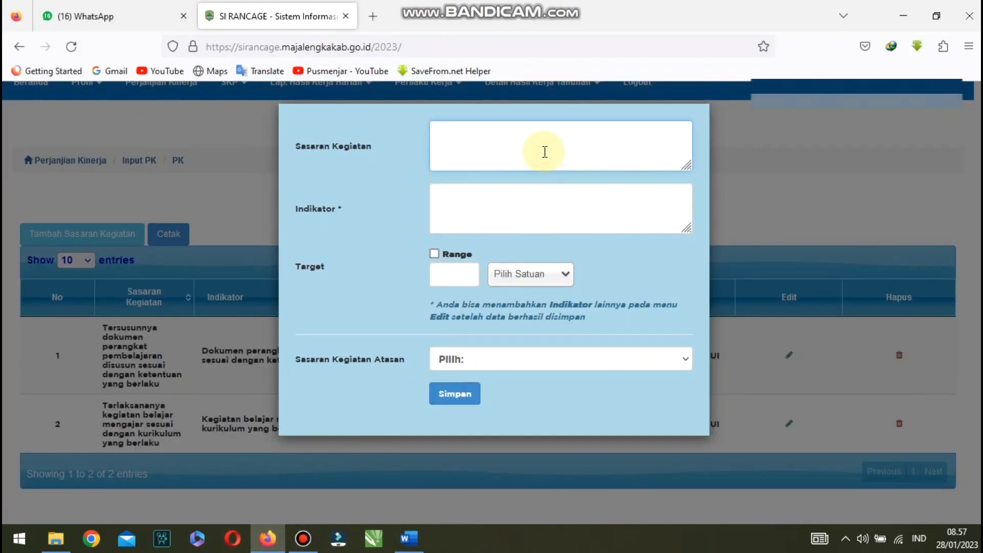
{"action": "key", "text": "ctrl+v"}
- Paste the copied text into Indikator and shorten it to "Kegiatan penilaian proses dan hasil belajar siswa dilaksanakan sesuai dengan jadwal yang ditetapkan"
{"action": "left_click", "coordinate": [494, 191]}
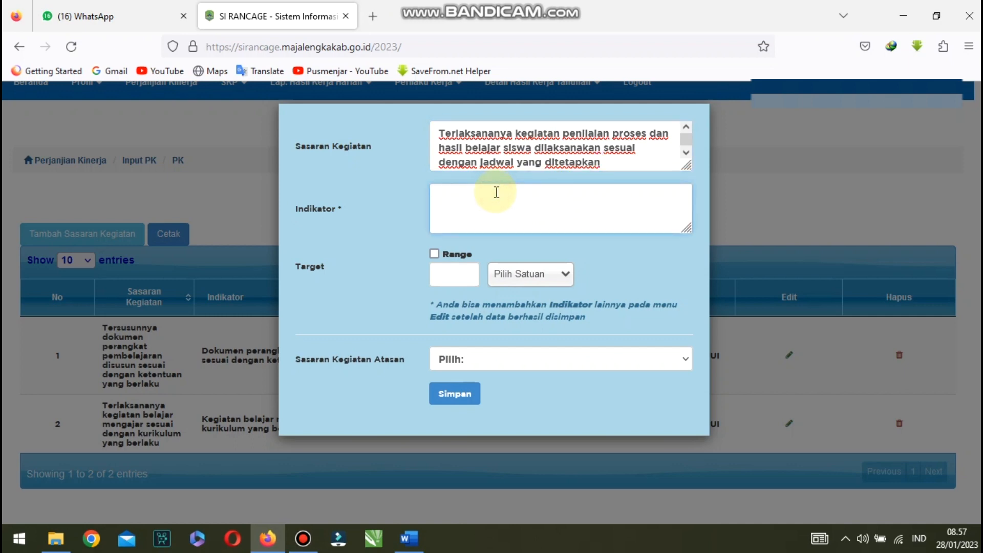
{"action": "key", "text": "ctrl+v"}
{"action": "left_click_drag", "start_coordinate": [439, 196], "coordinate": [522, 200]}
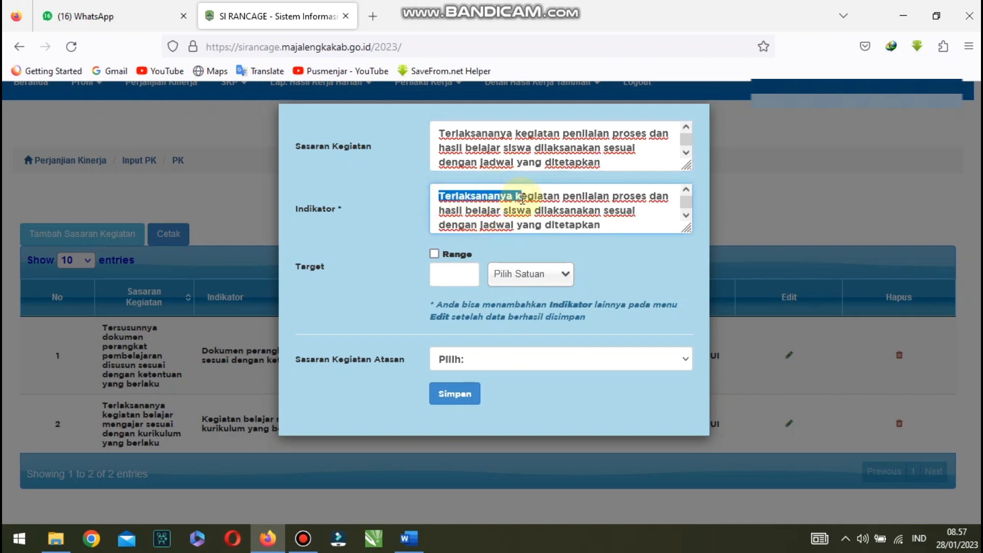
{"action": "key", "text": "BackSpace"}
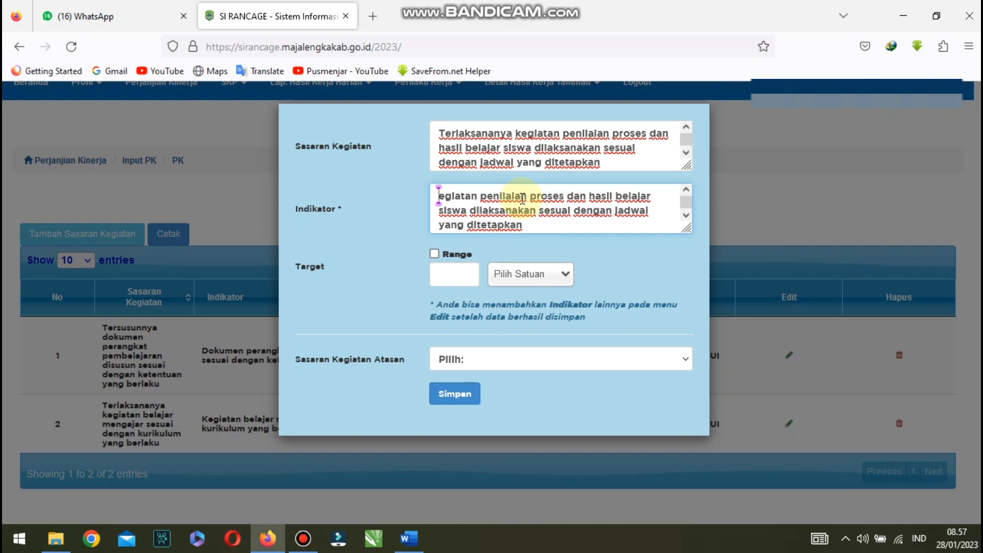
{"action": "type", "text": "K"}
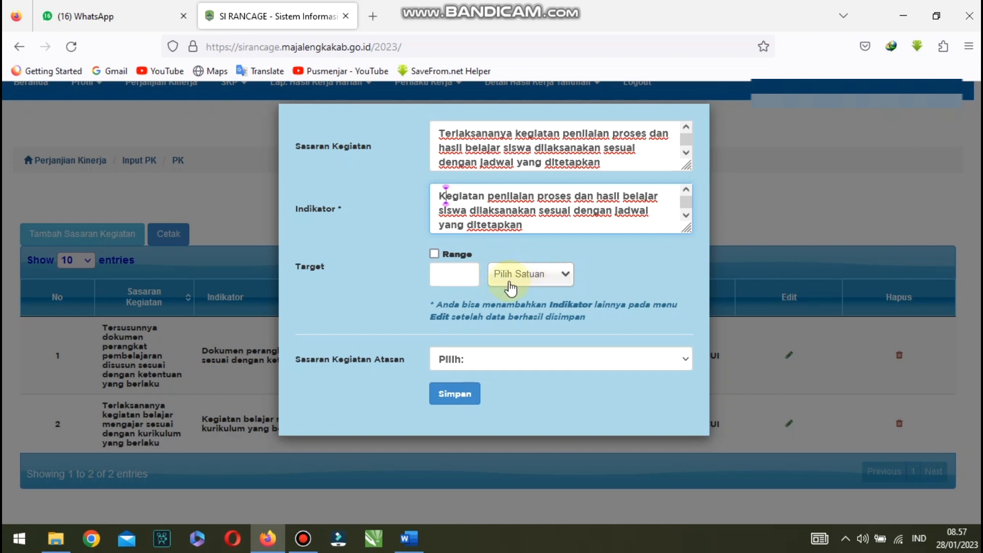
- Make the third activity's Target a Range from 1 to 2 and choose Laporan as the unit
{"action": "left_click", "coordinate": [451, 277]}
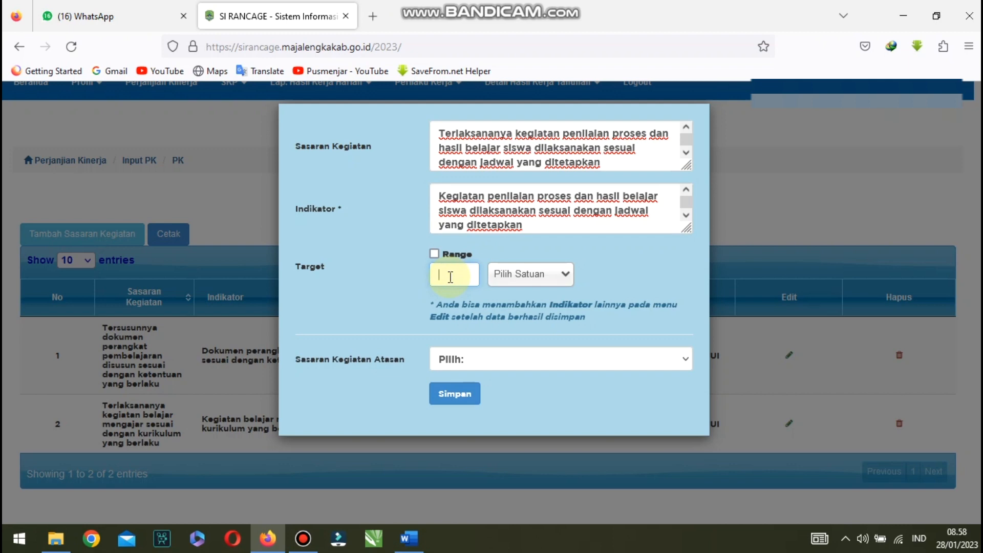
{"action": "left_click", "coordinate": [434, 253]}
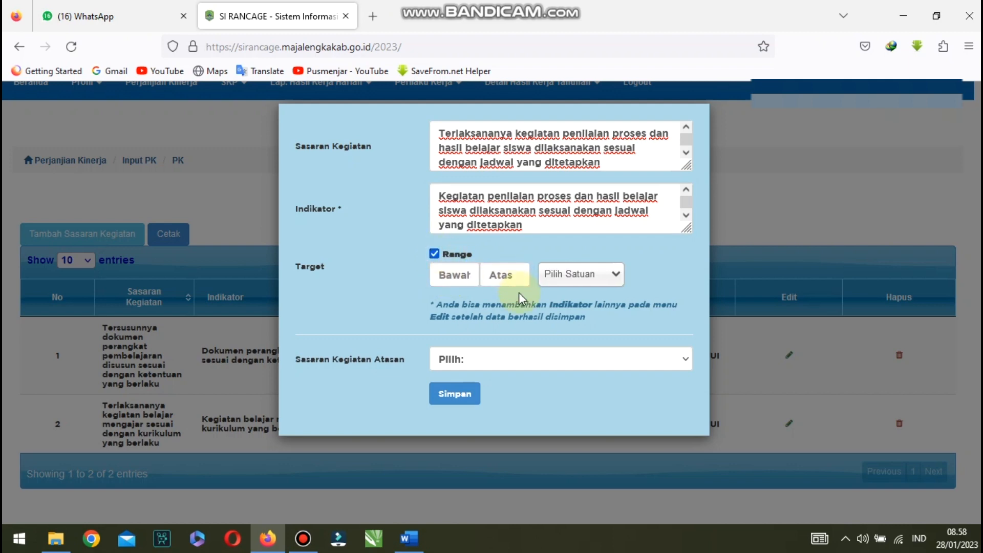
{"action": "left_click", "coordinate": [450, 275]}
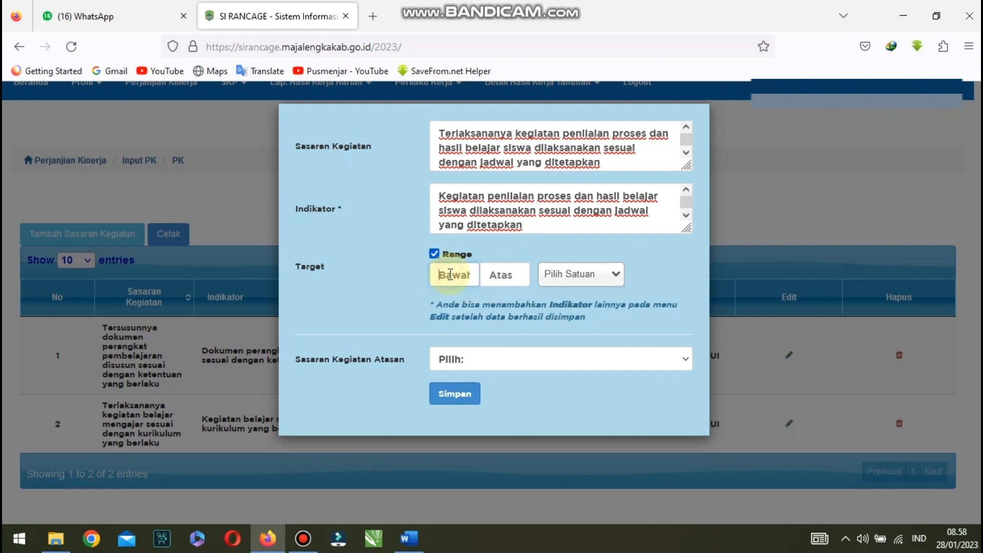
{"action": "type", "text": "1"}
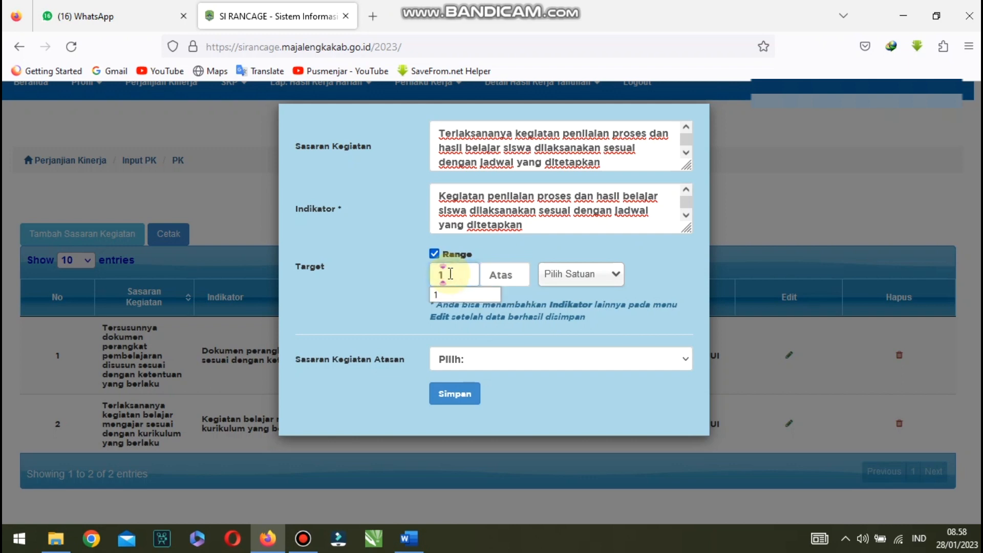
{"action": "left_click", "coordinate": [513, 276]}
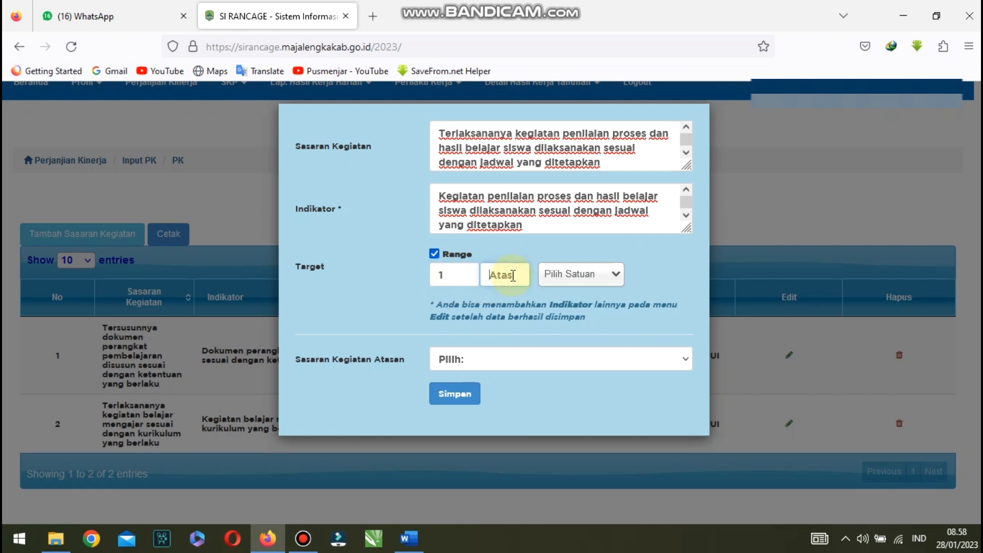
{"action": "type", "text": "2"}
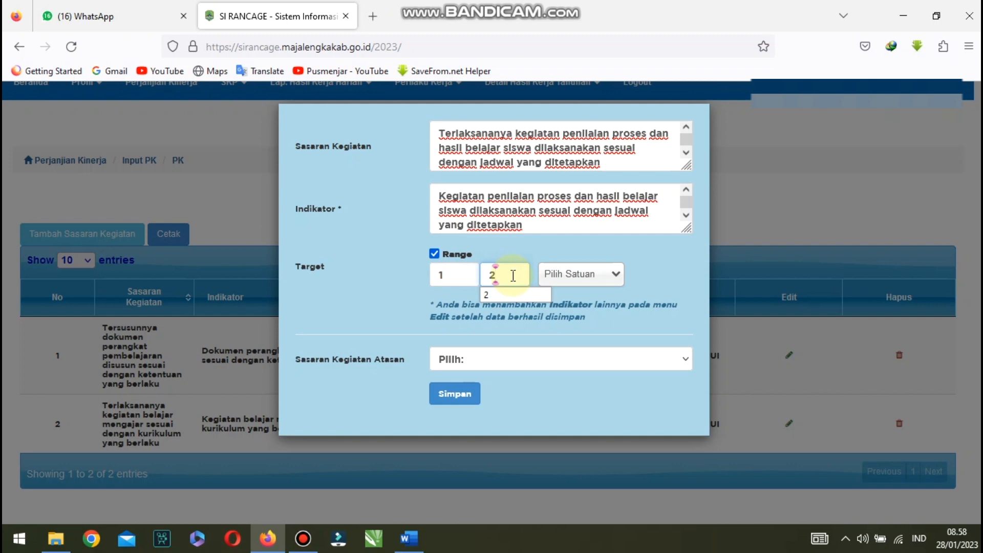
{"action": "left_click", "coordinate": [616, 274]}
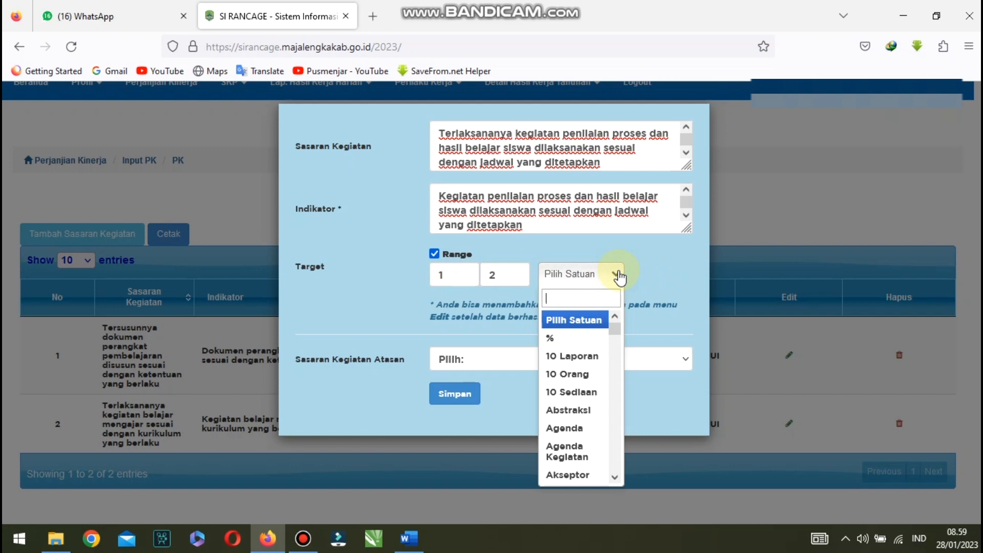
{"action": "type", "text": "Laporan"}
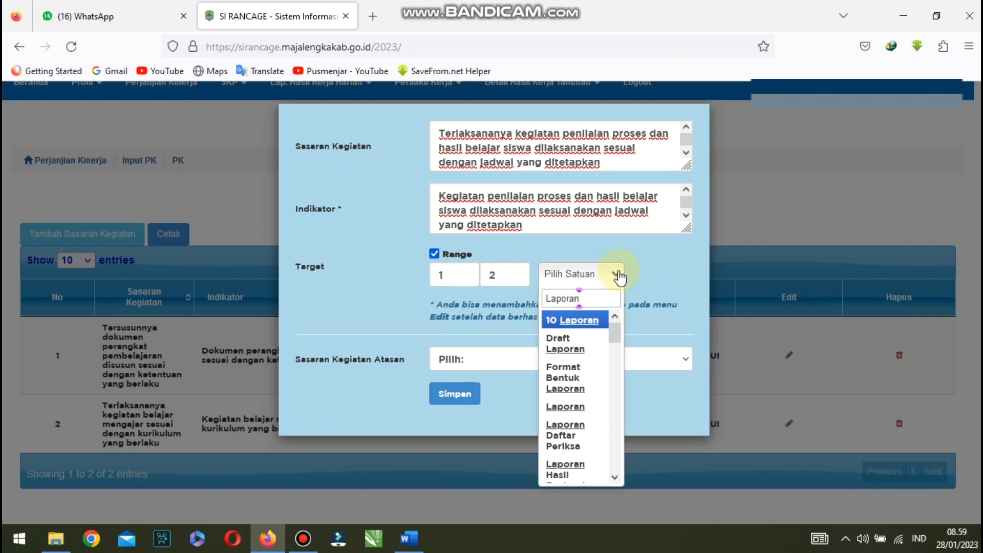
{"action": "left_click", "coordinate": [581, 405]}
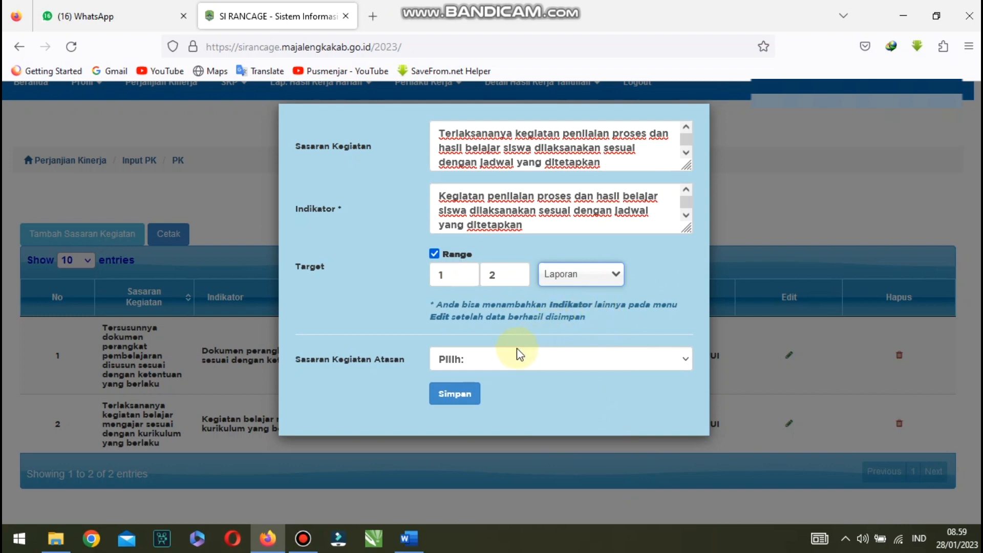
- Choose "Pengawasan KBM dan Evaluasi Penilaian serta tindak lanjut hasil penilaian dilaksanakan sesuai ketentuan yang berlaku" as Sasaran Kegiatan Atasan and save the third entry
{"action": "left_click", "coordinate": [490, 361]}
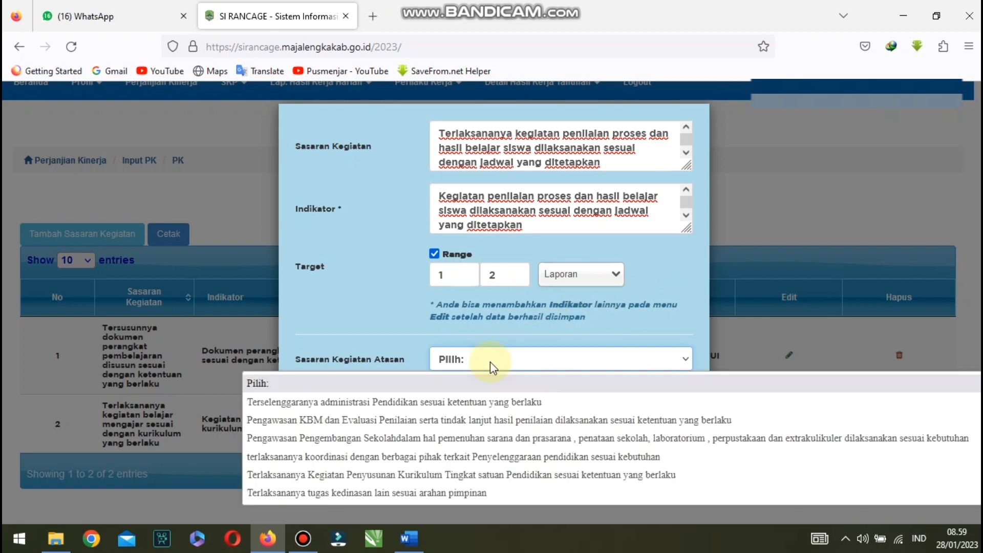
{"action": "left_click", "coordinate": [375, 421]}
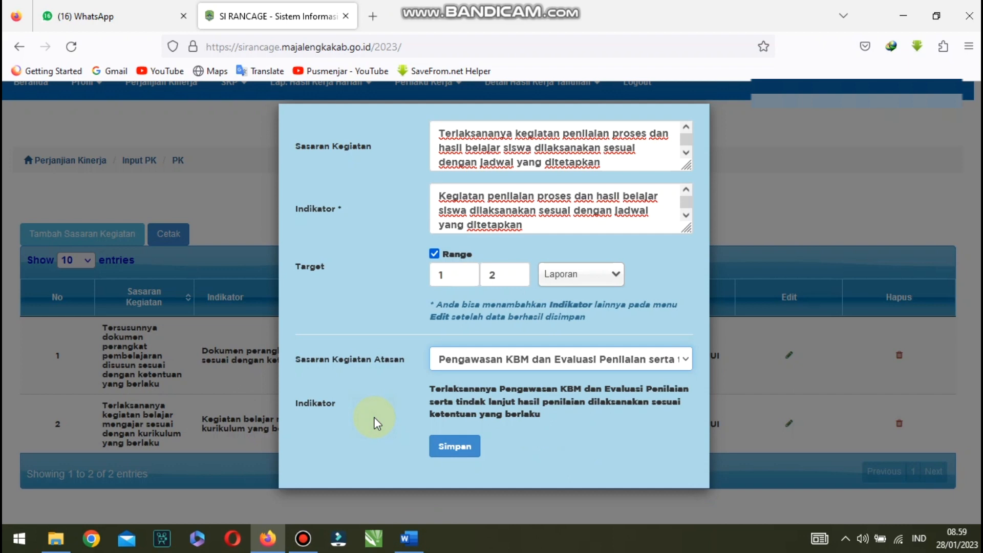
{"action": "left_click", "coordinate": [457, 448]}
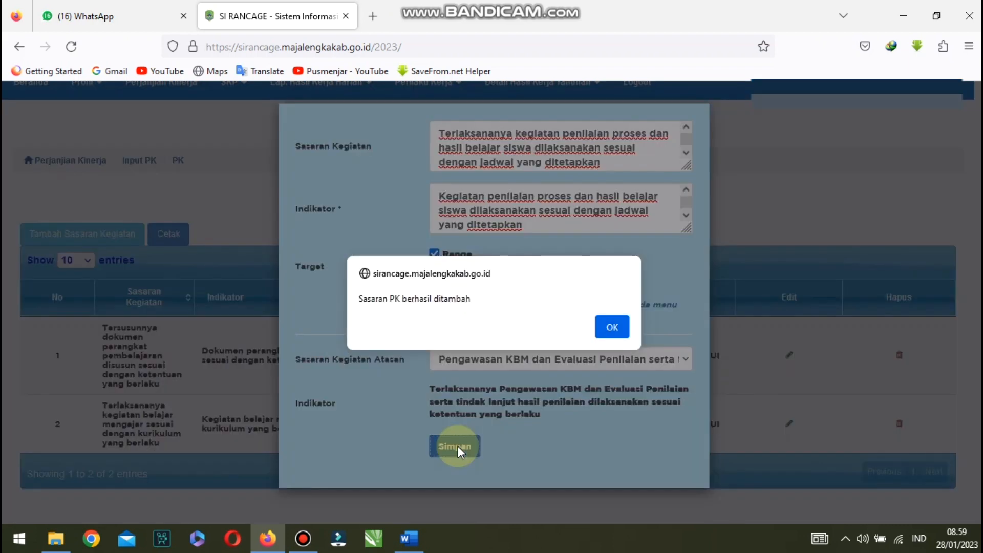
{"action": "key", "text": "Return"}
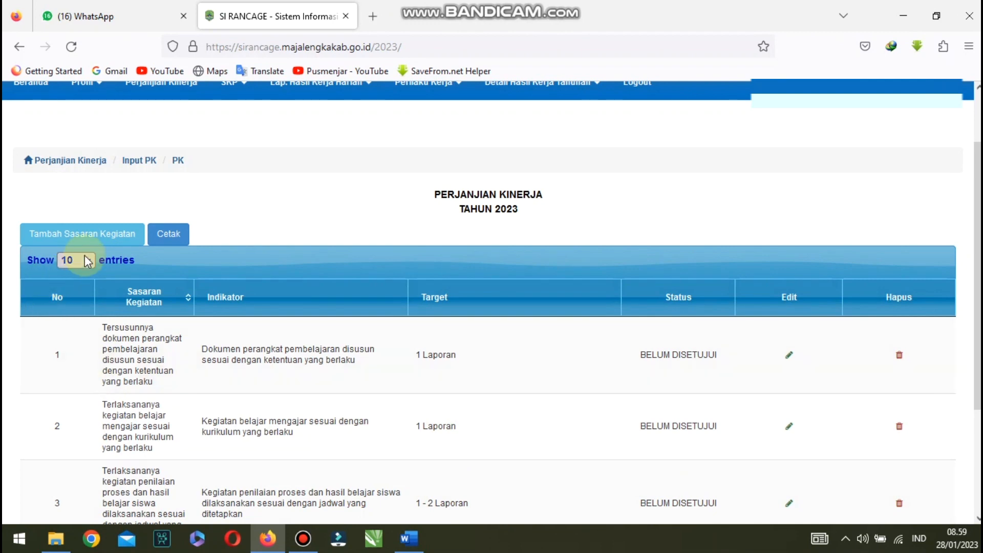
- Start another Sasaran Kegiatan with "Terlaksananya program pembimbingan pada kelas sesuai dengan tanggung jawab yang diberikan", copied from the Word table's row 4
{"action": "left_click", "coordinate": [99, 232]}
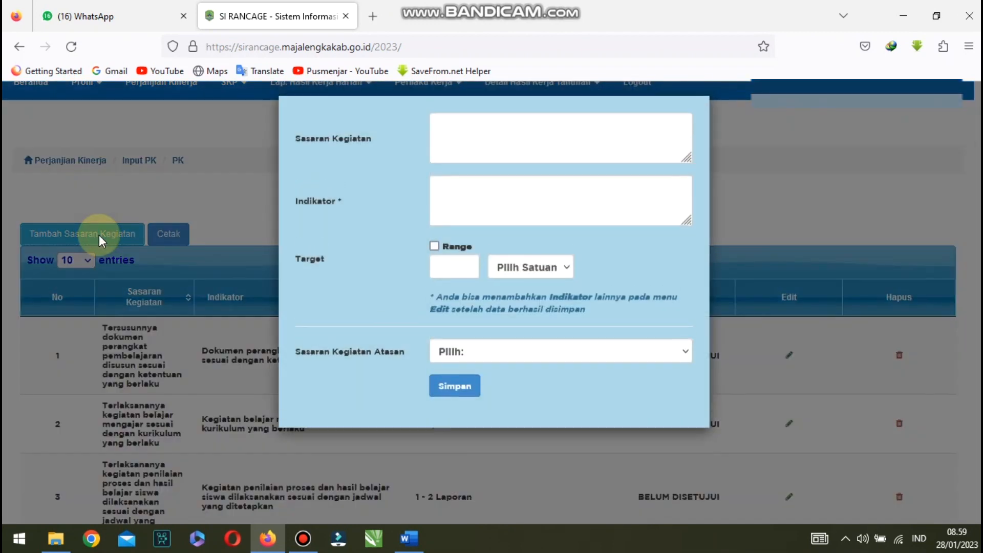
{"action": "left_click", "coordinate": [409, 539]}
{"action": "scroll", "coordinate": [508, 323], "scroll_direction": "down", "scroll_amount": 5}
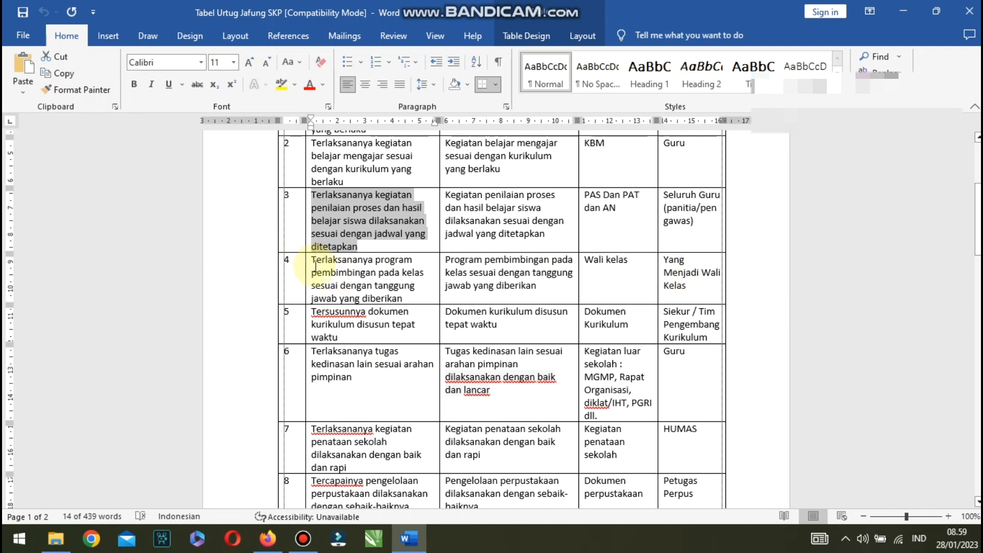
{"action": "left_click_drag", "start_coordinate": [312, 260], "coordinate": [404, 298]}
{"action": "key", "text": "ctrl+c"}
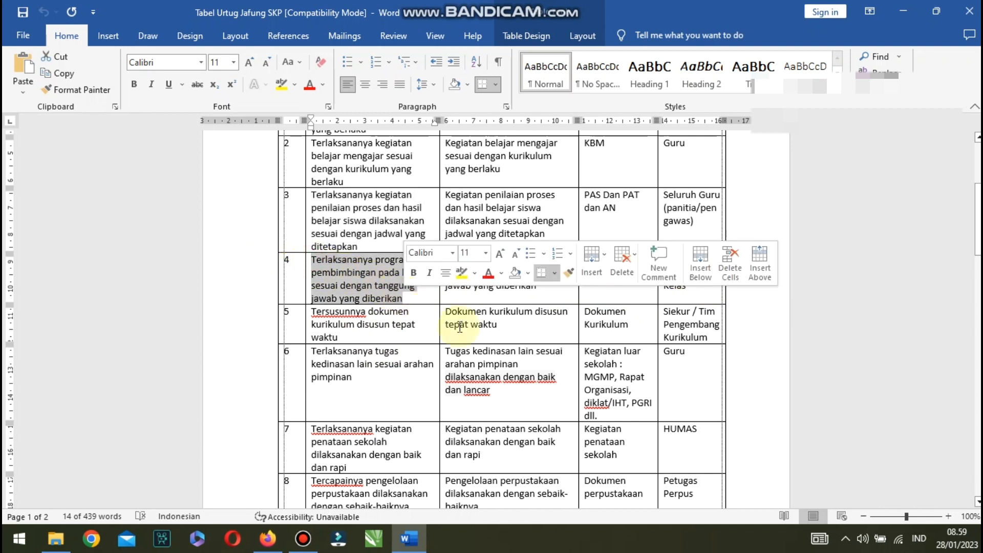
{"action": "left_click", "coordinate": [267, 538]}
{"action": "left_click", "coordinate": [512, 154]}
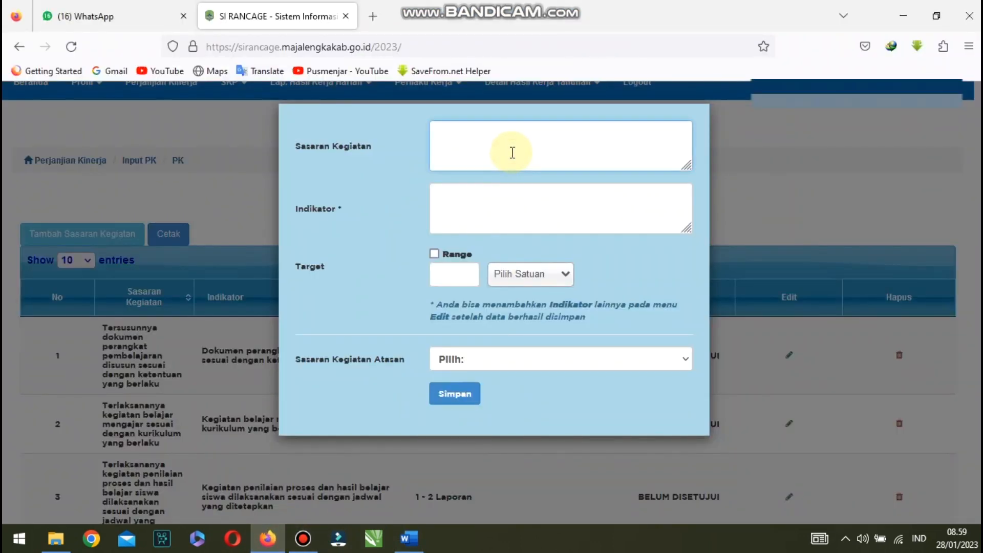
{"action": "key", "text": "ctrl+v"}
- Paste the copied text into Indikator and shorten it to "Program pembimbingan pada kelas sesuai dengan tanggung jawab yang diberikan"
{"action": "left_click", "coordinate": [496, 197]}
{"action": "key", "text": "ctrl+v"}
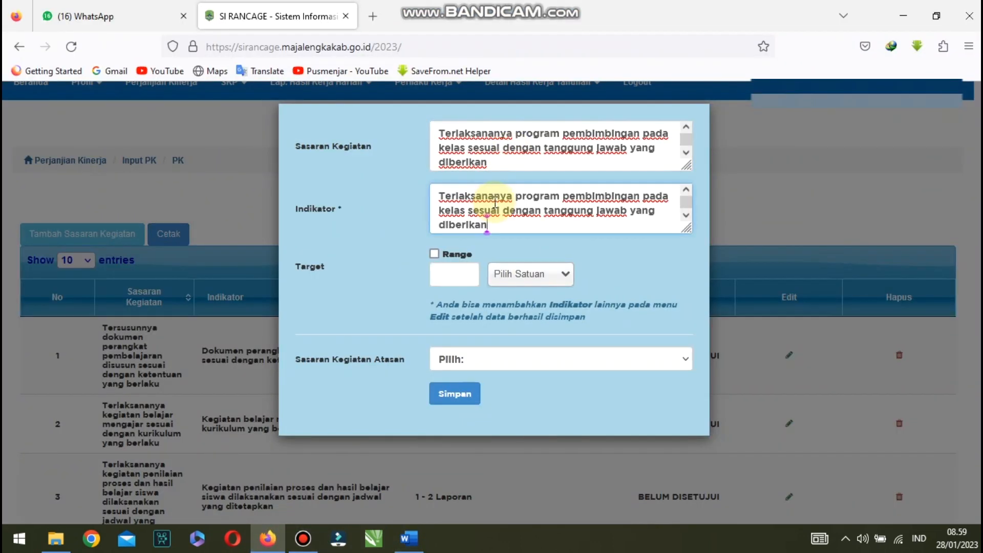
{"action": "left_click_drag", "start_coordinate": [439, 196], "coordinate": [524, 200]}
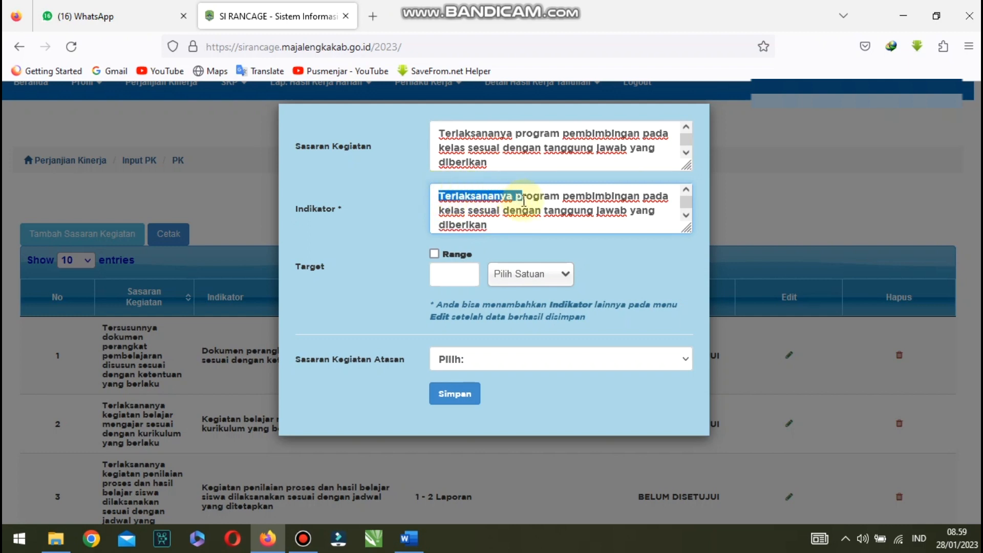
{"action": "key", "text": "BackSpace"}
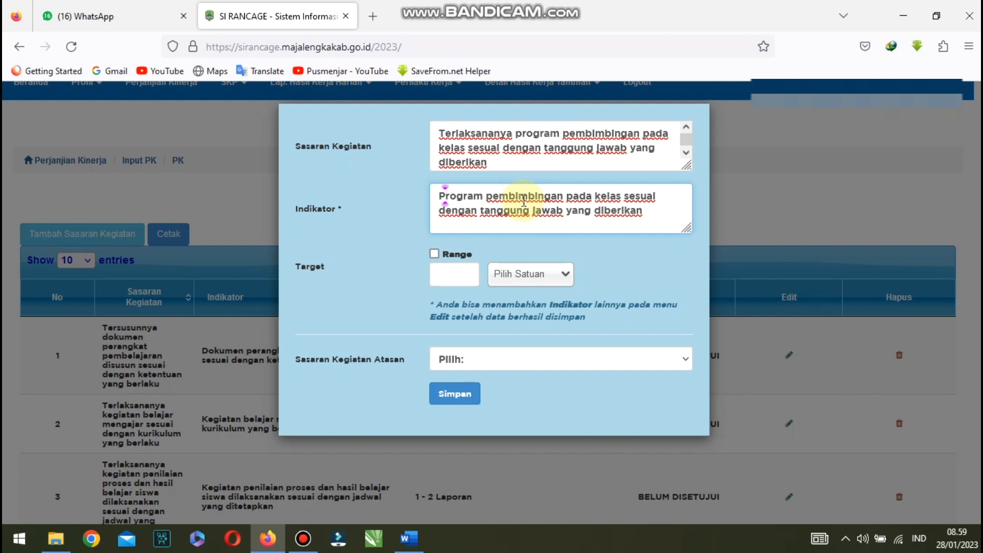
- Set the fourth activity's Target to 1 and choose Laporan as the unit
{"action": "left_click", "coordinate": [452, 275]}
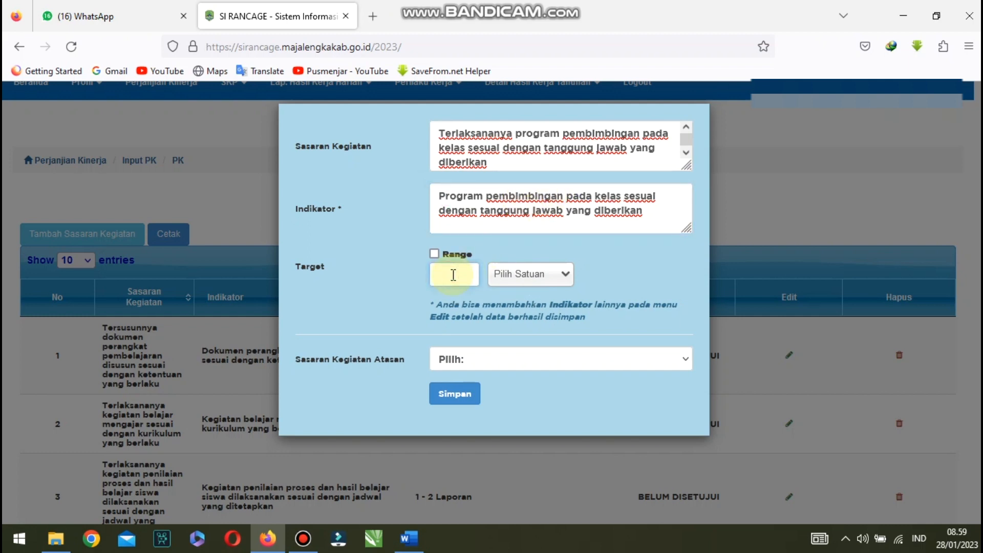
{"action": "type", "text": "1"}
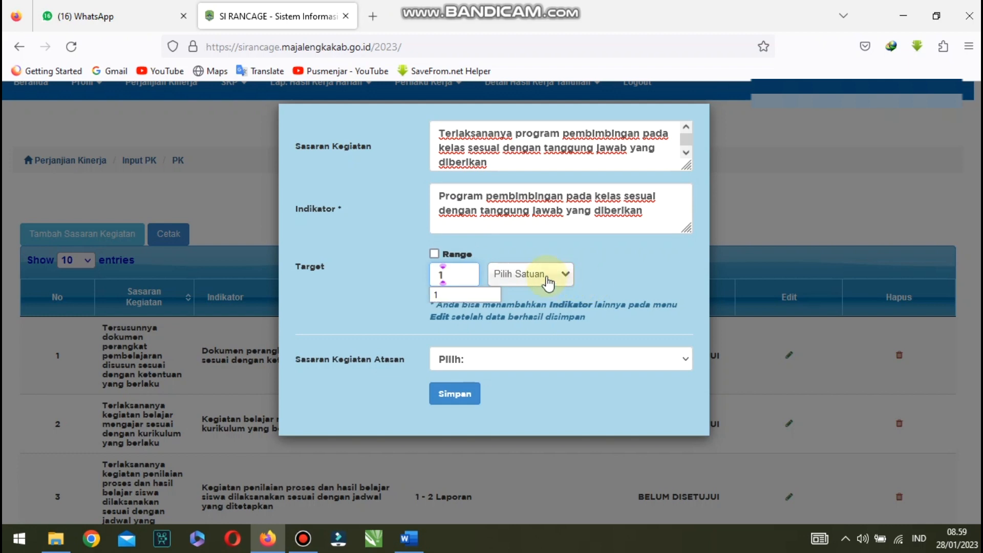
{"action": "left_click", "coordinate": [542, 281]}
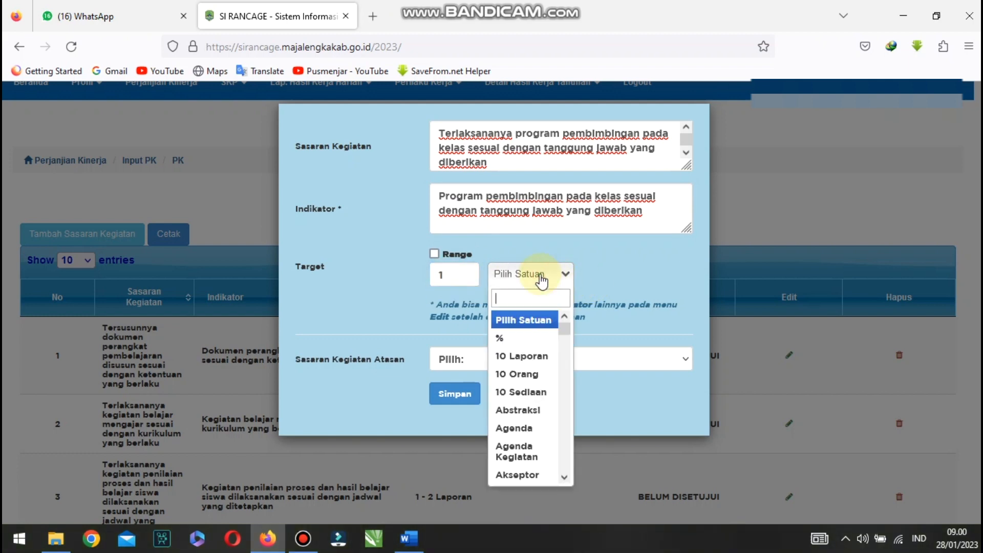
{"action": "type", "text": "Laporan"}
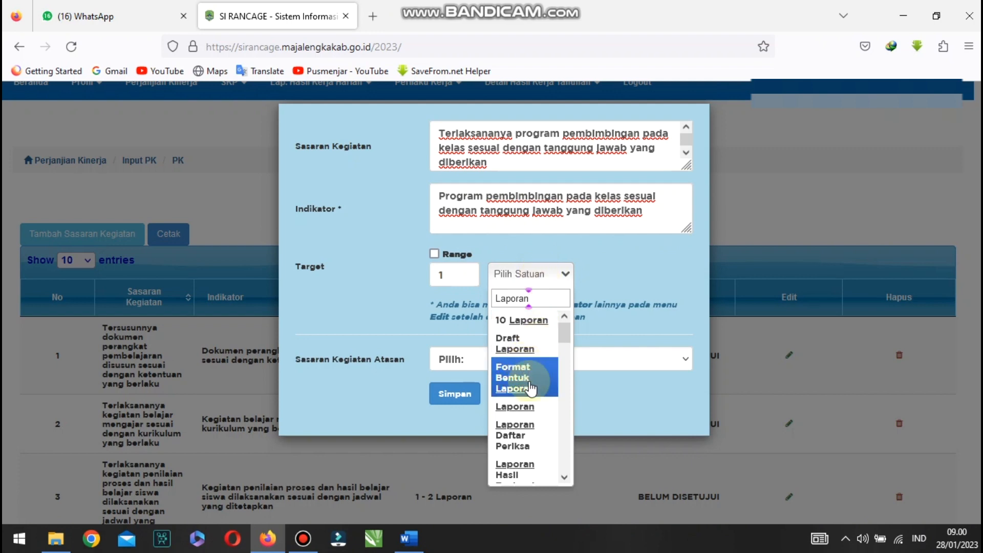
{"action": "left_click", "coordinate": [529, 406]}
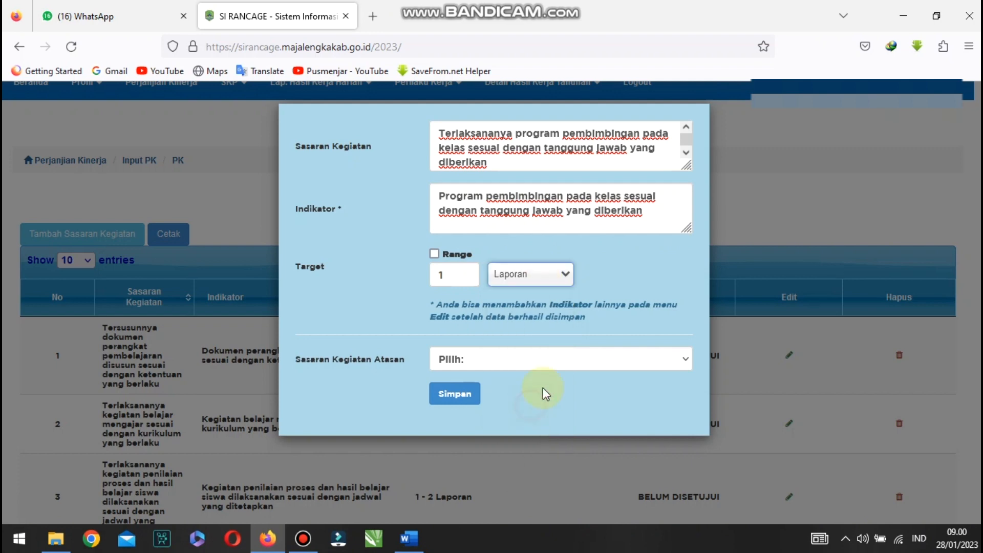
- Choose "Pengawasan KBM dan Evaluasi Penilaian serta tindak lanjut hasil penilaian dilaksanakan sesuai ketentuan yang berlaku" as Sasaran Kegiatan Atasan and save the fourth entry
{"action": "left_click", "coordinate": [479, 364]}
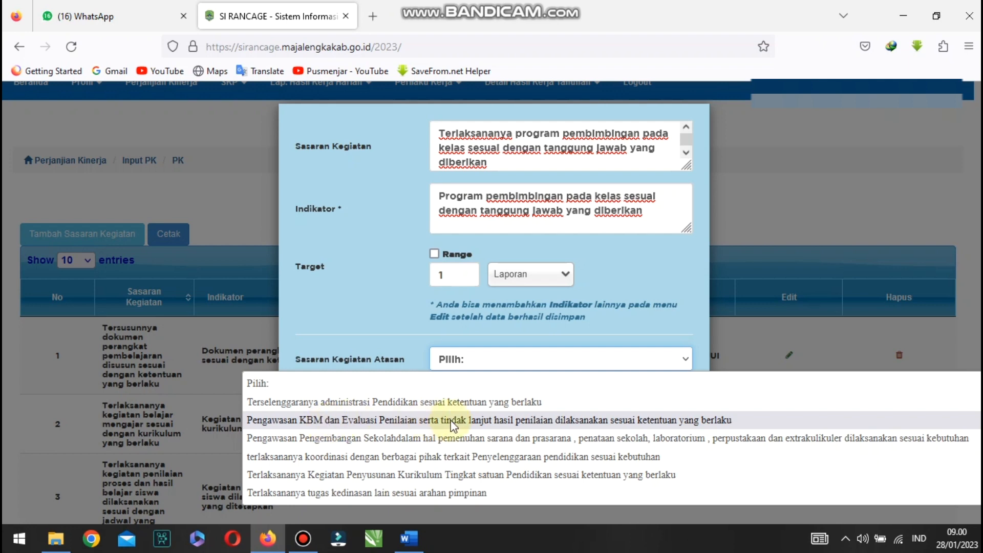
{"action": "left_click", "coordinate": [352, 421]}
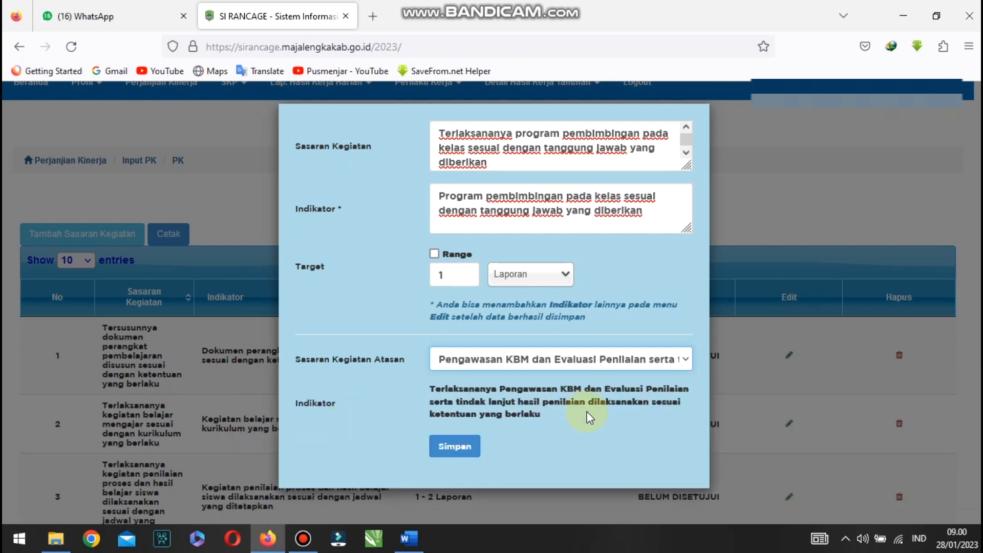
{"action": "left_click", "coordinate": [447, 451]}
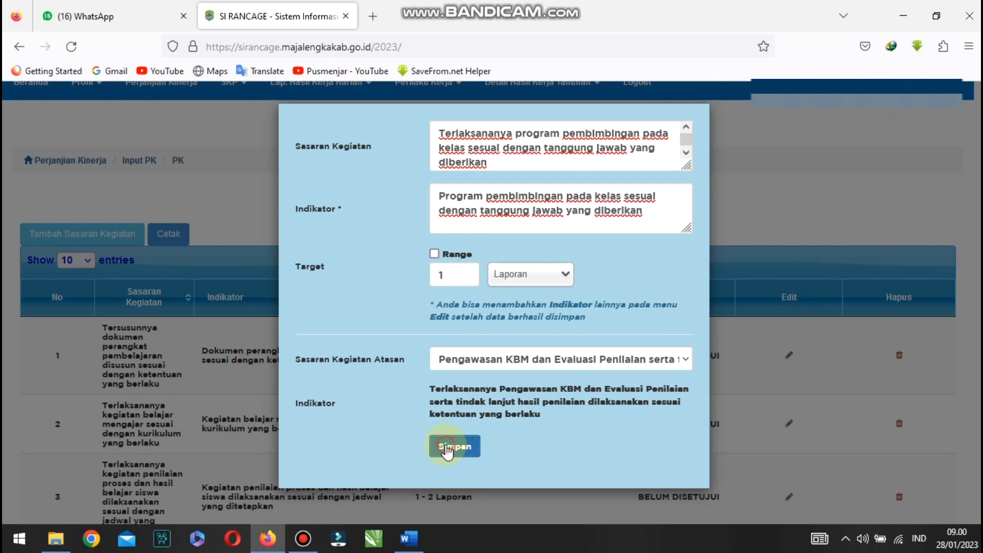
{"action": "key", "text": "Return"}
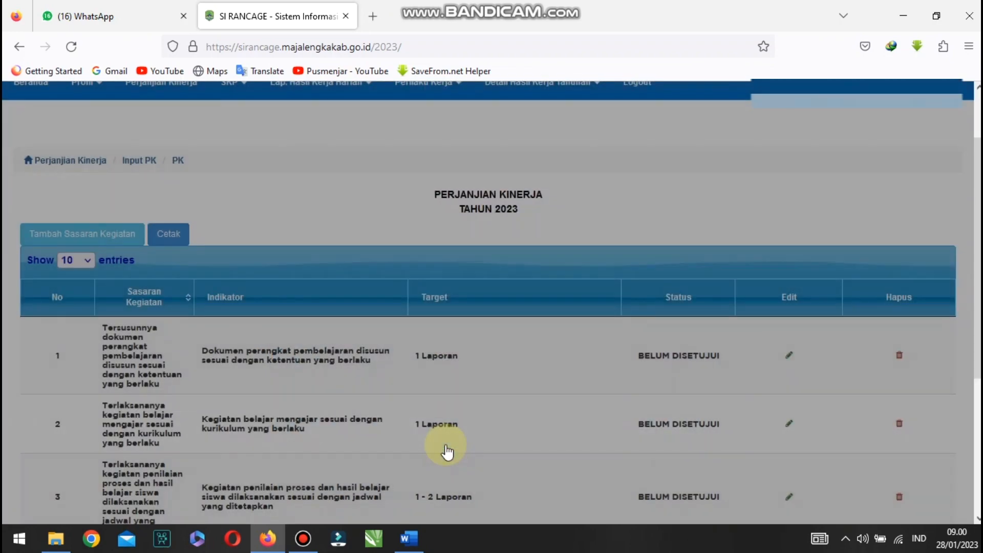
- Start another Sasaran Kegiatan entry and copy "Terlaksananya tugas kedinasan lain sesuai arahan pimpinan" from row 6 of the Word table
{"action": "scroll", "coordinate": [180, 367], "scroll_direction": "down", "scroll_amount": 3}
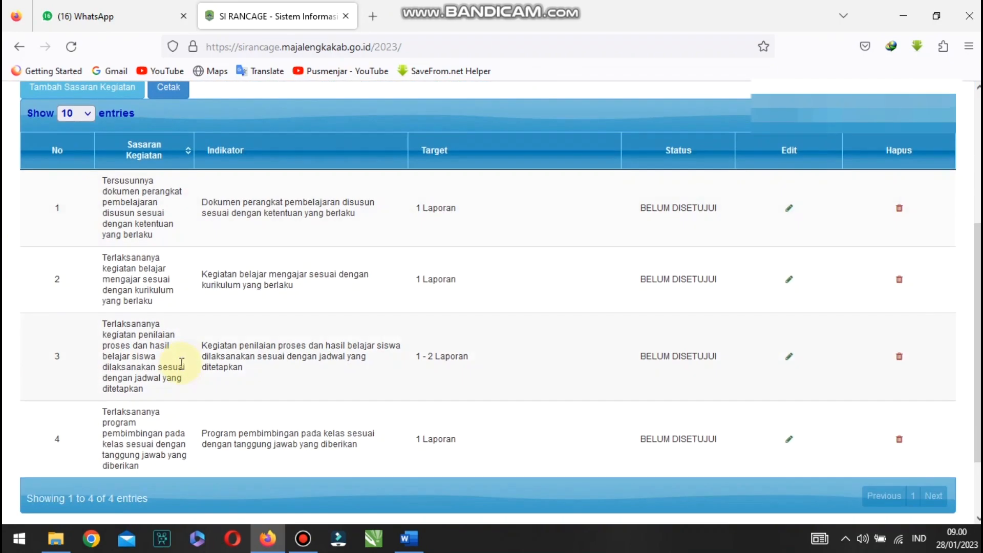
{"action": "scroll", "coordinate": [219, 314], "scroll_direction": "up", "scroll_amount": 2}
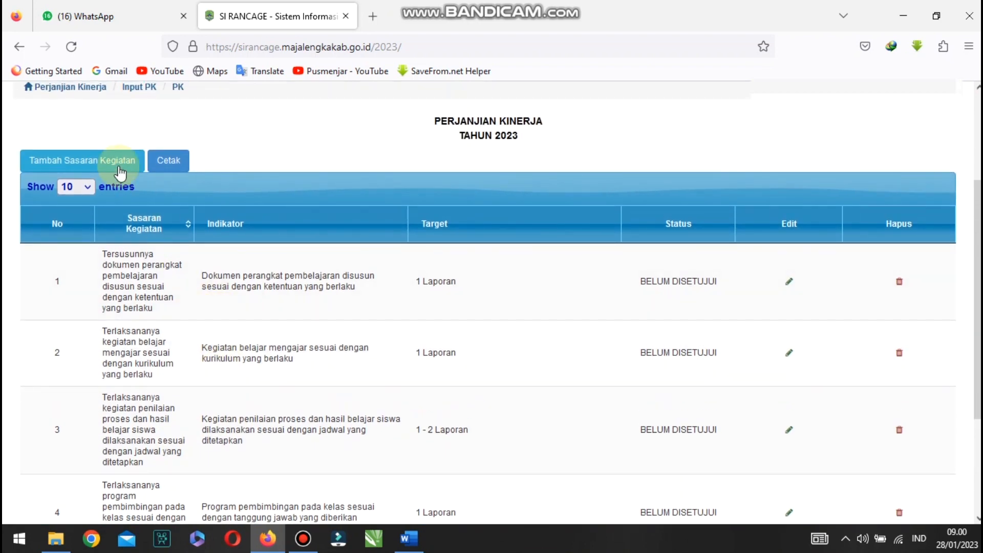
{"action": "left_click", "coordinate": [128, 163]}
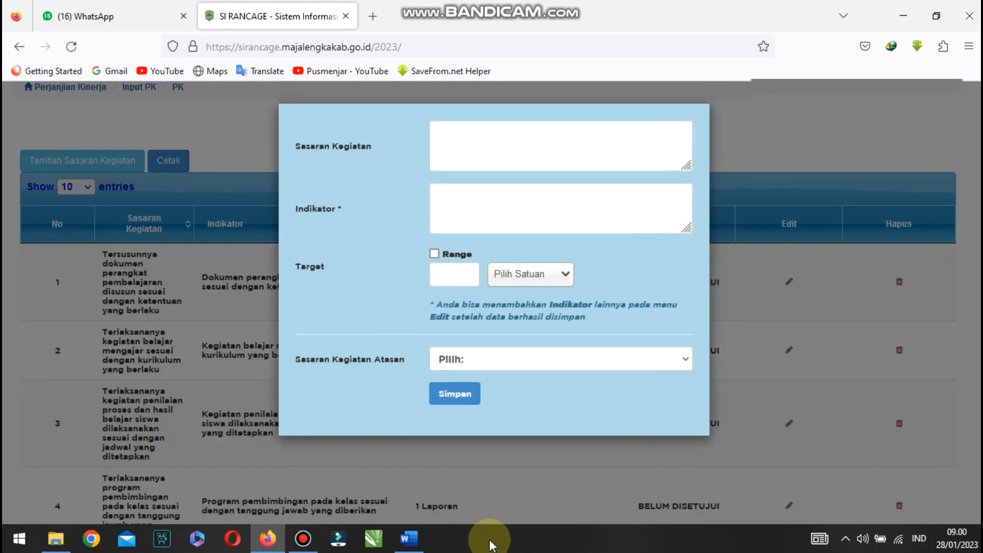
{"action": "left_click", "coordinate": [408, 538]}
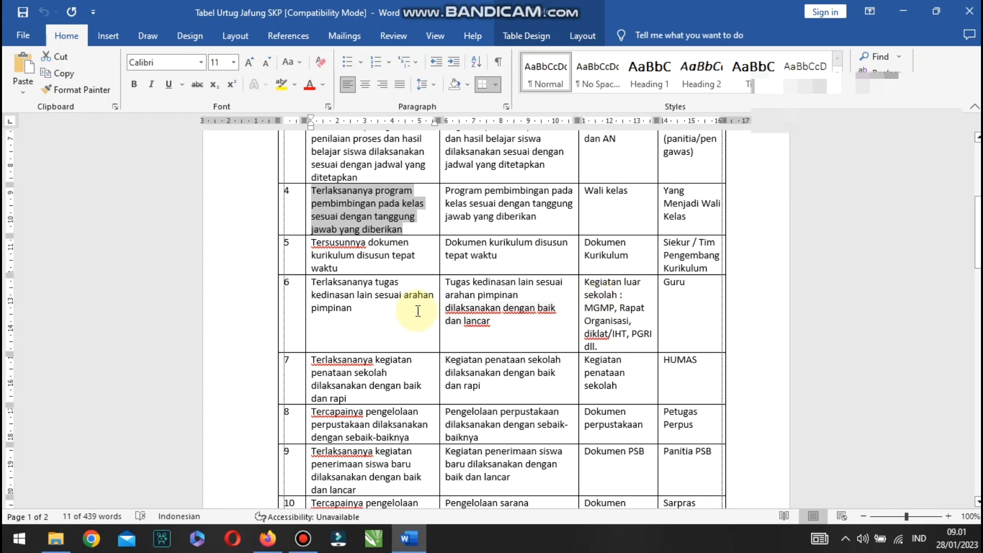
{"action": "triple_click", "coordinate": [320, 304]}
{"action": "key", "text": "ctrl+c"}
- Review row 6's document and personnel columns in the Word table and paste the copied text as the new entry's Sasaran Kegiatan
{"action": "scroll", "coordinate": [560, 375], "scroll_direction": "up", "scroll_amount": 3}
{"action": "scroll", "coordinate": [559, 376], "scroll_direction": "up", "scroll_amount": 2}
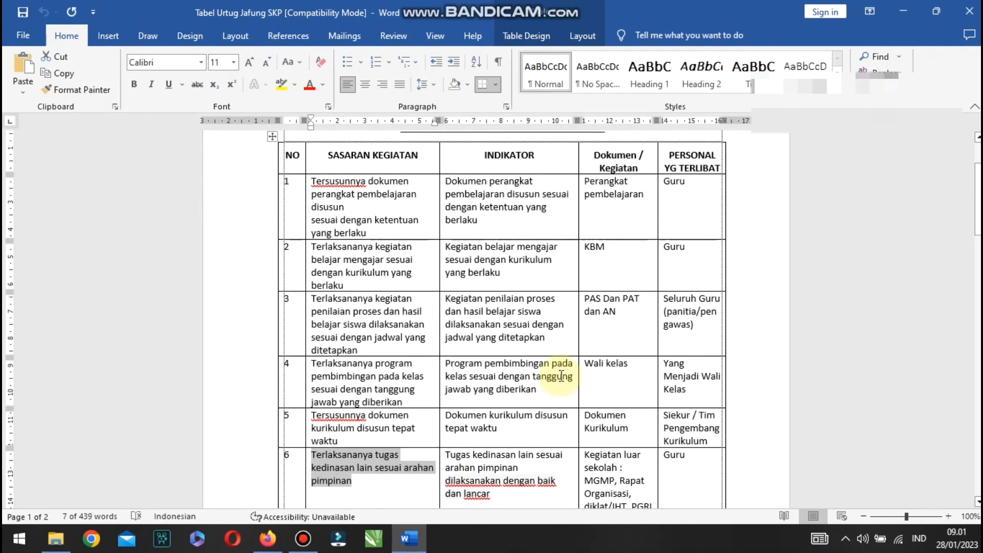
{"action": "scroll", "coordinate": [561, 376], "scroll_direction": "down", "scroll_amount": 3}
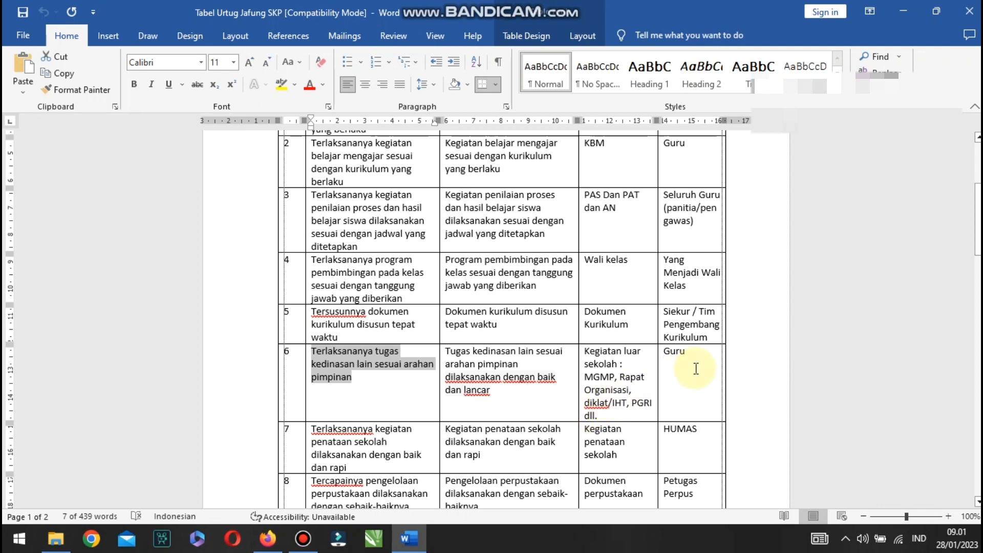
{"action": "scroll", "coordinate": [649, 369], "scroll_direction": "down", "scroll_amount": 2}
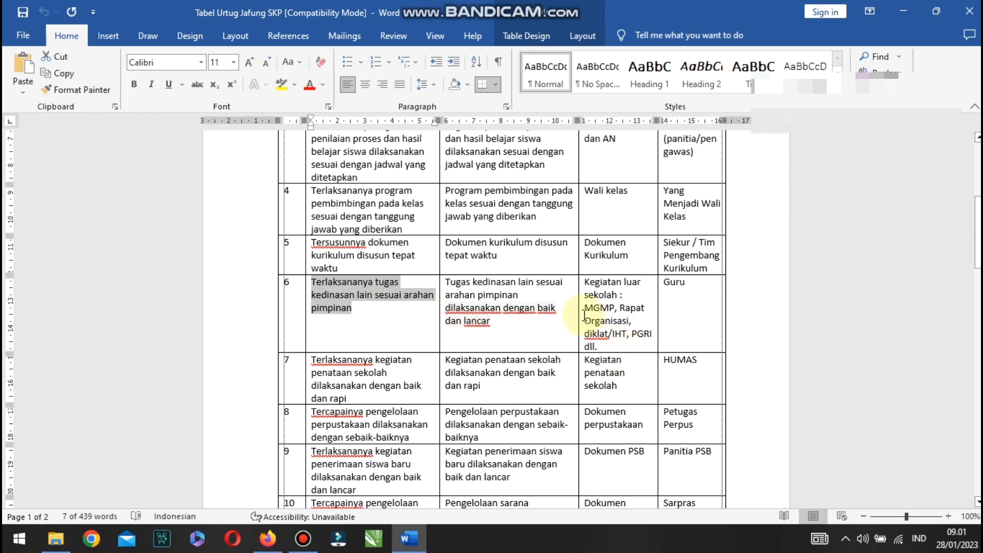
{"action": "left_click", "coordinate": [581, 283]}
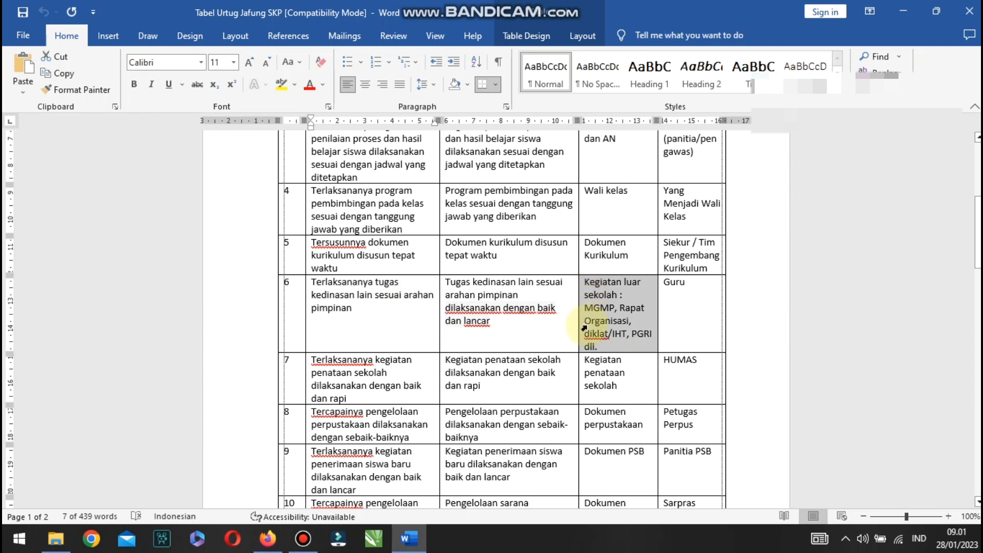
{"action": "left_click", "coordinate": [625, 344]}
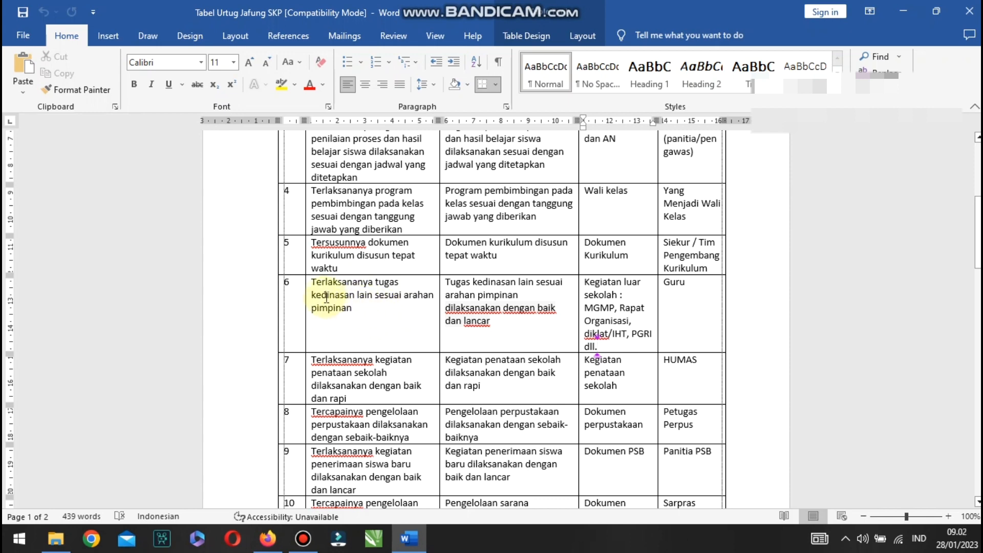
{"action": "left_click", "coordinate": [587, 128]}
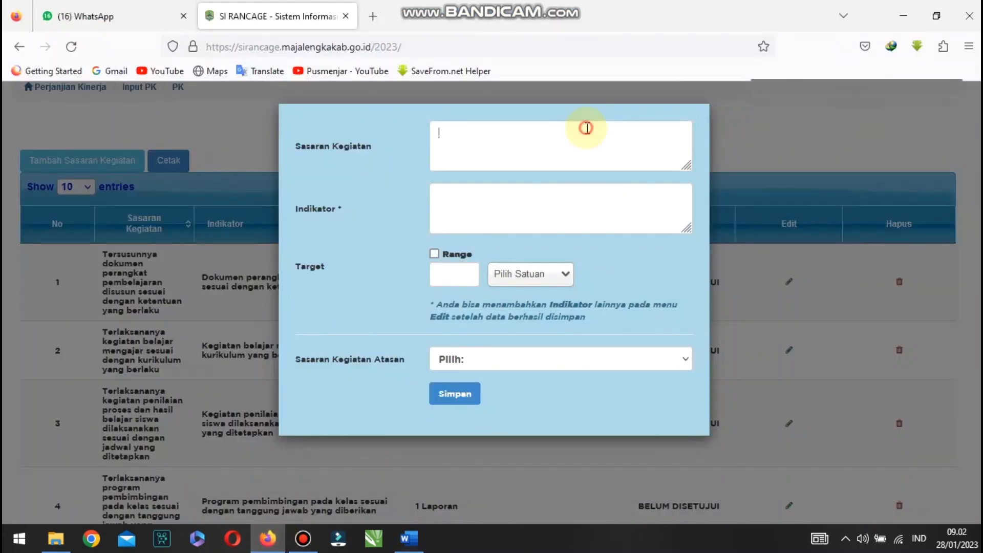
{"action": "key", "text": "ctrl+v"}
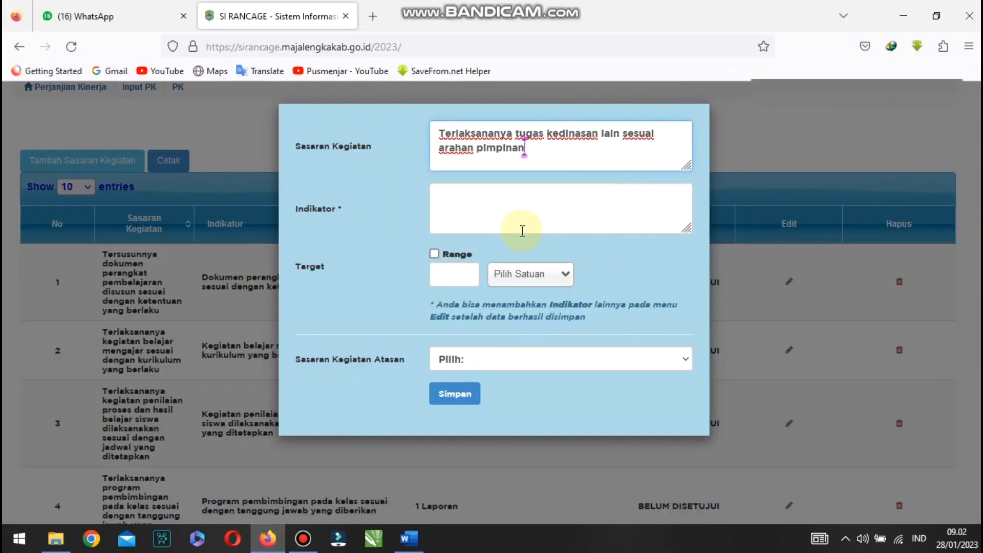
- Paste the copied text into Indikator and shorten it to "Tugas kedinasan lain sesuai arahan pimpinan"
{"action": "left_click", "coordinate": [520, 220]}
{"action": "key", "text": "ctrl+v"}
{"action": "left_click_drag", "start_coordinate": [440, 198], "coordinate": [522, 203]}
{"action": "type", "text": "T"}
- Set the fifth activity's Target to 1 and choose Laporan as the unit
{"action": "left_click", "coordinate": [461, 274]}
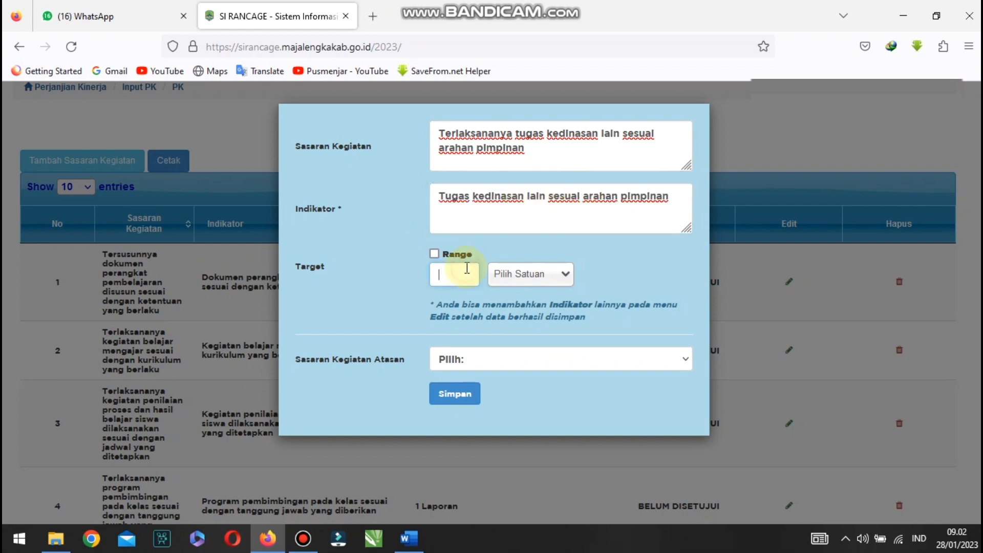
{"action": "type", "text": "1"}
{"action": "left_click", "coordinate": [518, 274]}
{"action": "type", "text": "La"}
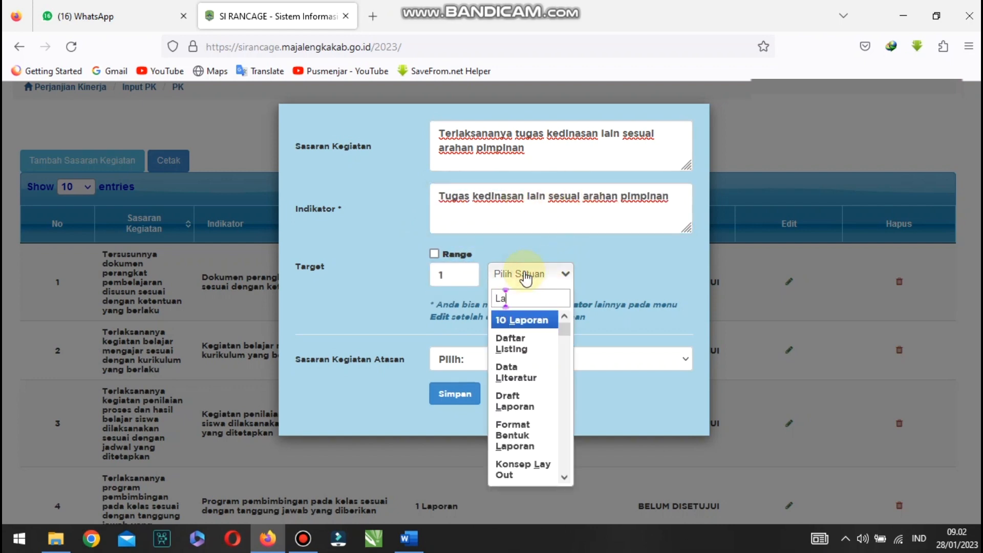
{"action": "type", "text": "poran"}
{"action": "left_click", "coordinate": [527, 406]}
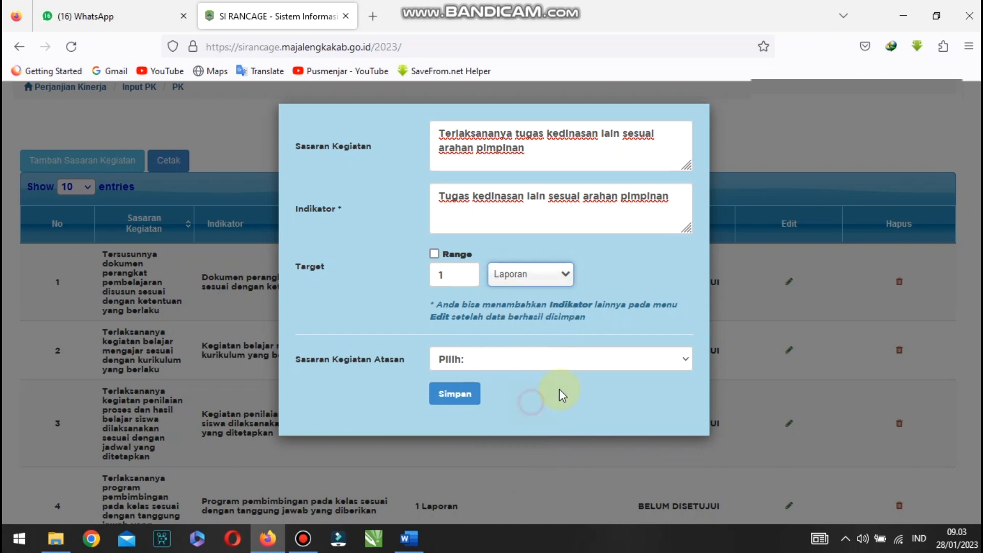
- Choose "Terlaksananya tugas kedinasan lain sesuai arahan pimpinan" as Sasaran Kegiatan Atasan and save the fifth entry
{"action": "left_click", "coordinate": [461, 359]}
{"action": "left_click", "coordinate": [466, 493]}
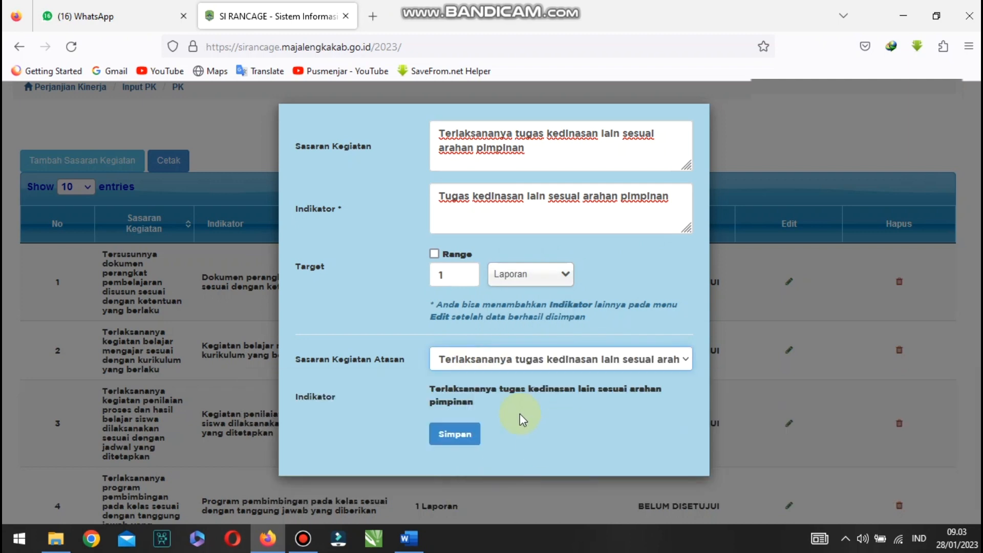
{"action": "left_click", "coordinate": [455, 434]}
{"action": "left_click", "coordinate": [611, 325]}
{"action": "scroll", "coordinate": [594, 322], "scroll_direction": "down", "scroll_amount": 4}
{"action": "scroll", "coordinate": [593, 323], "scroll_direction": "up", "scroll_amount": 5}
- Start another Sasaran Kegiatan entry and copy "Terlaksananya kegiatan pendidikan ekstra kurikuler dilaksanakan dengan baik dan lancar" from row 13 of the Word table
{"action": "left_click", "coordinate": [118, 171]}
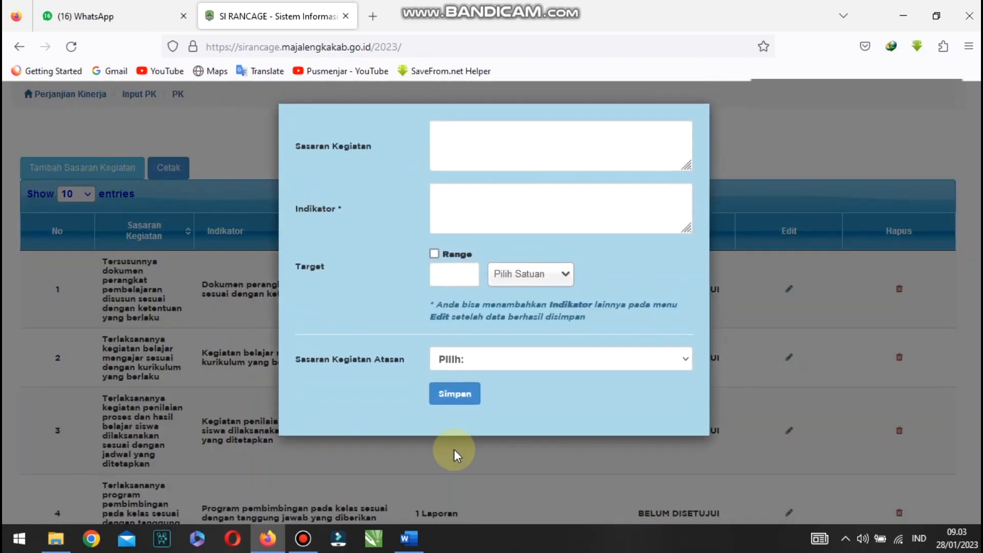
{"action": "left_click", "coordinate": [409, 538]}
{"action": "scroll", "coordinate": [520, 310], "scroll_direction": "down", "scroll_amount": 2}
{"action": "scroll", "coordinate": [520, 310], "scroll_direction": "down", "scroll_amount": 3}
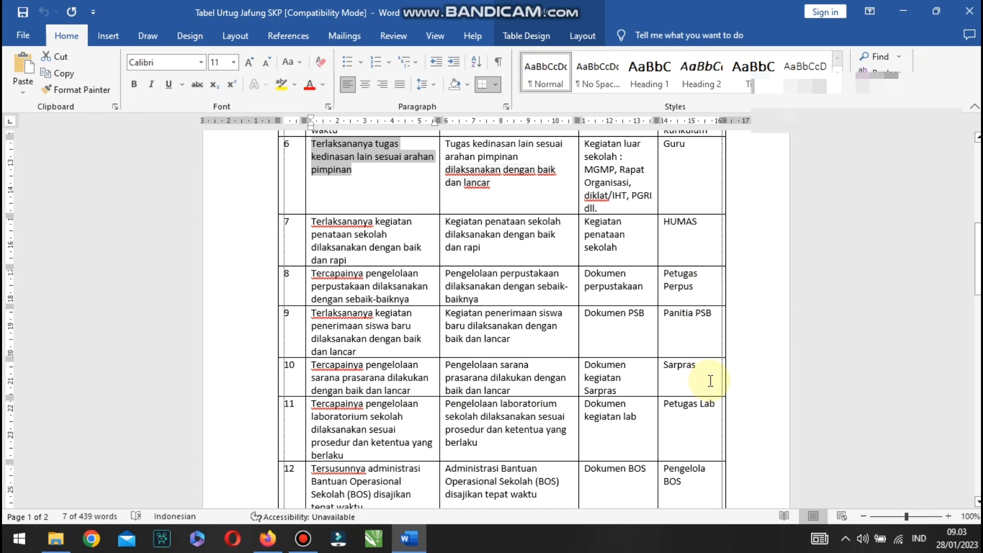
{"action": "scroll", "coordinate": [631, 399], "scroll_direction": "down", "scroll_amount": 2}
{"action": "scroll", "coordinate": [710, 348], "scroll_direction": "down", "scroll_amount": 1}
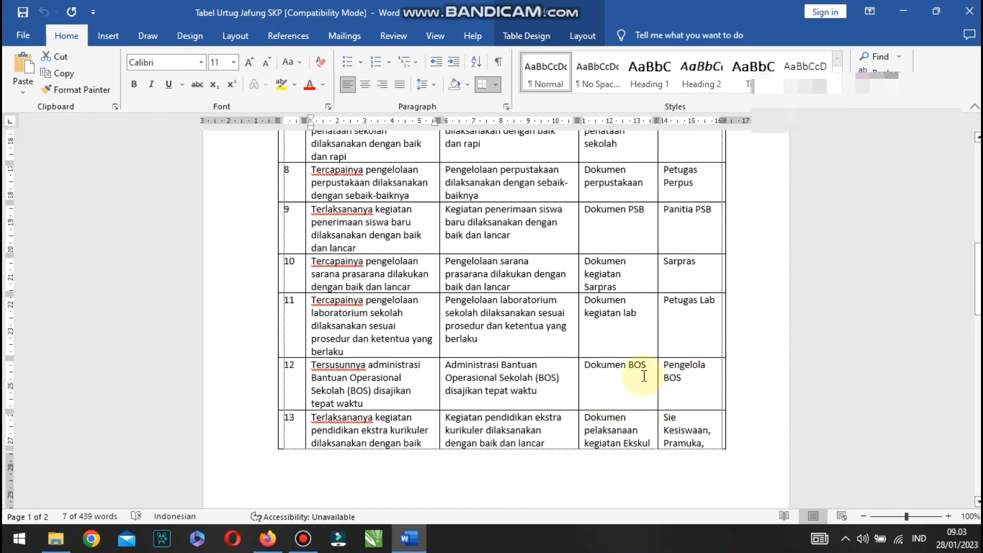
{"action": "scroll", "coordinate": [641, 390], "scroll_direction": "down", "scroll_amount": 1}
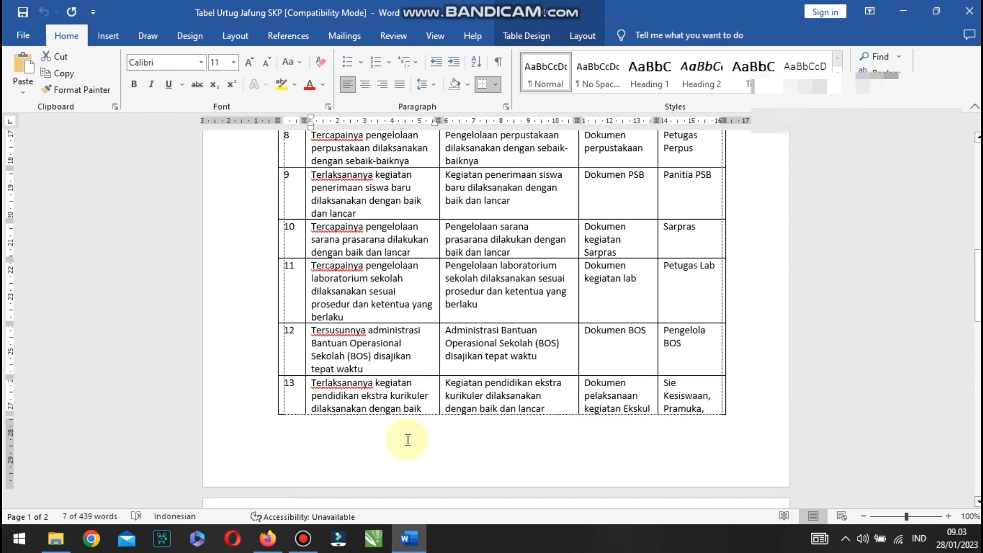
{"action": "left_click_drag", "start_coordinate": [314, 383], "coordinate": [422, 408]}
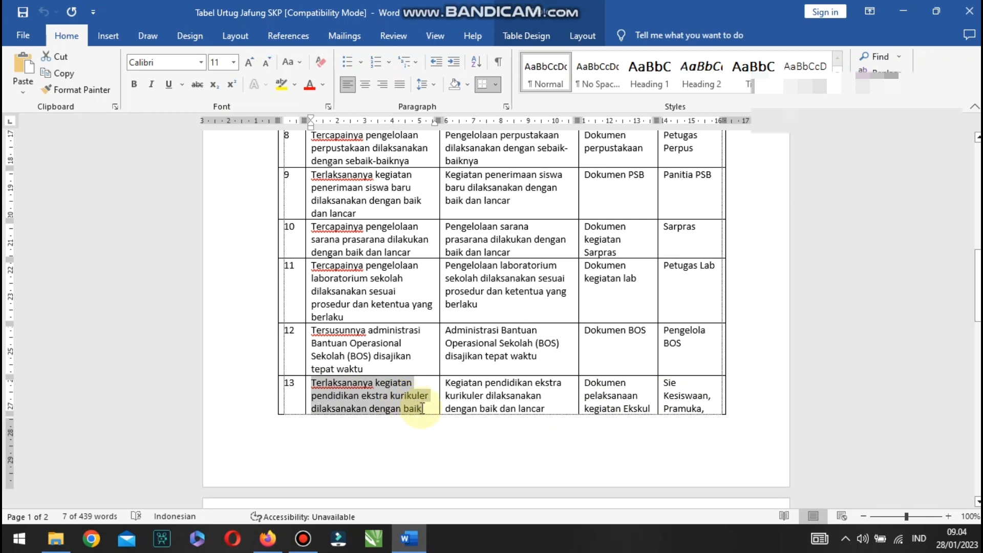
{"action": "scroll", "coordinate": [450, 450], "scroll_direction": "down", "scroll_amount": 5}
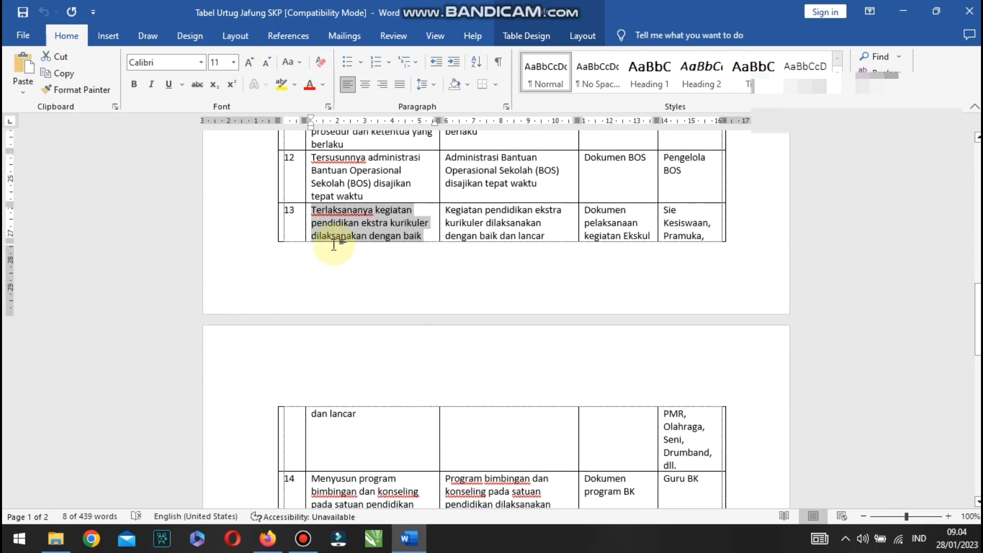
{"action": "left_click_drag", "start_coordinate": [311, 211], "coordinate": [368, 421]}
{"action": "key", "text": "ctrl+c"}
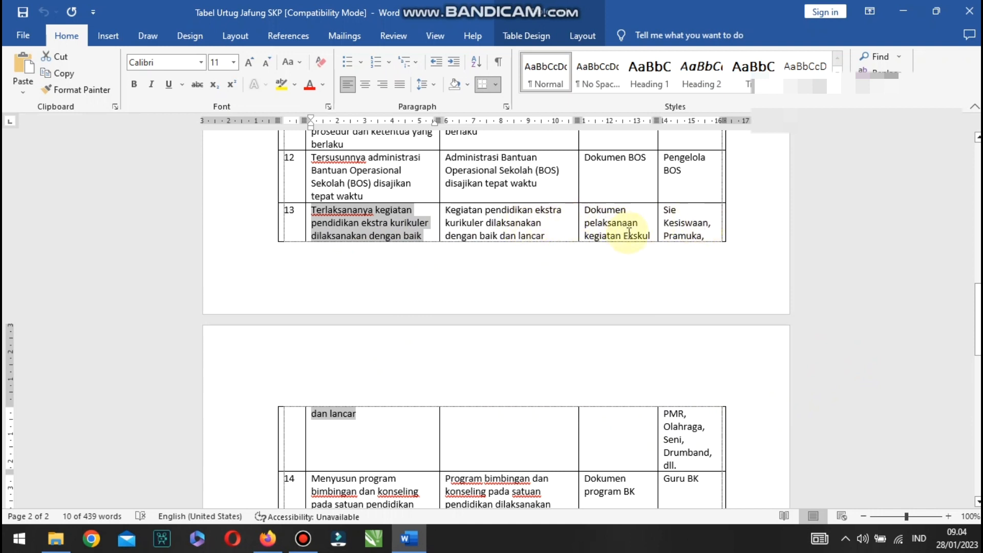
- Paste the copied text into Sasaran Kegiatan and Indikator, shortening Indikator to "Kegiatan pendidikan ekstra kurikuler dilaksanakan dengan baik dan lancar"
{"action": "left_click", "coordinate": [268, 539]}
{"action": "left_click", "coordinate": [538, 143]}
{"action": "key", "text": "ctrl+v"}
{"action": "left_click", "coordinate": [489, 202]}
{"action": "key", "text": "ctrl+v"}
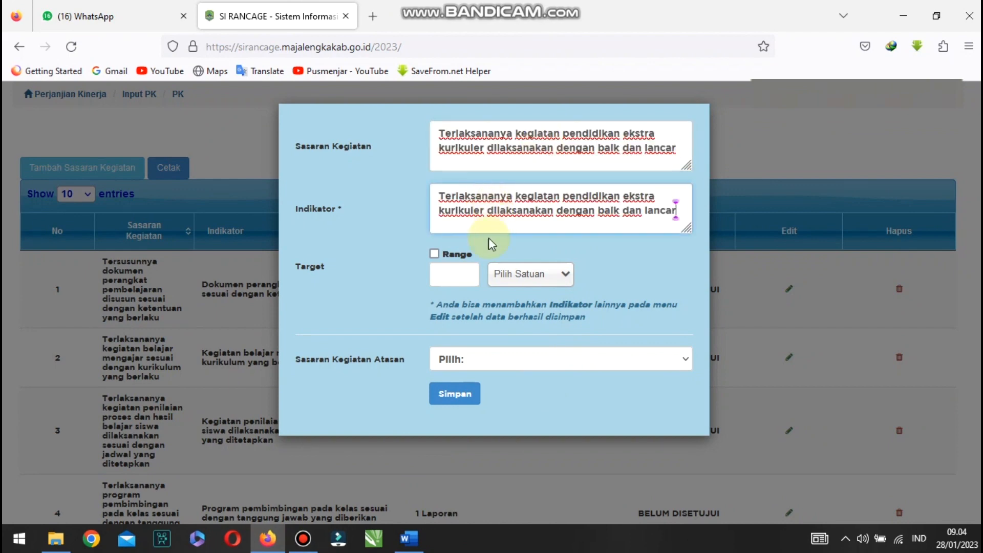
{"action": "left_click_drag", "start_coordinate": [439, 196], "coordinate": [518, 190]}
{"action": "key", "text": "BackSpace"}
{"action": "type", "text": "K"}
- Set the sixth activity's Target to 1 and choose Laporan as the unit
{"action": "left_click", "coordinate": [458, 273]}
{"action": "type", "text": "1"}
{"action": "left_click", "coordinate": [529, 275]}
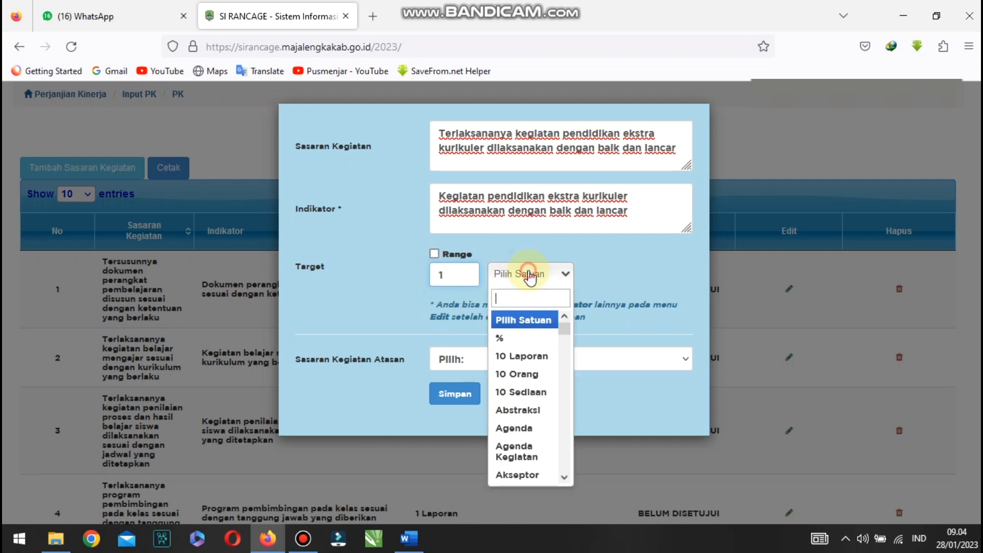
{"action": "type", "text": "laporan"}
{"action": "left_click", "coordinate": [521, 406]}
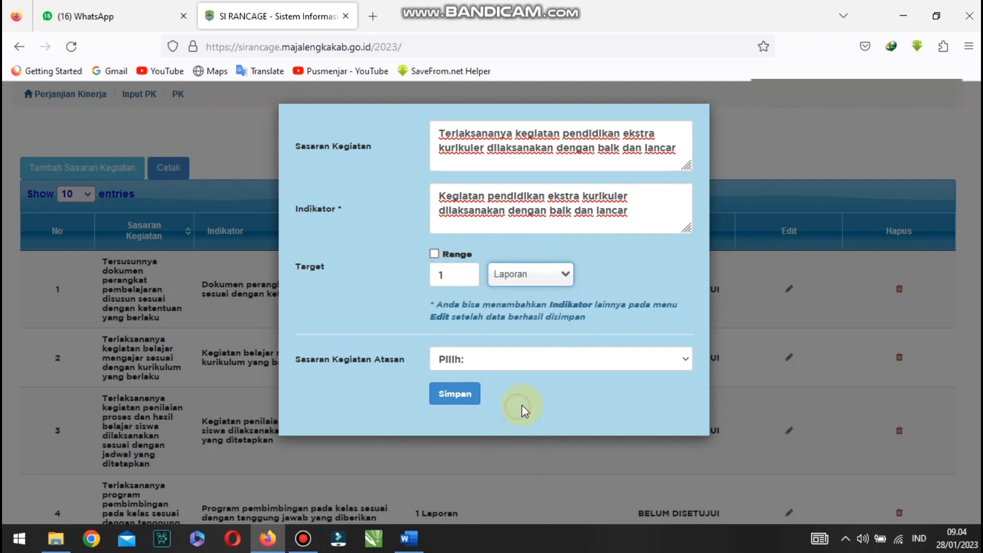
- Choose the Sasaran Kegiatan Atasan beginning "Pengawasan Pengembangan Sekolahdalam hal pemenuhan sarana dan prasarana" and save the sixth entry
{"action": "left_click", "coordinate": [502, 367]}
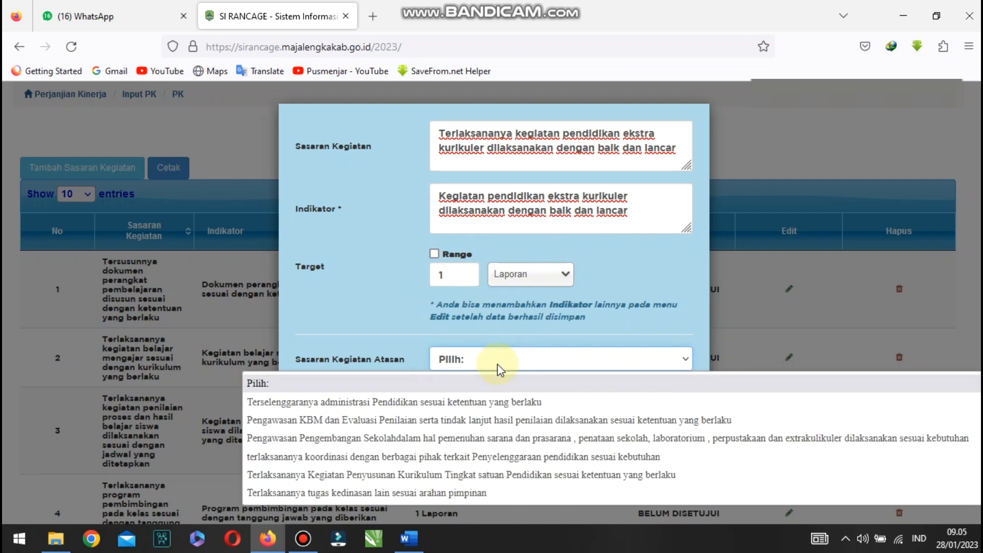
{"action": "left_click", "coordinate": [501, 439]}
{"action": "left_click", "coordinate": [468, 464]}
{"action": "left_click", "coordinate": [612, 328]}
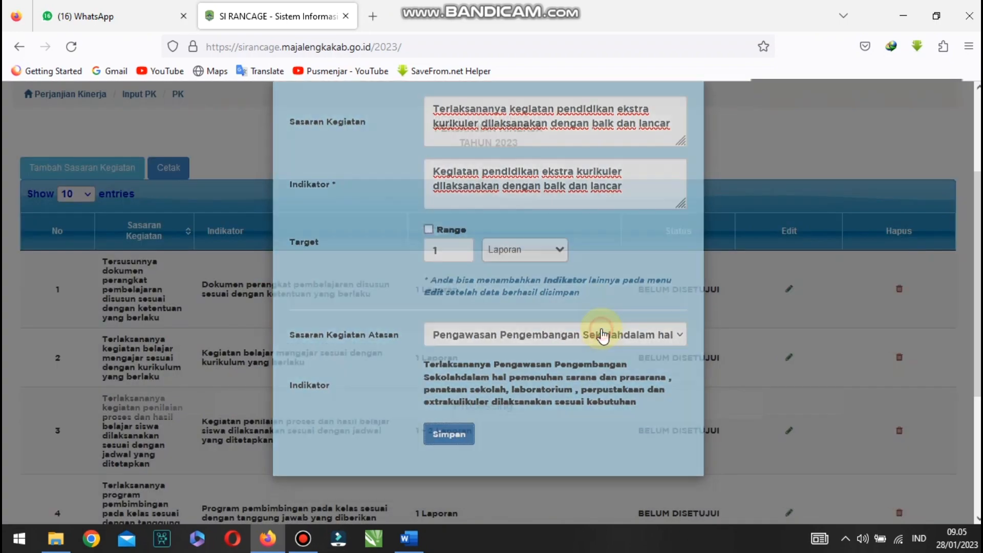
{"action": "scroll", "coordinate": [603, 336], "scroll_direction": "down", "scroll_amount": 5}
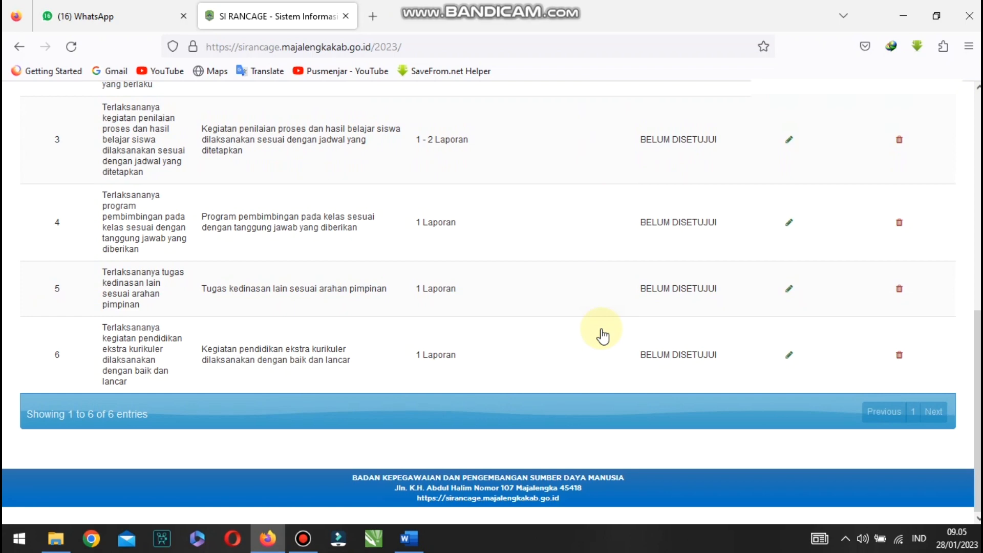
{"action": "scroll", "coordinate": [603, 336], "scroll_direction": "up", "scroll_amount": 5}
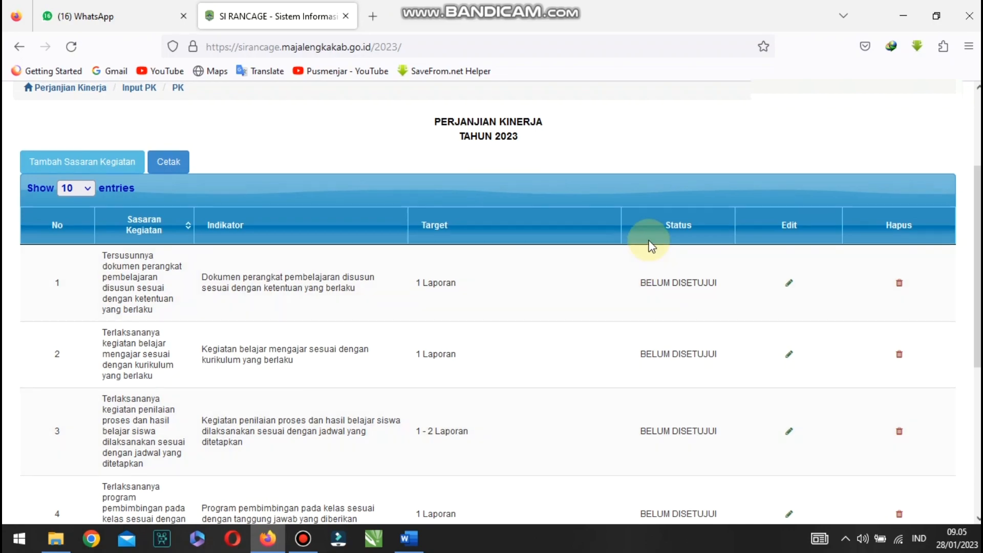
- Open the SKP Tahunan page
{"action": "scroll", "coordinate": [651, 246], "scroll_direction": "up", "scroll_amount": 3}
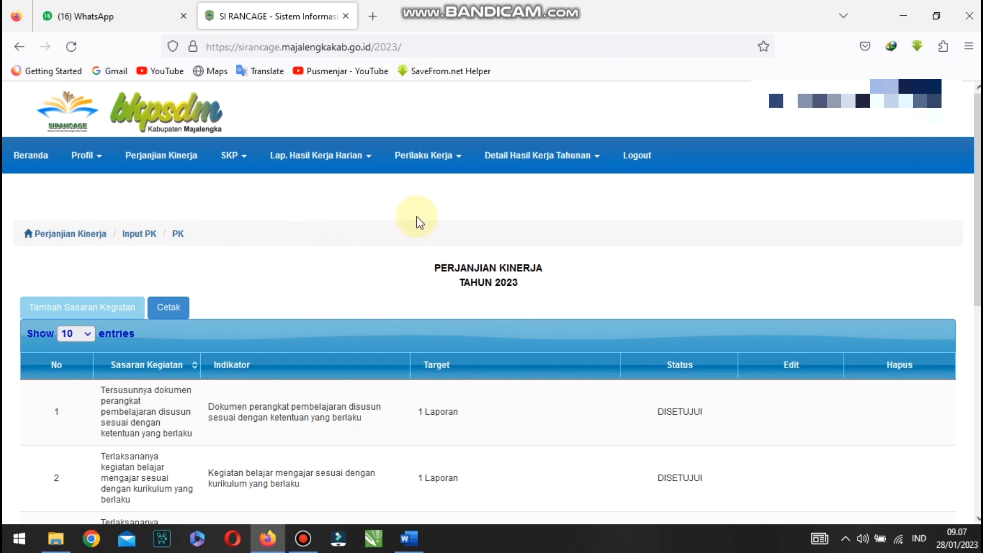
{"action": "left_click", "coordinate": [237, 156]}
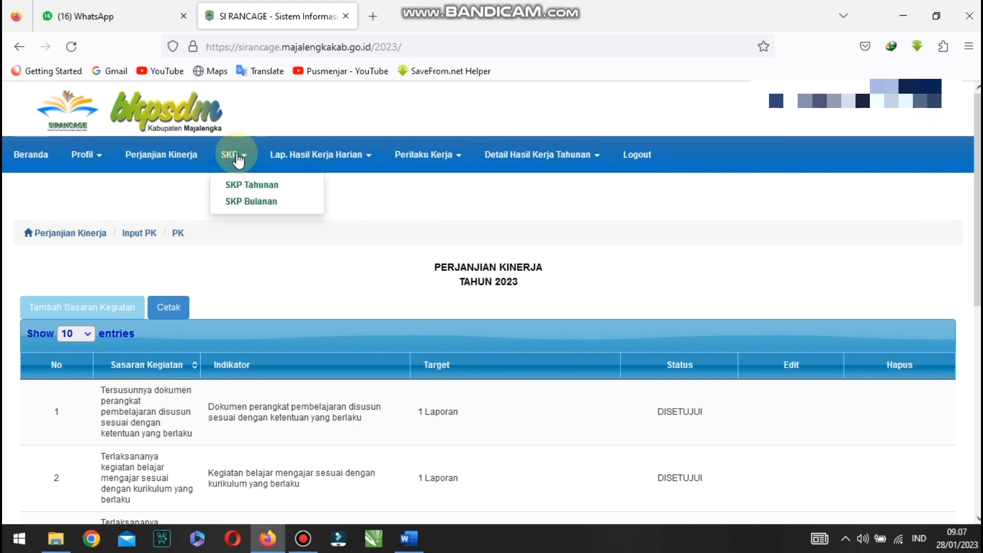
{"action": "left_click", "coordinate": [243, 188]}
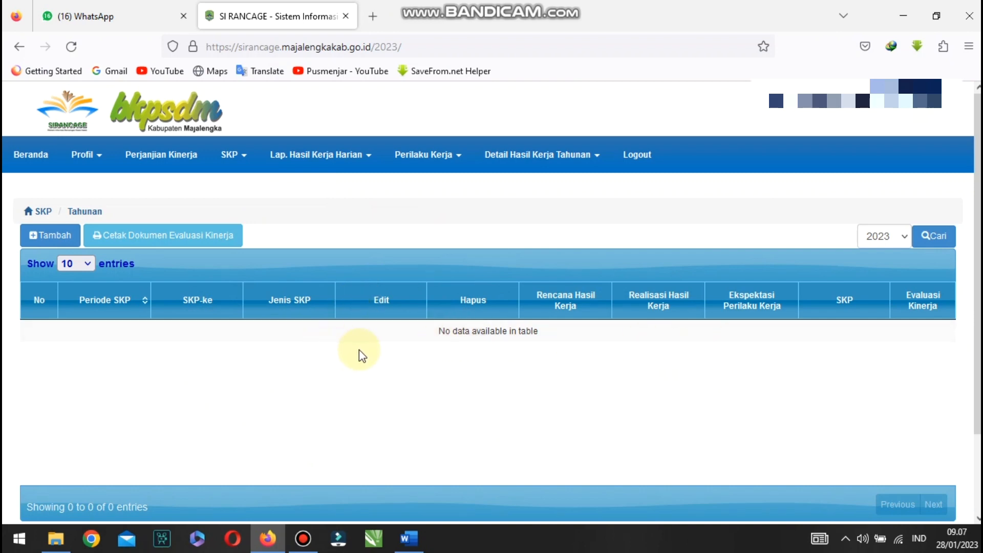
- Start a new annual SKP entry and set its Dari Tanggal/Bulan/Tahun to 01-01-2023
{"action": "left_click", "coordinate": [60, 235]}
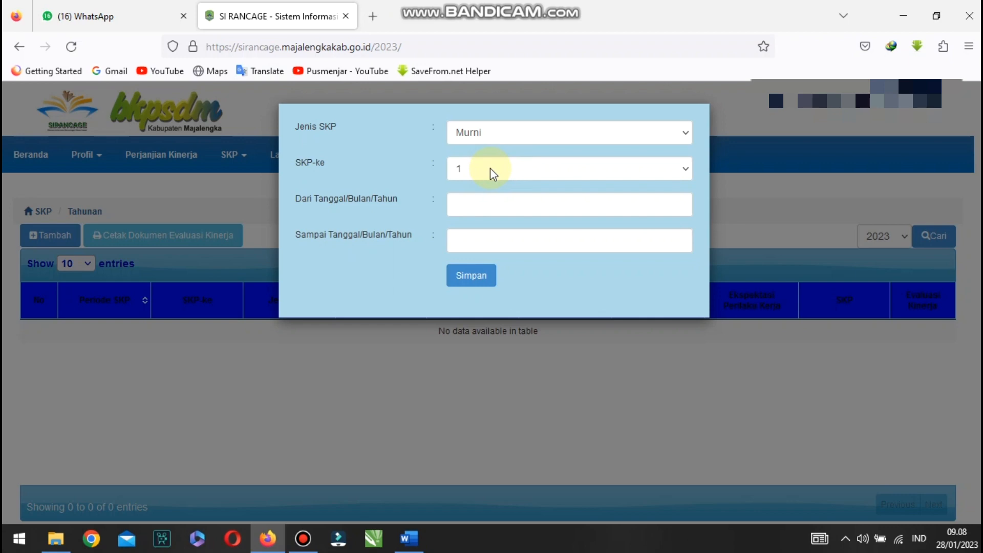
{"action": "left_click", "coordinate": [513, 198]}
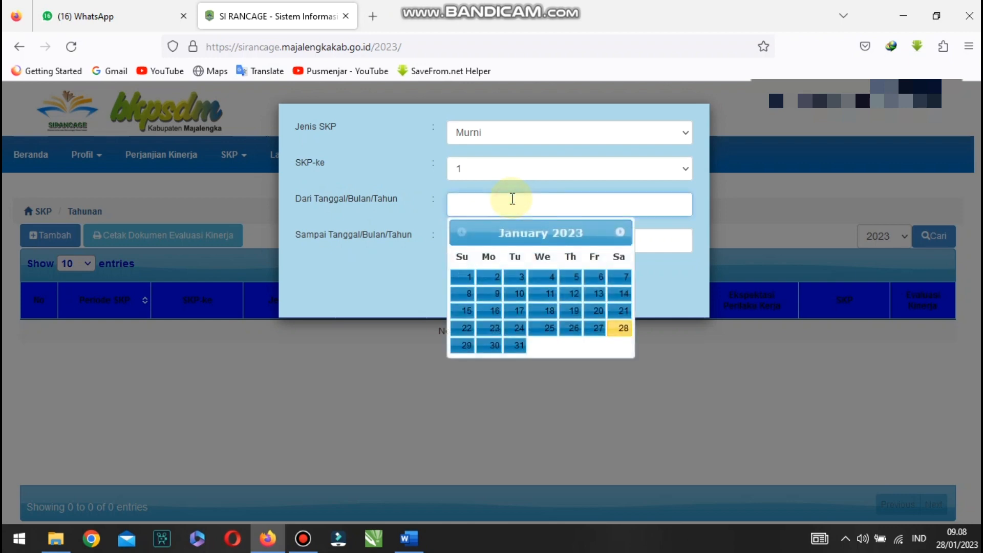
{"action": "left_click", "coordinate": [467, 279]}
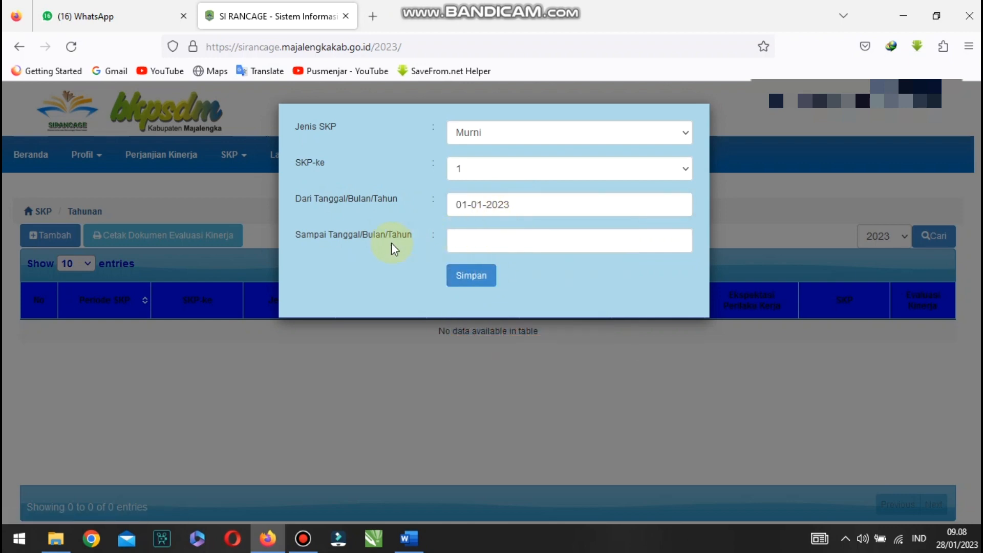
- Set the annual SKP's Sampai Tanggal/Bulan/Tahun to 31-12-2023 and save the entry
{"action": "left_click", "coordinate": [494, 240]}
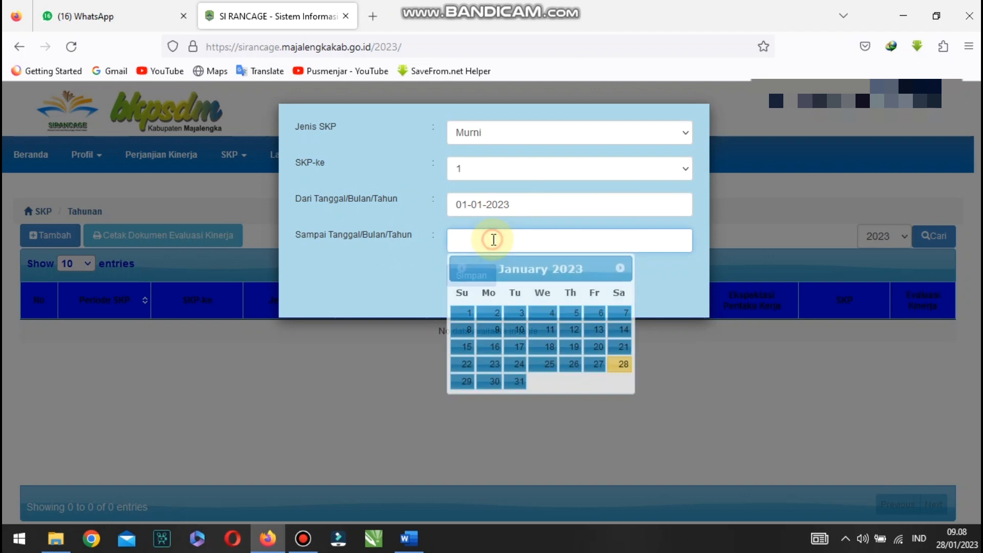
{"action": "left_click", "coordinate": [623, 268]}
{"action": "triple_click", "coordinate": [623, 267]}
{"action": "triple_click", "coordinate": [623, 268]}
{"action": "triple_click", "coordinate": [622, 268]}
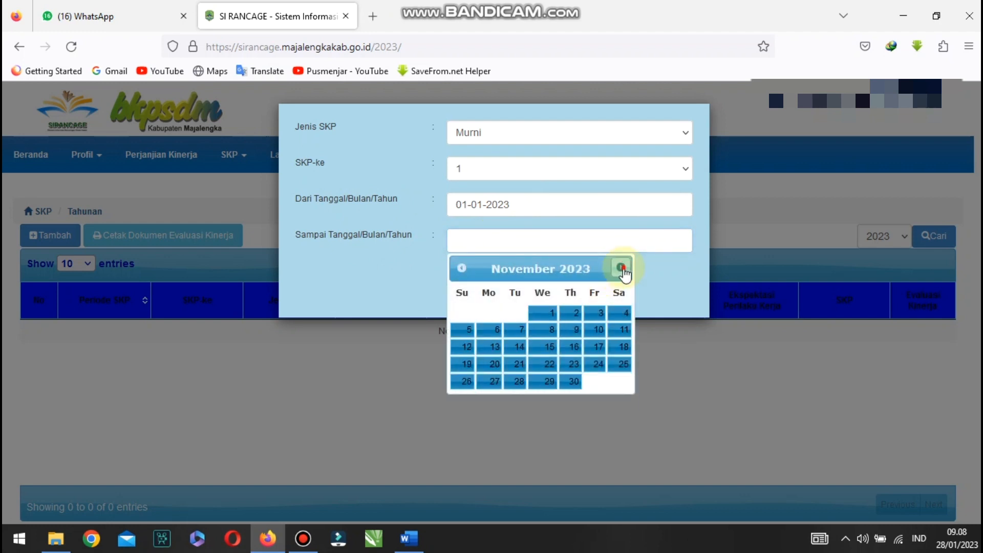
{"action": "left_click", "coordinate": [623, 267]}
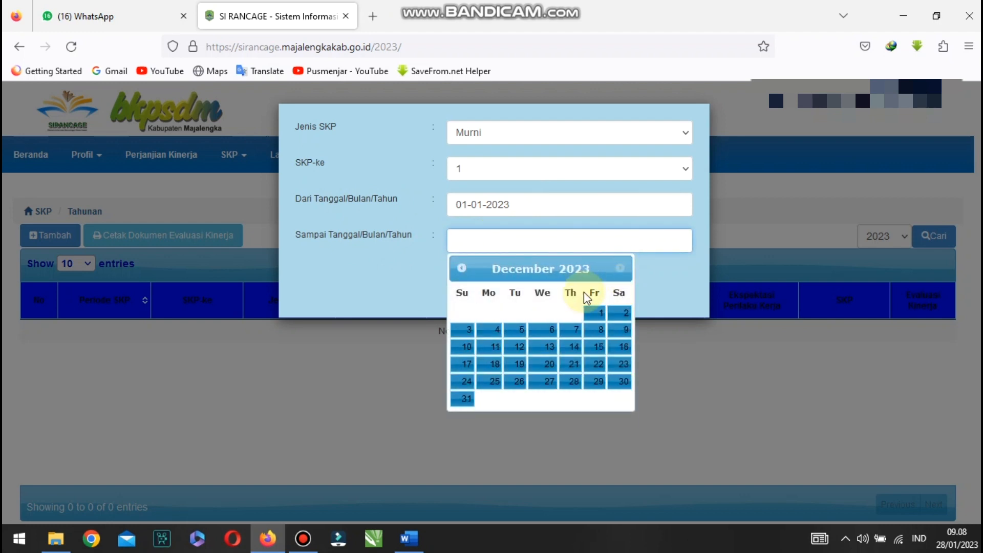
{"action": "left_click", "coordinate": [466, 398]}
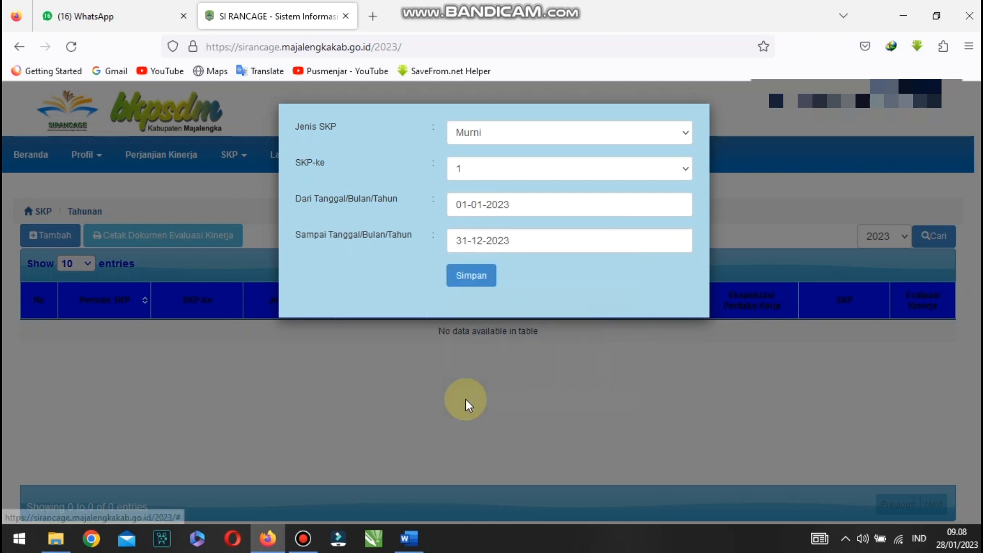
{"action": "left_click", "coordinate": [466, 276]}
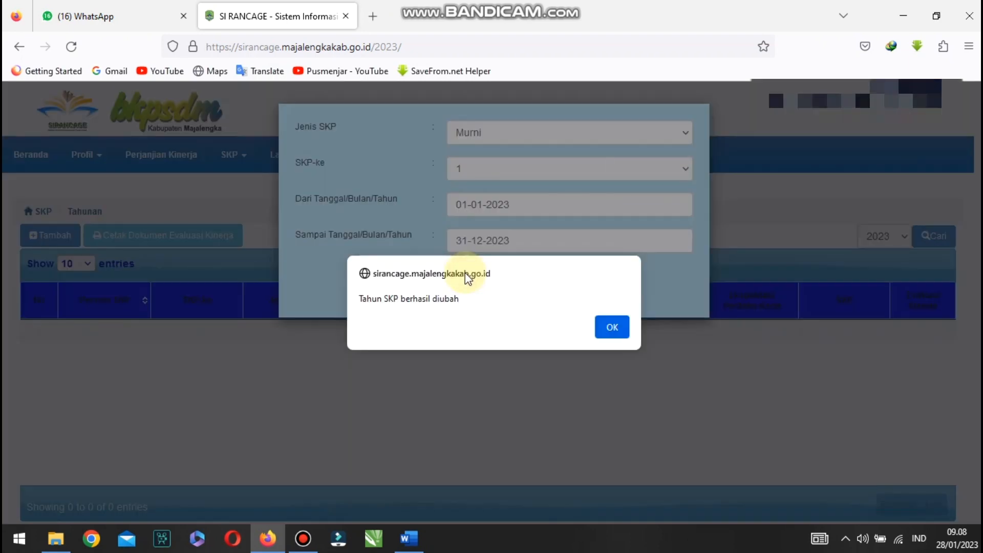
{"action": "left_click", "coordinate": [608, 329]}
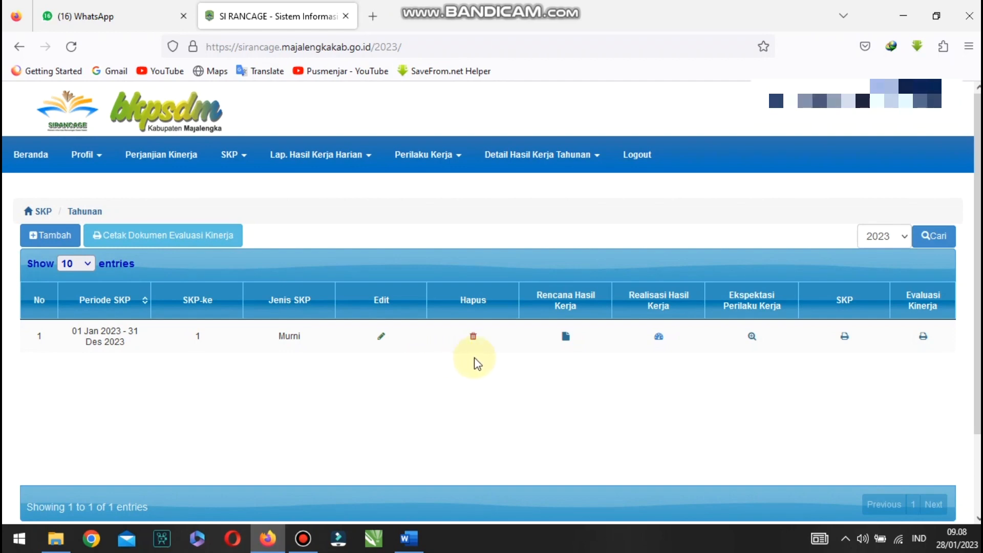
- In the 2023 SKP's Rencana Hasil Kerja, start an entry with the annual plan "Dokumen perangkat pembelajaran disusun sesuai dengan ketentuan yang belaku"
{"action": "left_click", "coordinate": [567, 336]}
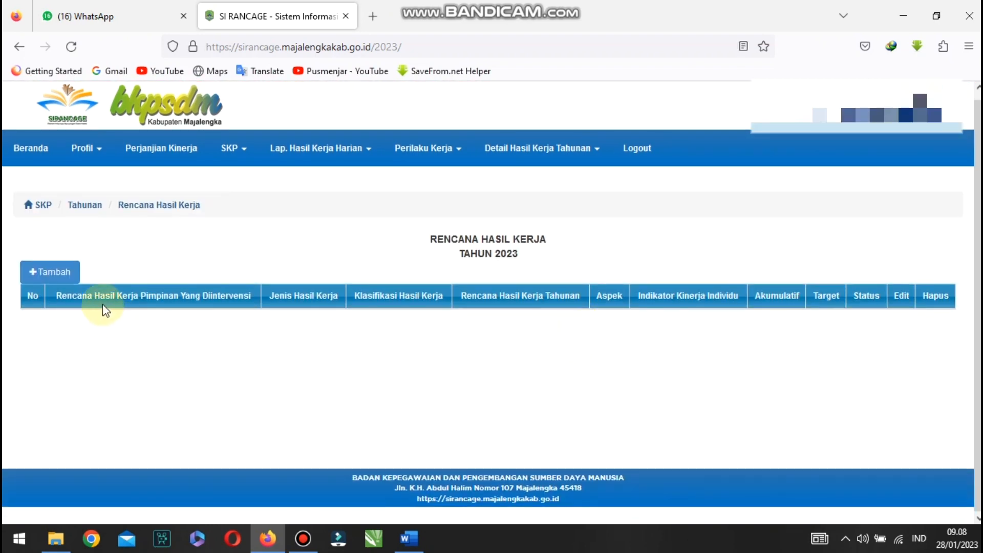
{"action": "left_click", "coordinate": [52, 271]}
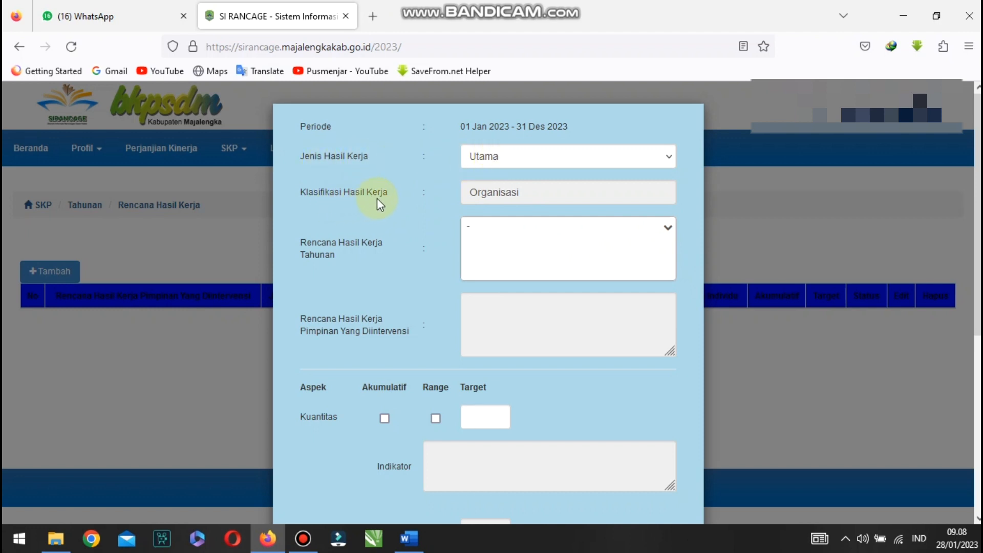
{"action": "left_click", "coordinate": [668, 232]}
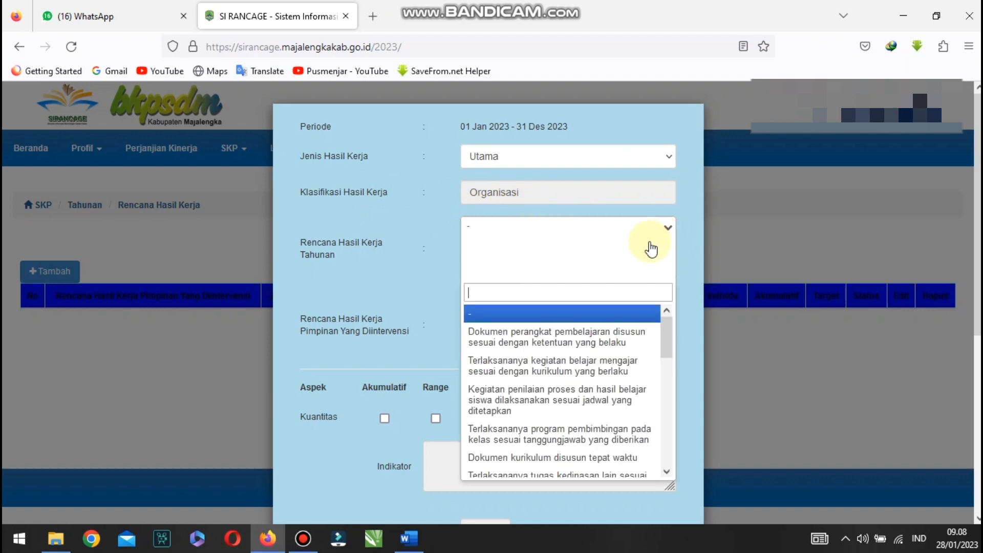
{"action": "left_click", "coordinate": [557, 340]}
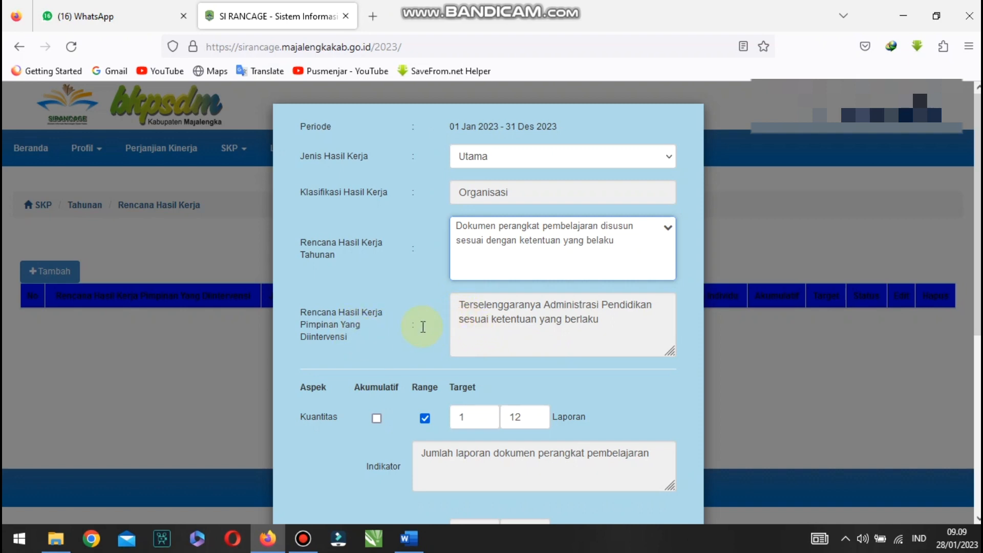
- Turn off Range for the first entry's Kuantitas target, leaving 1 Laporan, and save the entry
{"action": "scroll", "coordinate": [624, 318], "scroll_direction": "down", "scroll_amount": 3}
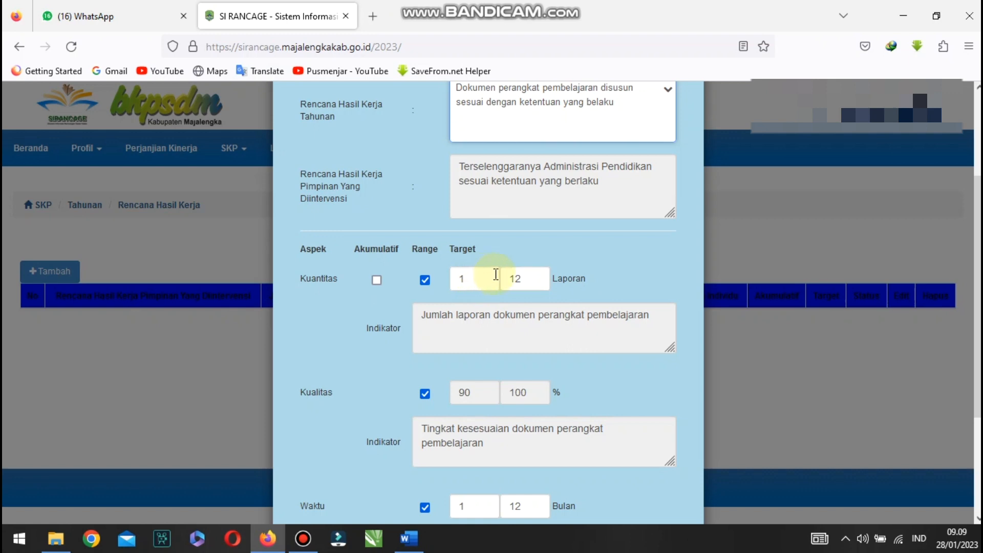
{"action": "left_click", "coordinate": [425, 281]}
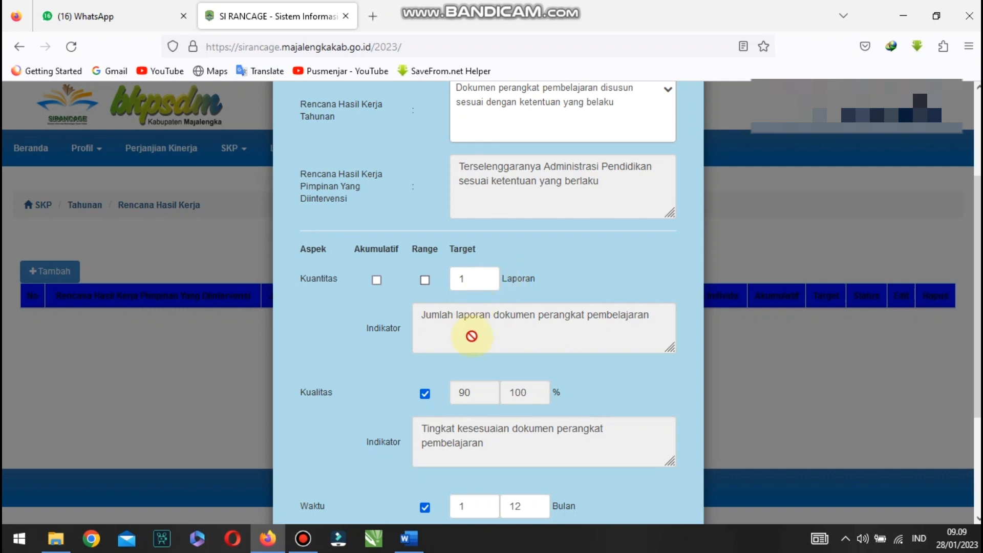
{"action": "scroll", "coordinate": [467, 335], "scroll_direction": "down", "scroll_amount": 3}
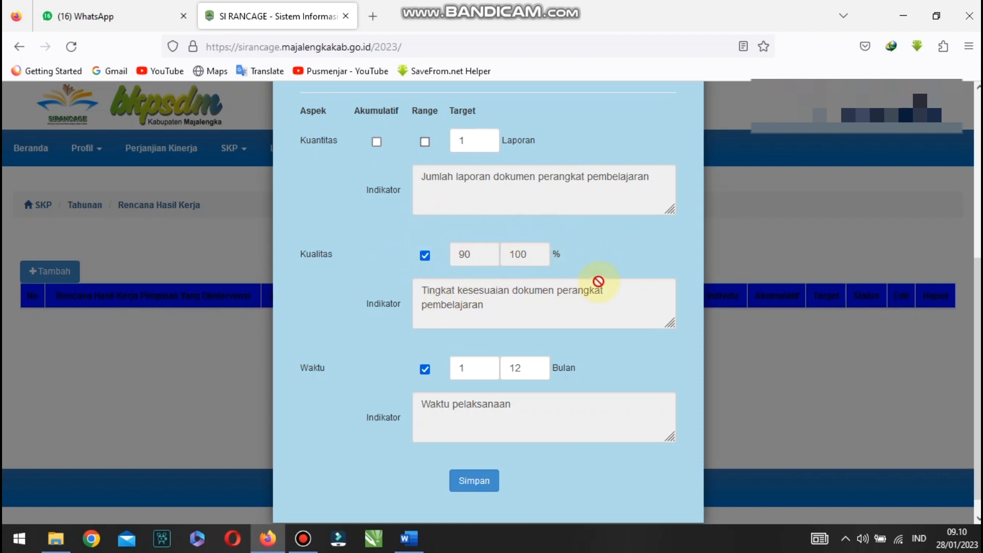
{"action": "scroll", "coordinate": [596, 281], "scroll_direction": "down", "scroll_amount": 1}
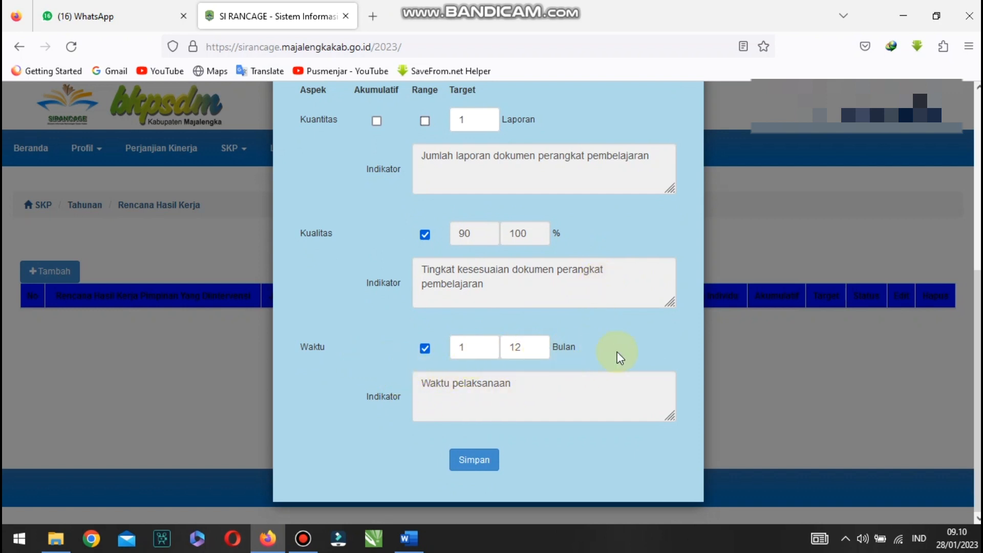
{"action": "left_click", "coordinate": [481, 461]}
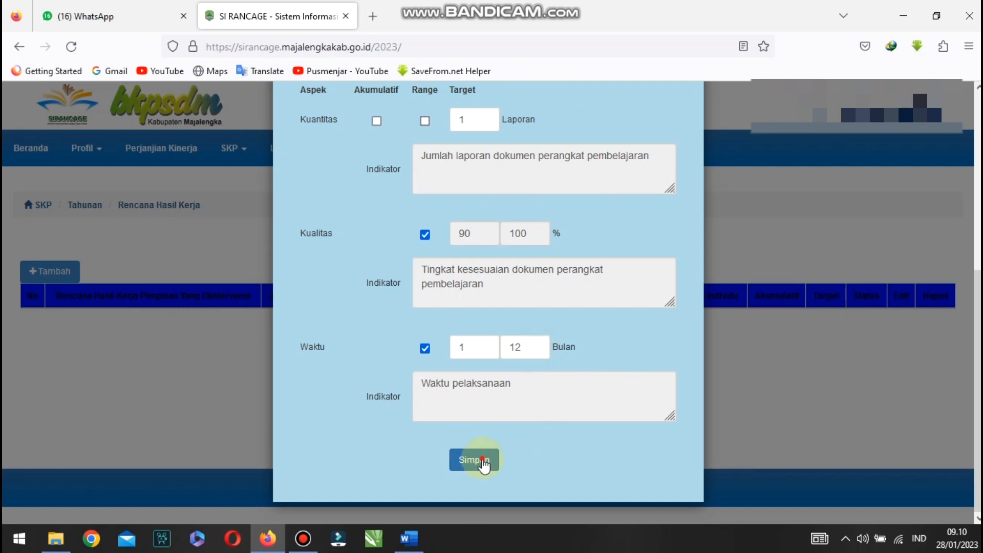
{"action": "left_click", "coordinate": [613, 328]}
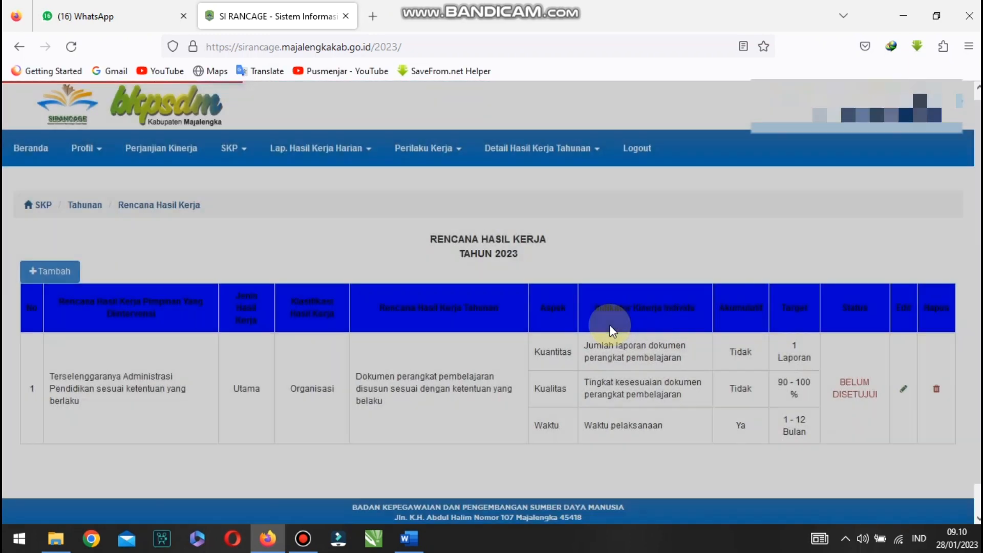
- Start a second Rencana Hasil Kerja entry with the annual plan "Terlaksananya kegiatan belajar mengajar sesuai dengan kurikulum yang berlaku"
{"action": "scroll", "coordinate": [612, 331], "scroll_direction": "down", "scroll_amount": 1}
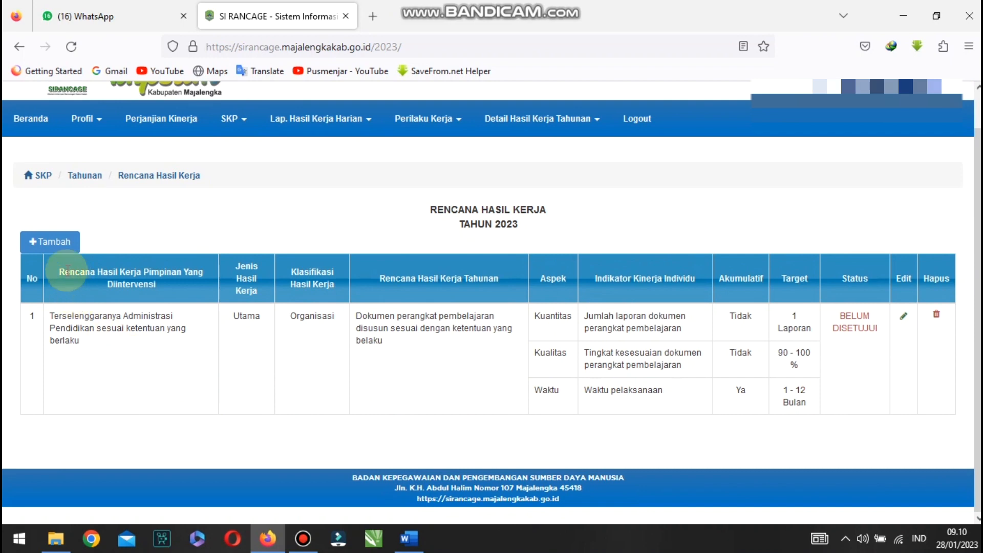
{"action": "left_click", "coordinate": [56, 242]}
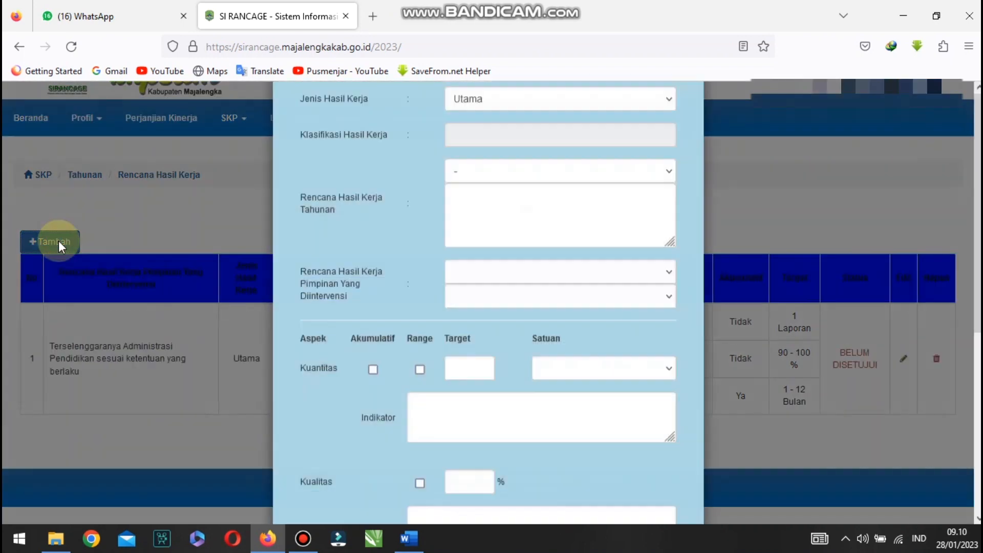
{"action": "left_click", "coordinate": [552, 239]}
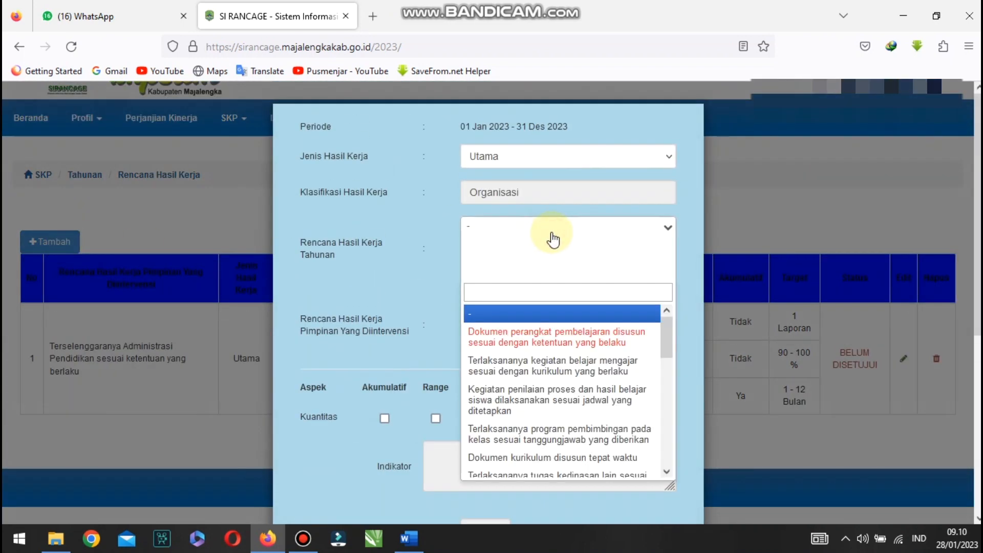
{"action": "left_click", "coordinate": [558, 370]}
- Turn off Range for the second entry's Kuantitas target, leaving 1 Laporan, and save the entry
{"action": "scroll", "coordinate": [634, 338], "scroll_direction": "down", "scroll_amount": 3}
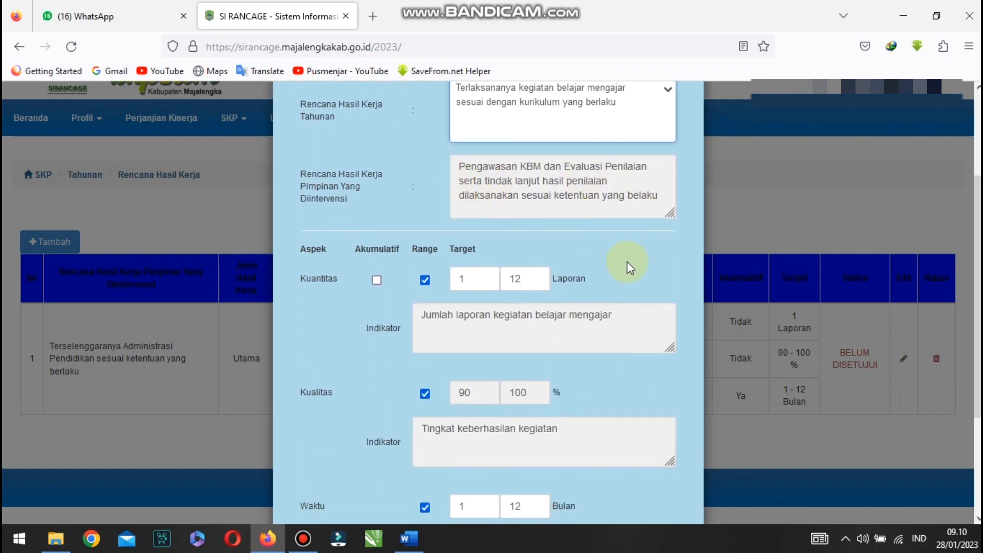
{"action": "scroll", "coordinate": [627, 263], "scroll_direction": "down", "scroll_amount": 3}
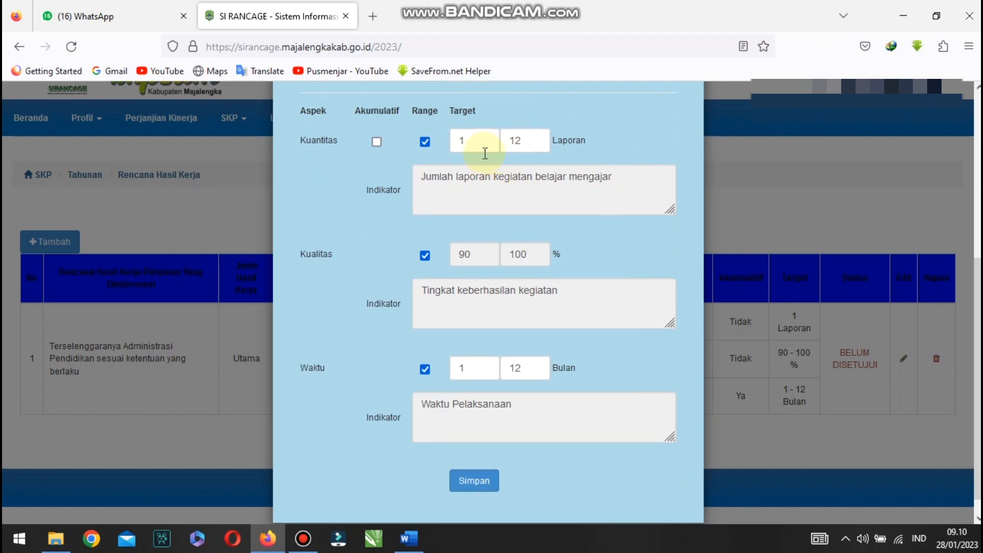
{"action": "left_click", "coordinate": [425, 144]}
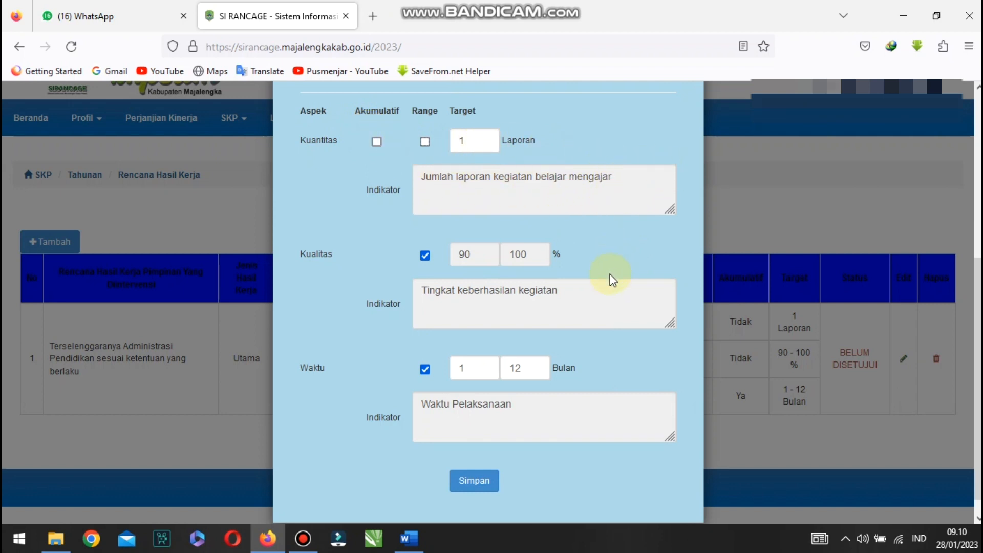
{"action": "scroll", "coordinate": [603, 317], "scroll_direction": "down", "scroll_amount": 1}
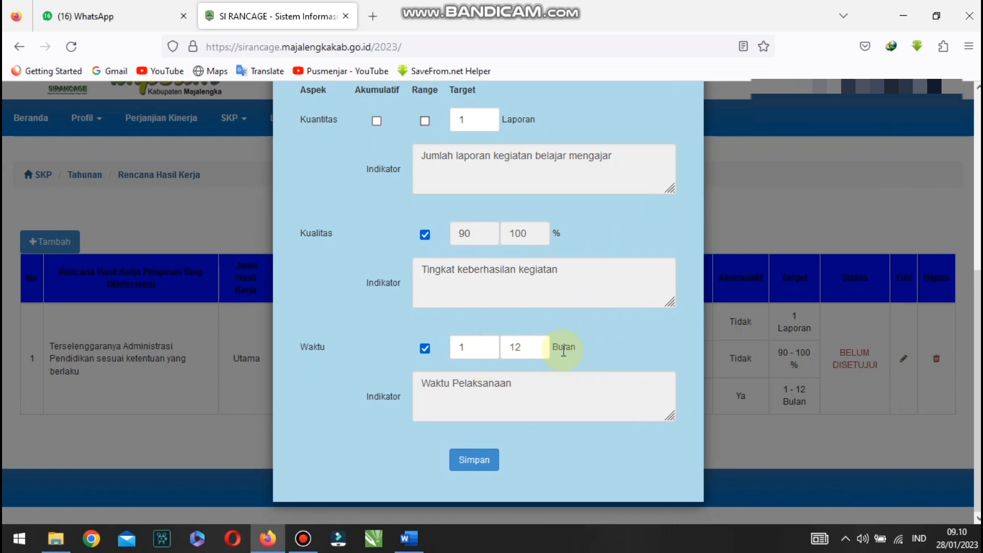
{"action": "left_click", "coordinate": [478, 462]}
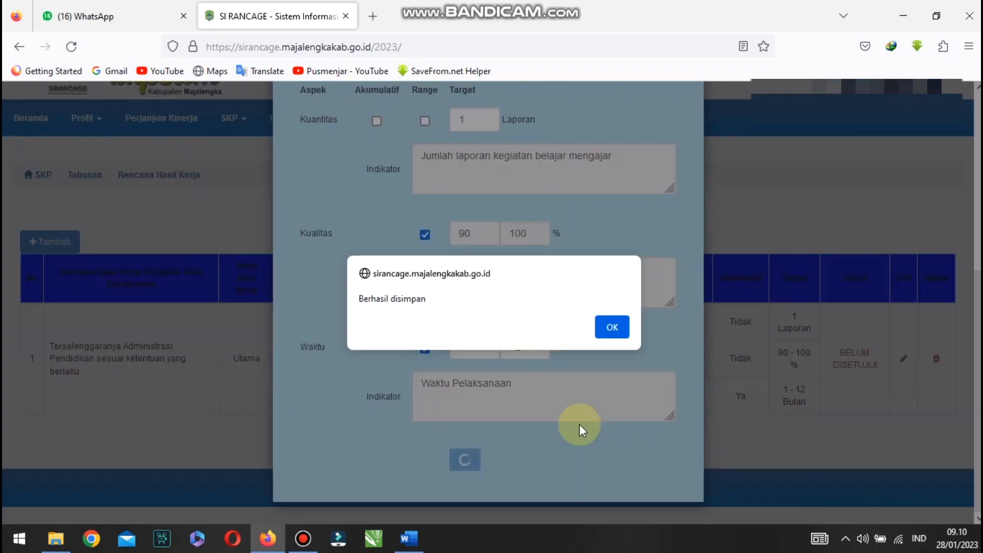
{"action": "key", "text": "Return"}
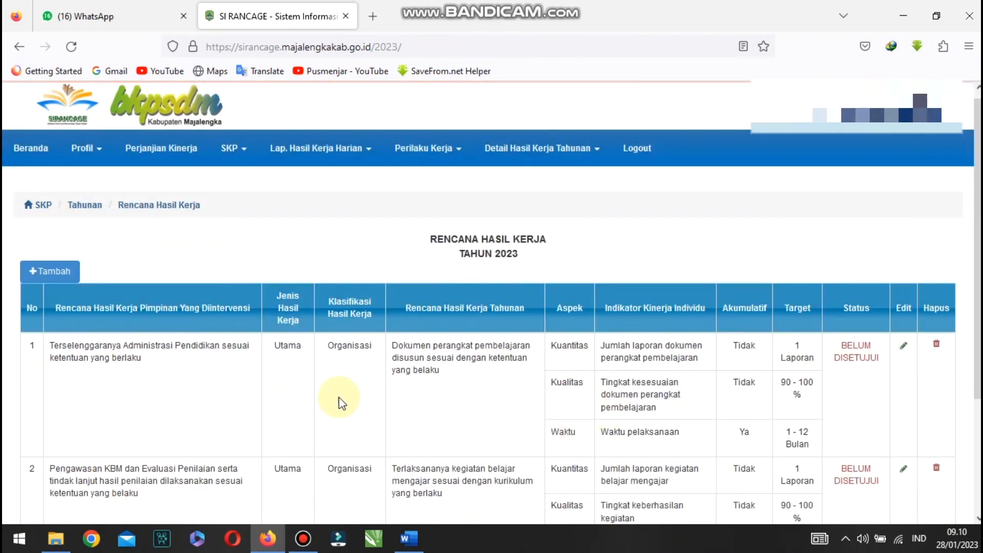
- Start a third entry with the annual plan "Kegiatan penilaian proses dan hasil belajar siswa dilaksanakan sesuai jadwal yang ditetapkan"
{"action": "left_click", "coordinate": [55, 271]}
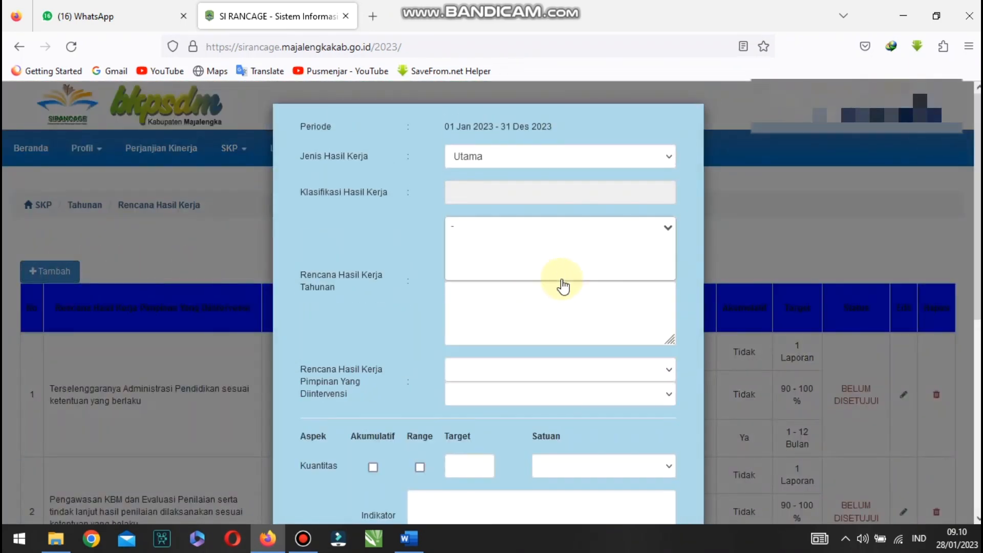
{"action": "left_click", "coordinate": [508, 235]}
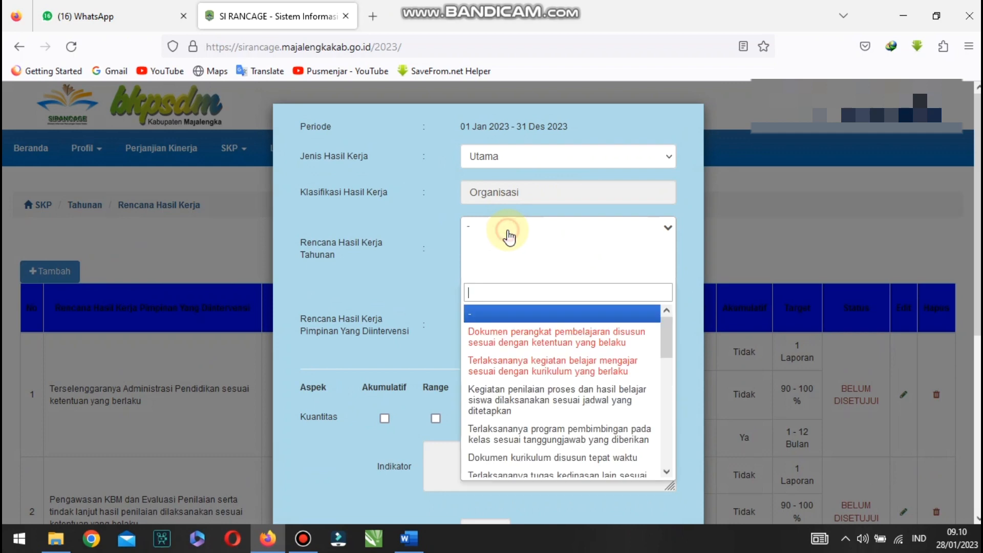
{"action": "left_click", "coordinate": [548, 404]}
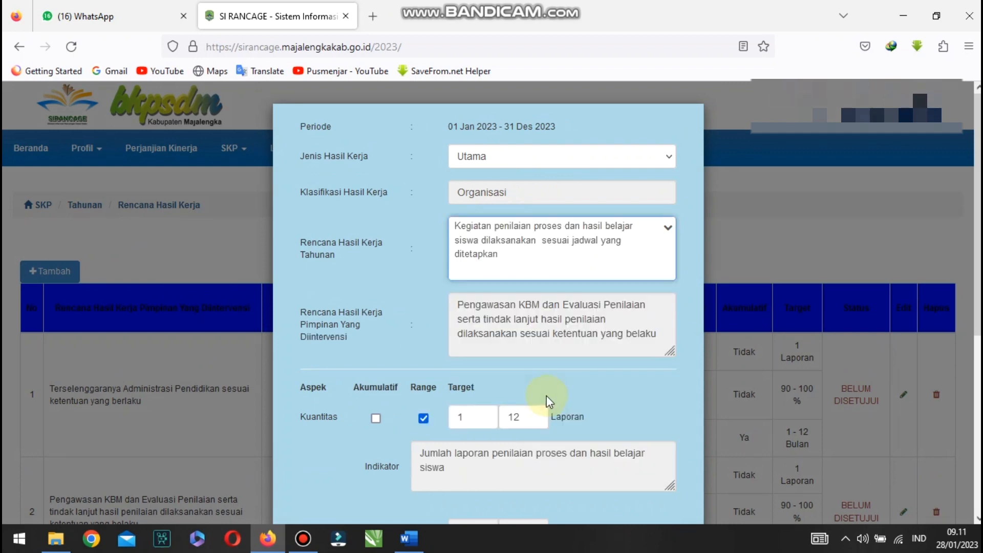
- Set the upper limit of the third entry's Kuantitas target to 2 Laporan and mark it as Akumulatif
{"action": "scroll", "coordinate": [636, 305], "scroll_direction": "down", "scroll_amount": 3}
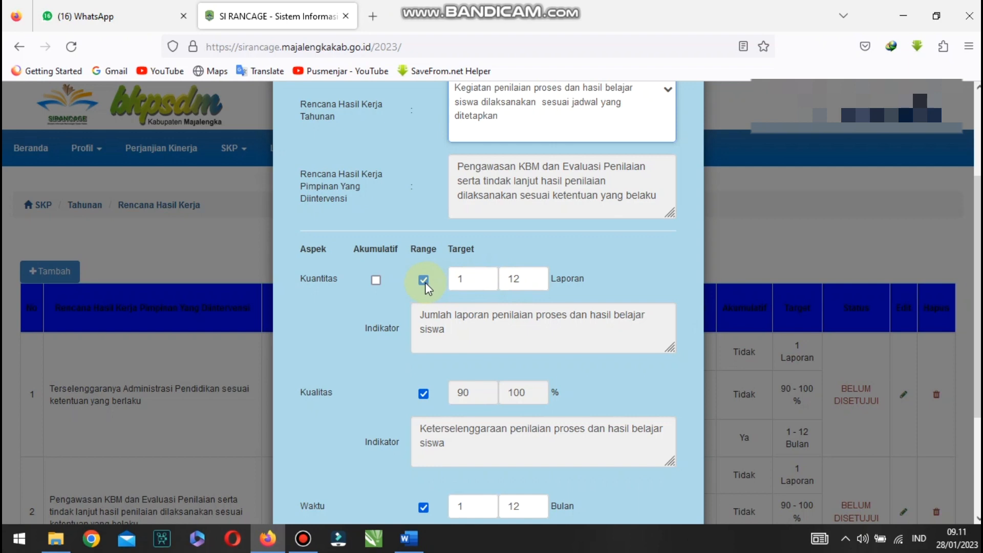
{"action": "left_click", "coordinate": [514, 281]}
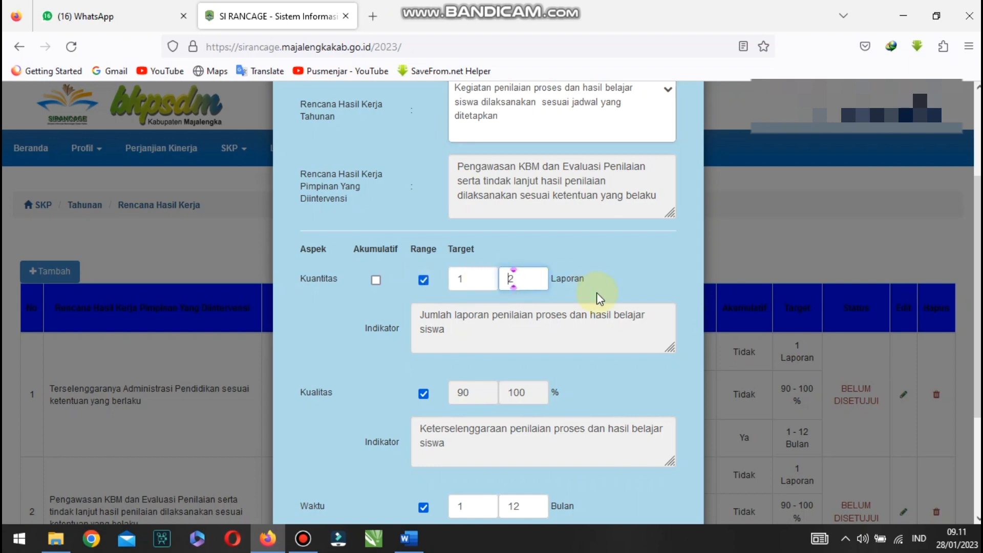
{"action": "key", "text": "BackSpace"}
{"action": "left_click", "coordinate": [531, 278]}
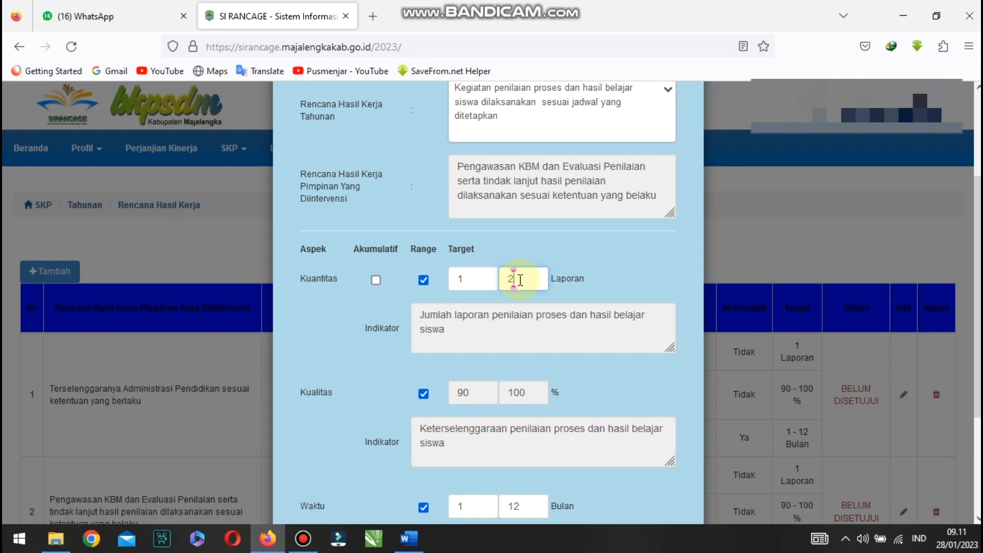
{"action": "left_click", "coordinate": [377, 281]}
- Set the upper limit of the third entry's Waktu target to 2 Bulan
{"action": "scroll", "coordinate": [497, 348], "scroll_direction": "down", "scroll_amount": 3}
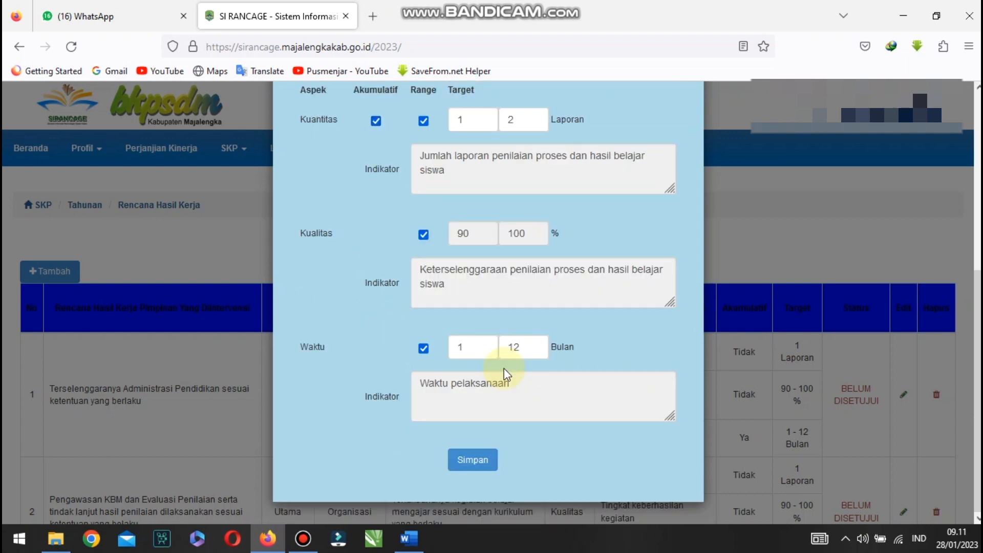
{"action": "left_click", "coordinate": [516, 347]}
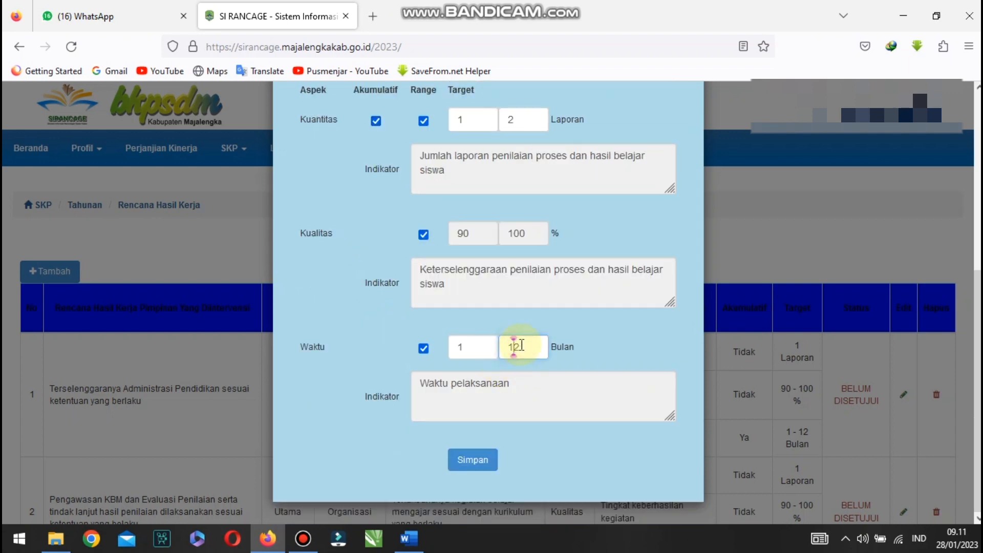
{"action": "key", "text": "BackSpace"}
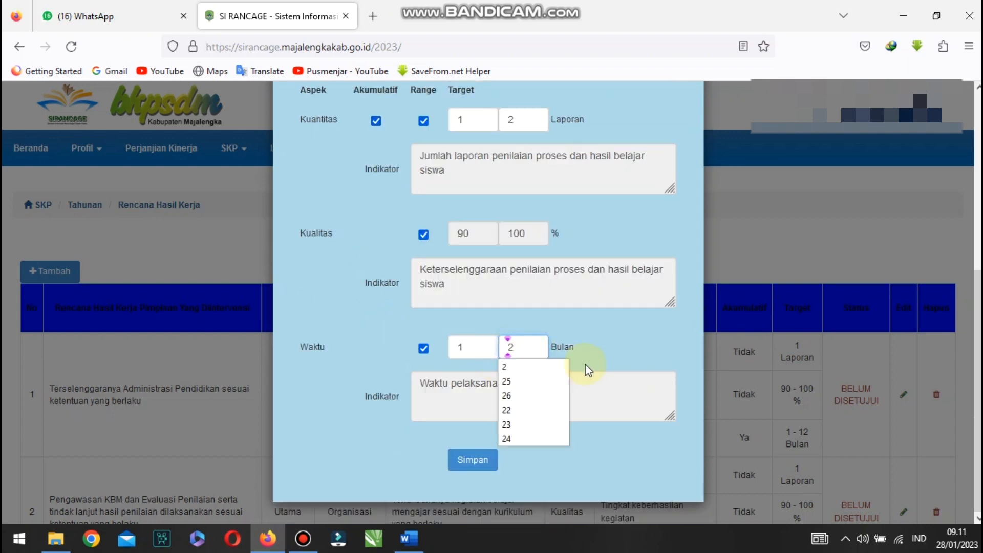
{"action": "left_click", "coordinate": [523, 346]}
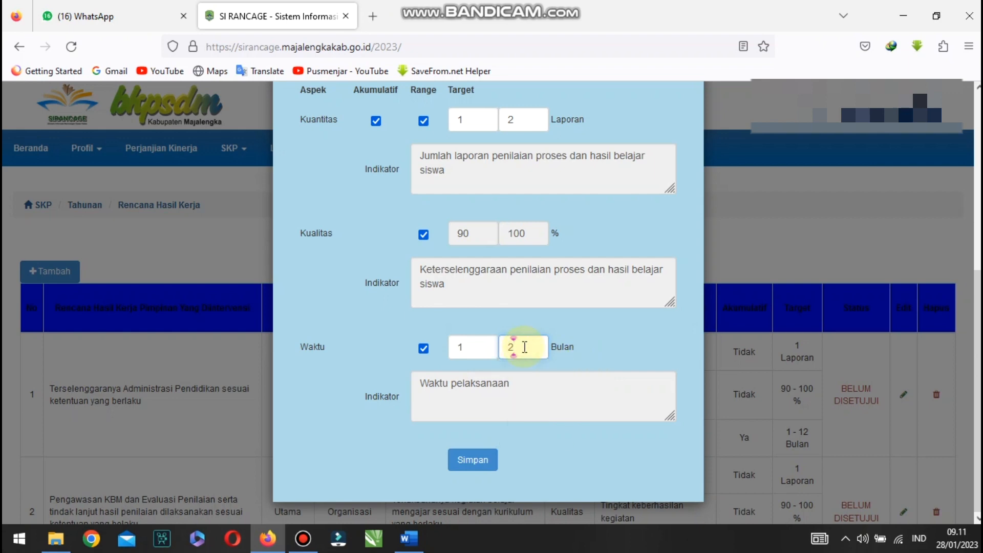
- Save the third entry and start a fourth with the annual plan "Terlaksananya program pembimbingan pada kelas sesuai tanggungjawab yang diberikan"
{"action": "left_click", "coordinate": [486, 463]}
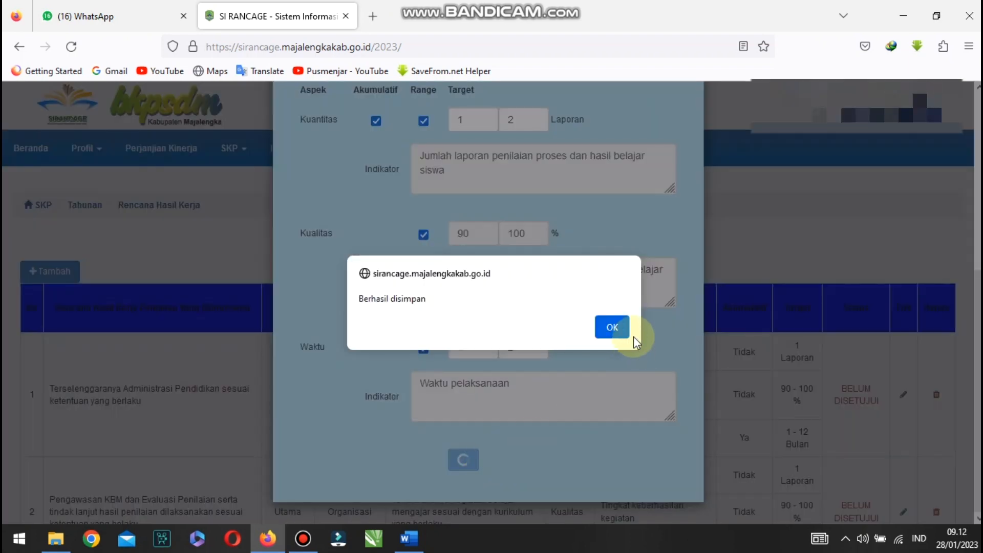
{"action": "left_click", "coordinate": [613, 326]}
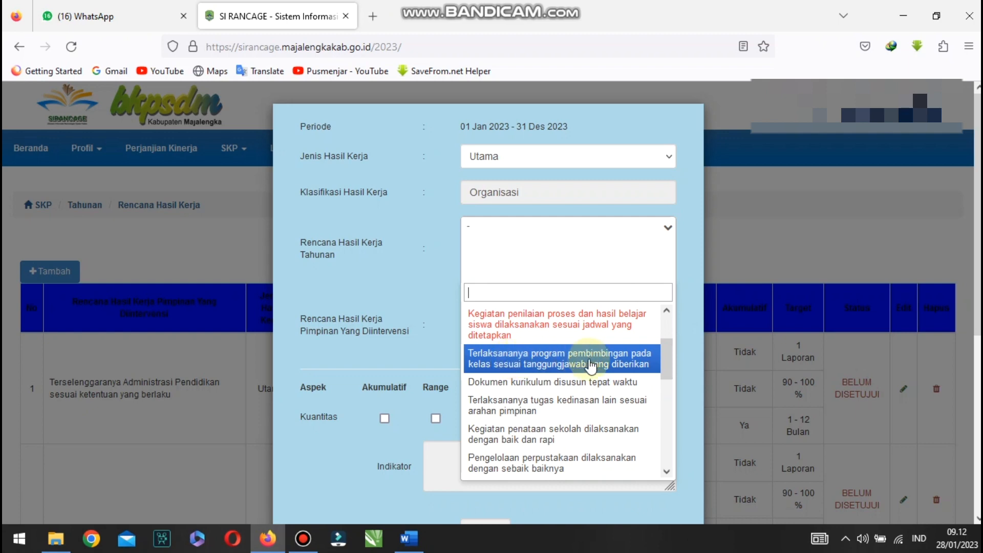
{"action": "left_click", "coordinate": [570, 365]}
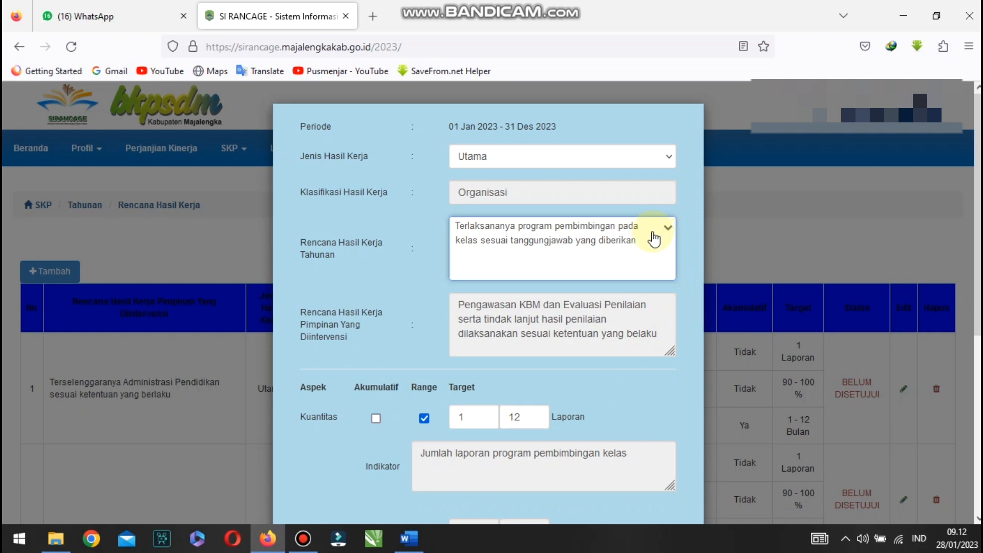
- Turn off Range for the fourth entry's Kuantitas target, leaving 1 Laporan, and save the entry
{"action": "scroll", "coordinate": [584, 319], "scroll_direction": "down", "scroll_amount": 3}
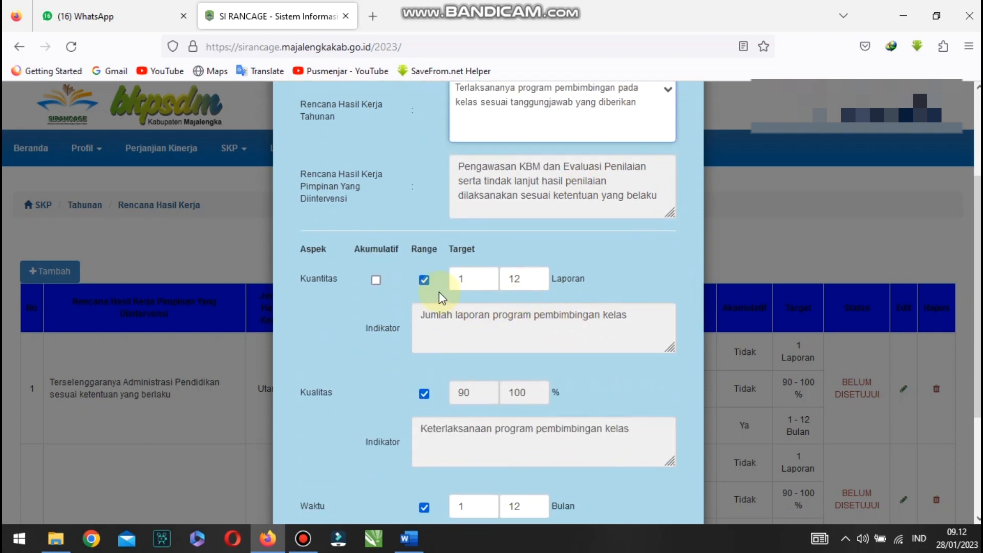
{"action": "left_click", "coordinate": [463, 277]}
{"action": "left_click", "coordinate": [529, 282]}
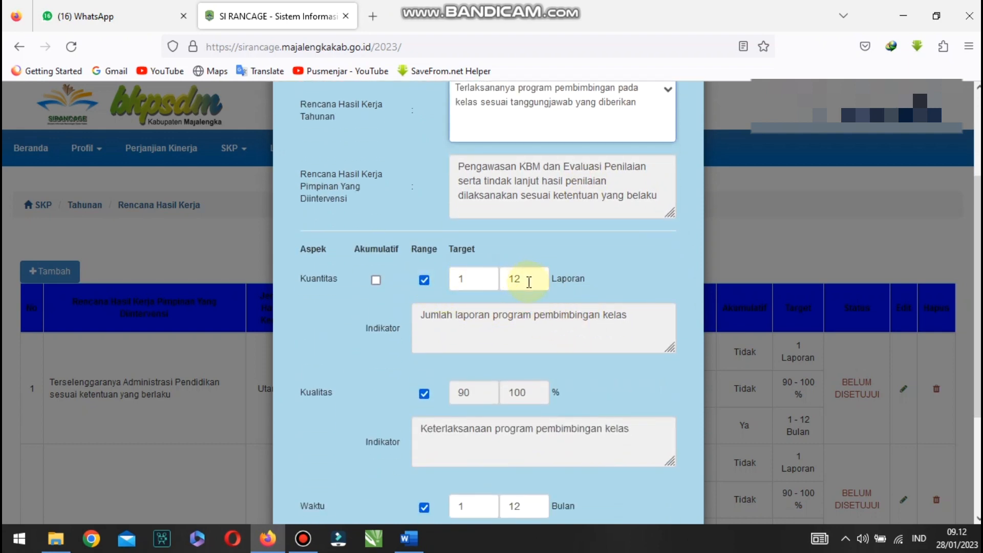
{"action": "left_click", "coordinate": [425, 281]}
{"action": "scroll", "coordinate": [505, 285], "scroll_direction": "down", "scroll_amount": 3}
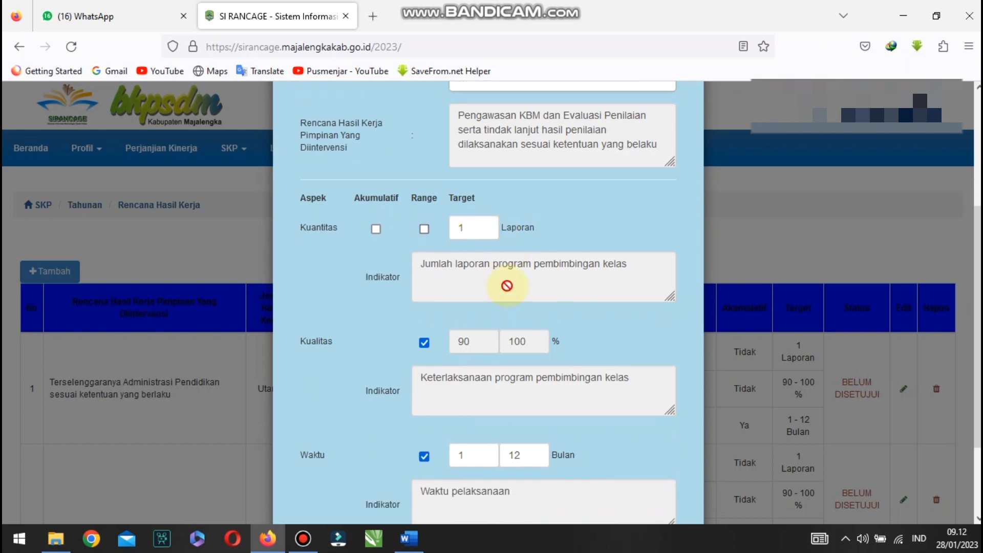
{"action": "scroll", "coordinate": [469, 354], "scroll_direction": "down", "scroll_amount": 1}
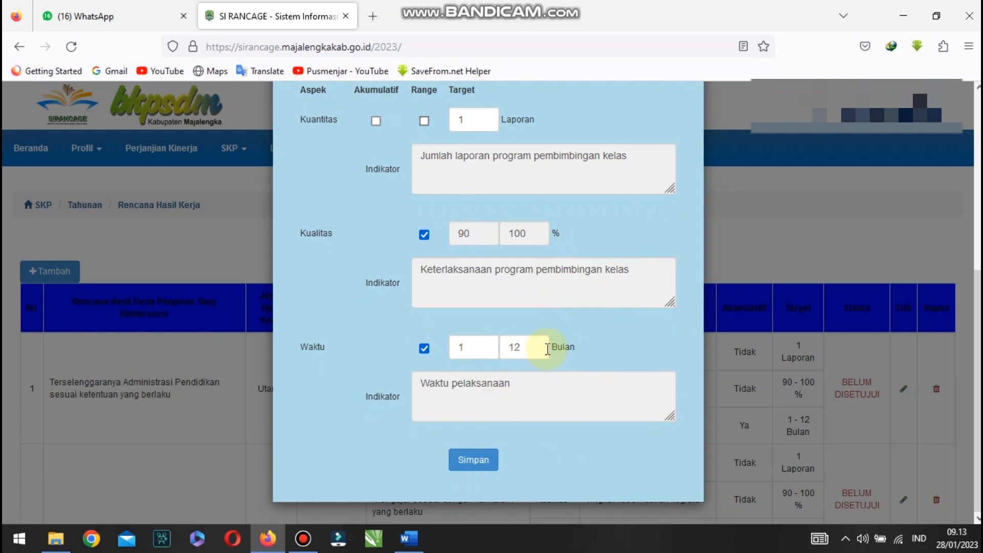
{"action": "left_click", "coordinate": [478, 461]}
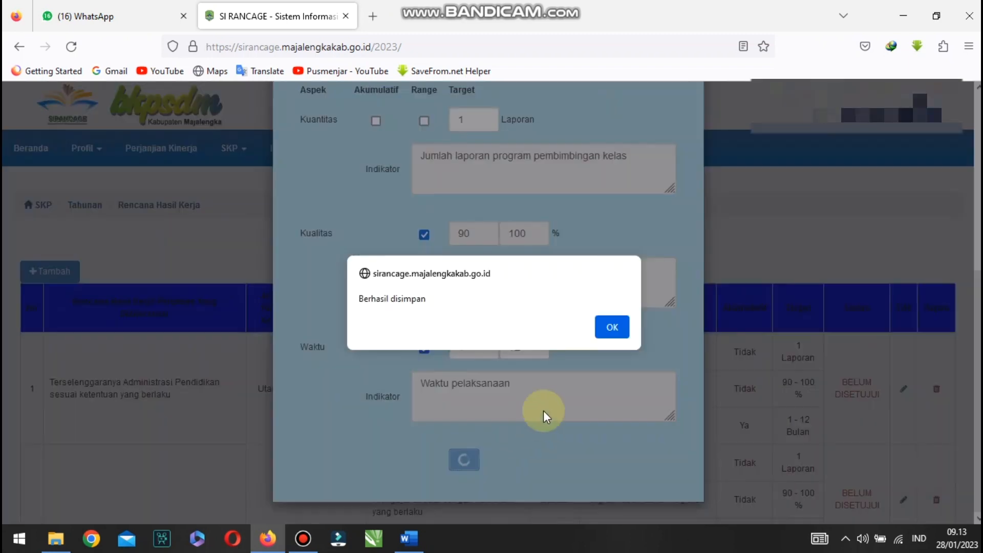
{"action": "left_click", "coordinate": [612, 329]}
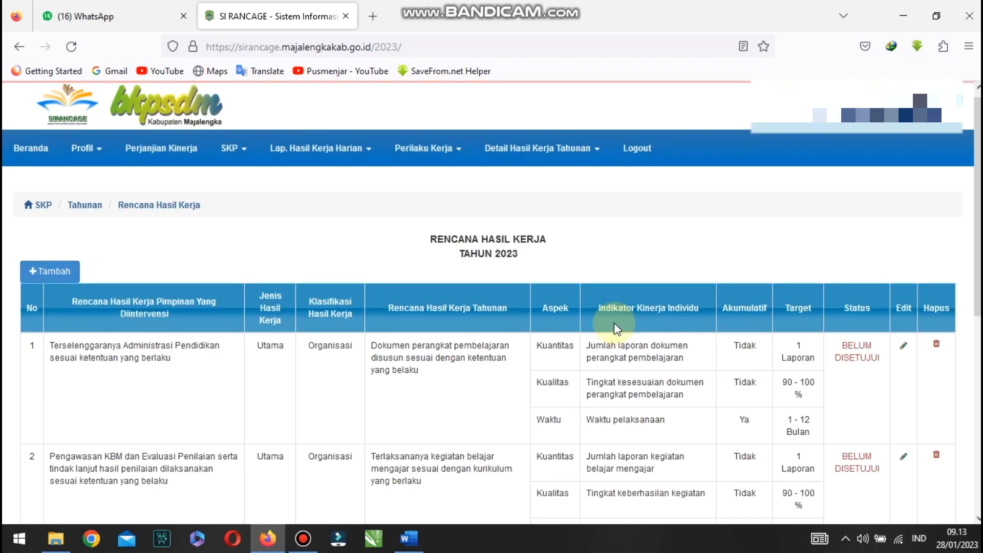
- Start a fifth entry with the annual plan "Terlaksananya tugas kedinasan lain sesuai arahan pimpinan"
{"action": "left_click", "coordinate": [73, 270]}
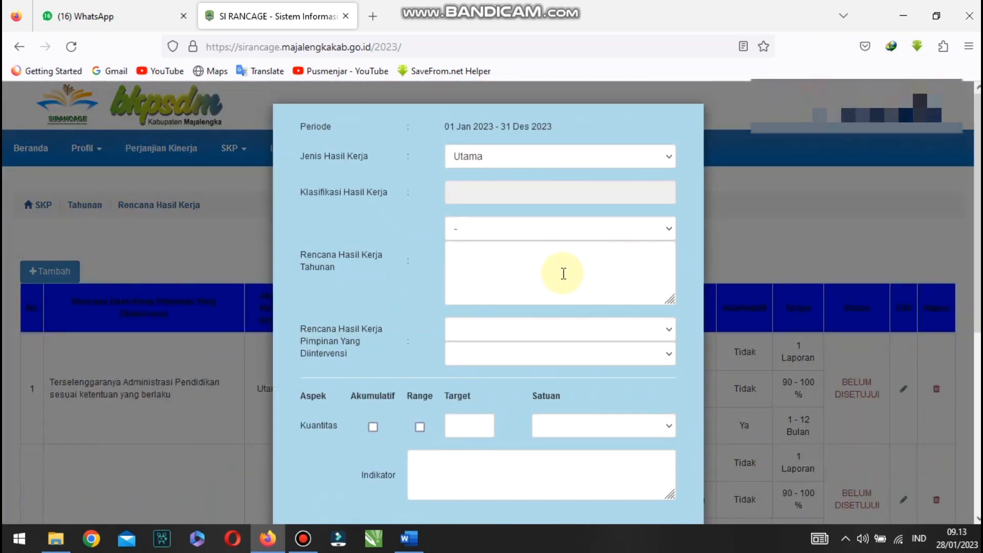
{"action": "left_click", "coordinate": [623, 246]}
{"action": "scroll", "coordinate": [624, 246], "scroll_direction": "down", "scroll_amount": 5}
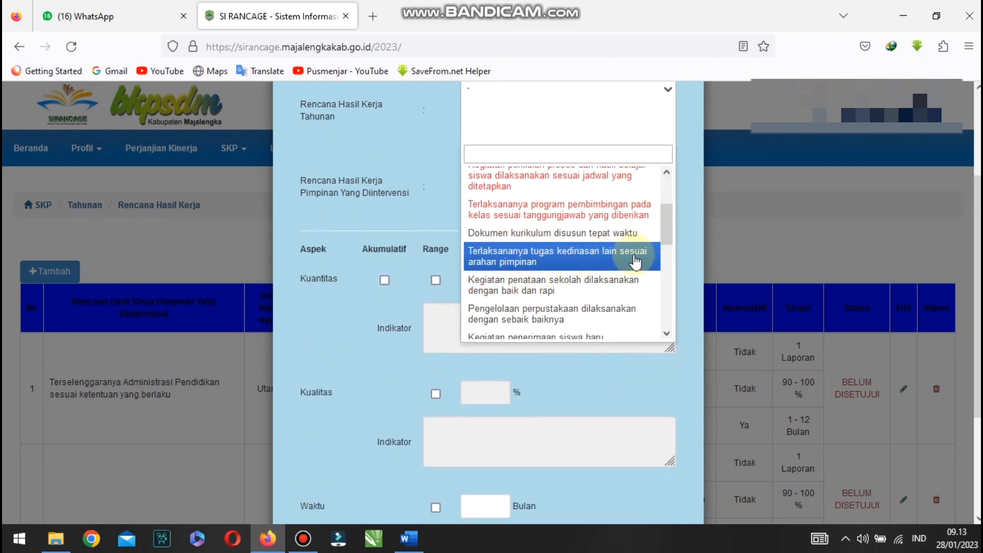
{"action": "left_click", "coordinate": [533, 261]}
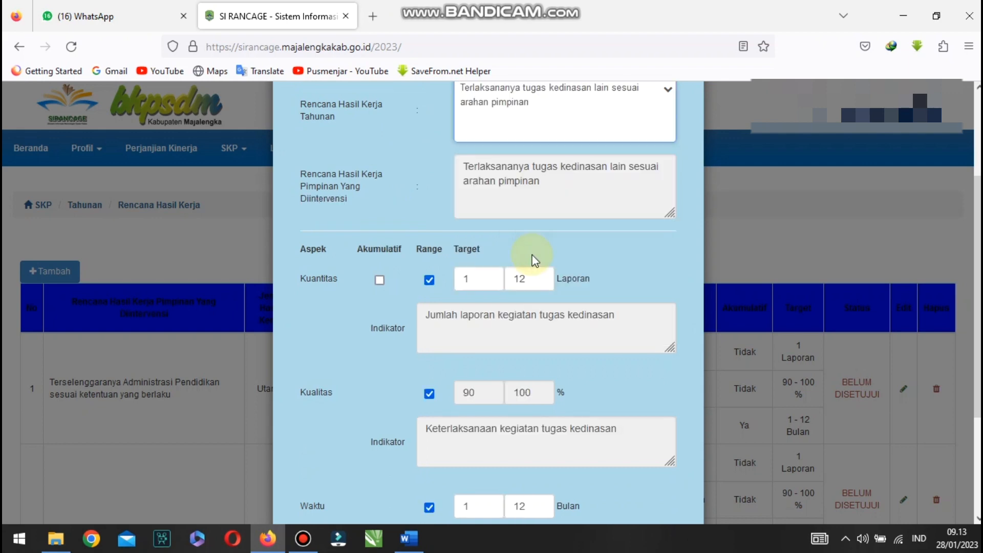
- Switch to the Word document "Tabel Urtug Jafung SKP" and examine the out-of-school activities listed in row 6 for "tugas kedinasan lain"
{"action": "left_click", "coordinate": [409, 538]}
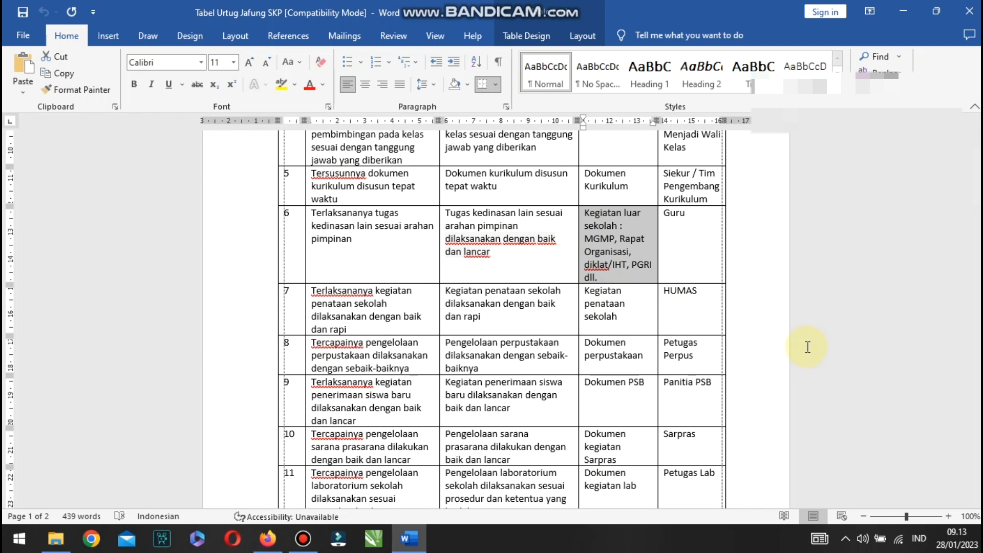
{"action": "left_click", "coordinate": [617, 251]}
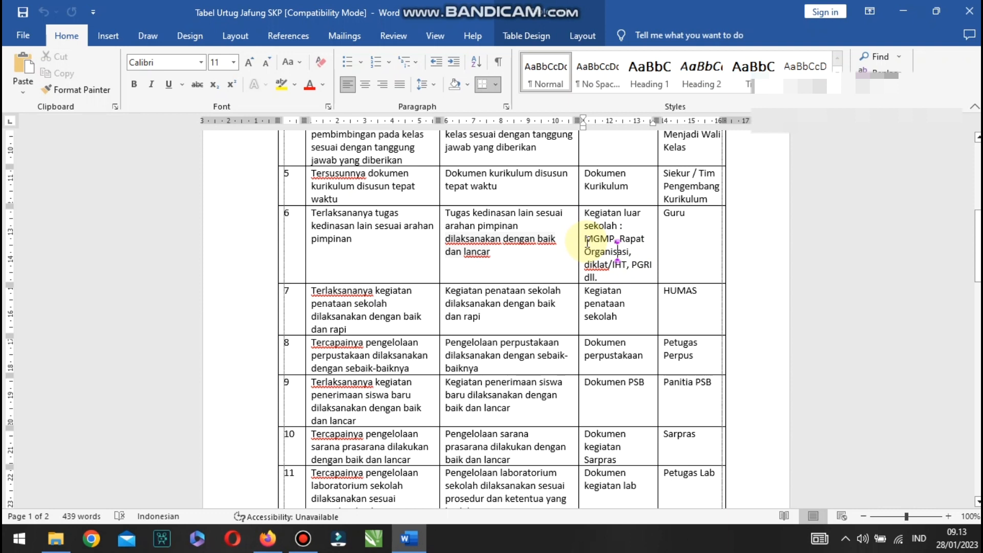
{"action": "left_click_drag", "start_coordinate": [587, 241], "coordinate": [620, 241]}
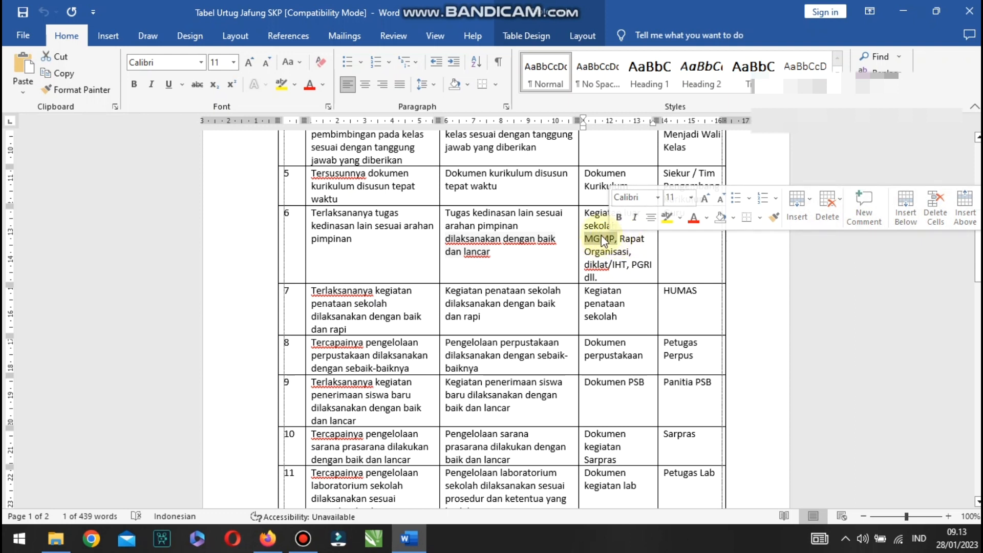
{"action": "left_click_drag", "start_coordinate": [625, 235], "coordinate": [643, 245]}
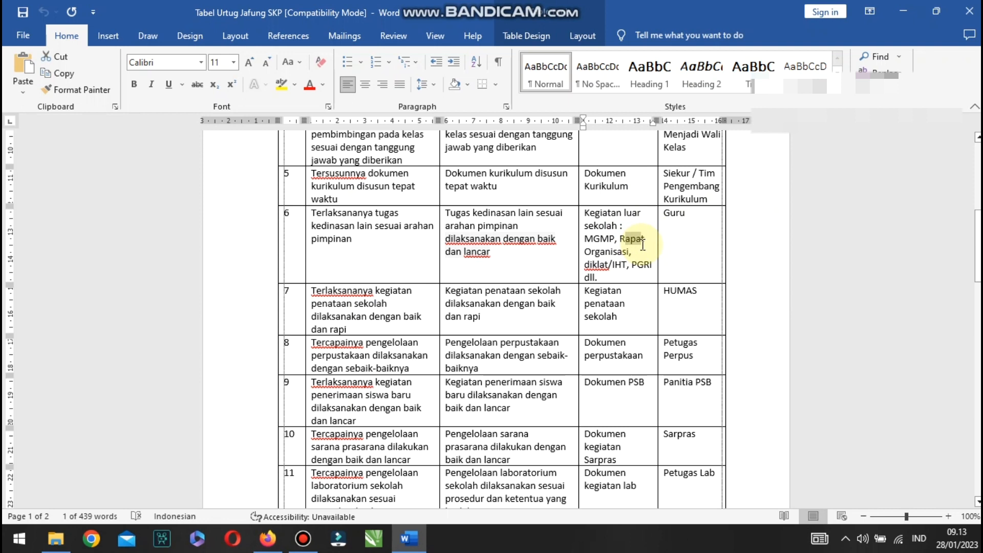
{"action": "left_click", "coordinate": [586, 251]}
{"action": "left_click_drag", "start_coordinate": [587, 251], "coordinate": [631, 252]}
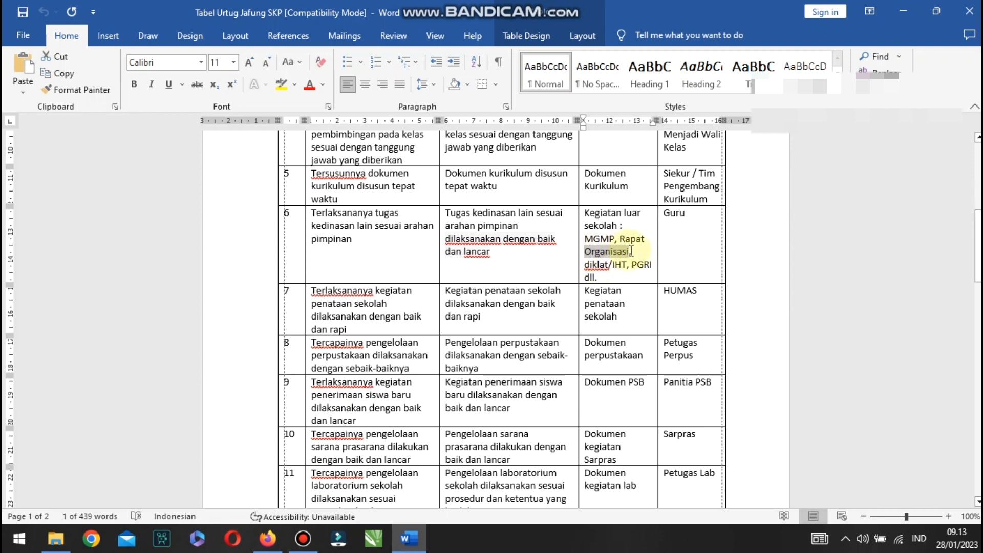
{"action": "left_click", "coordinate": [635, 251]}
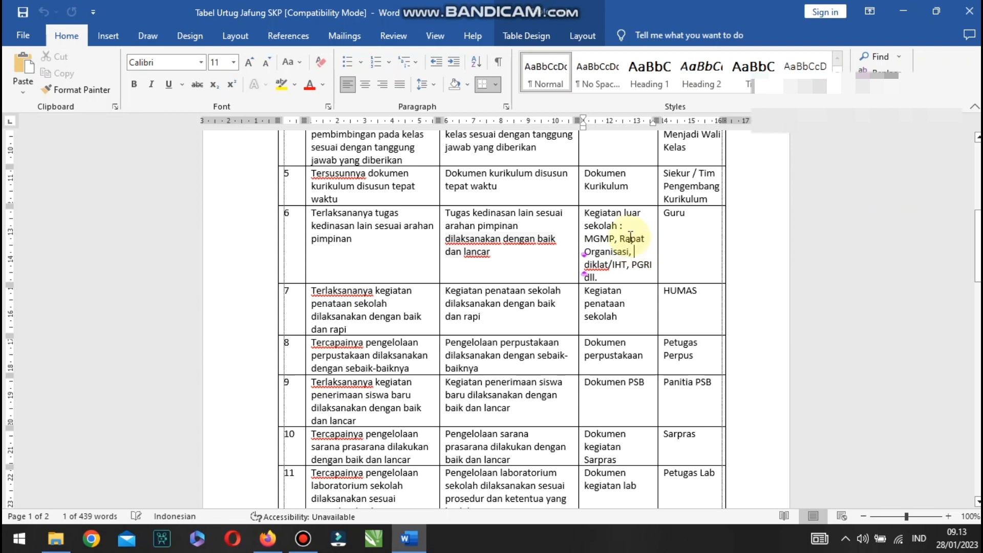
{"action": "left_click", "coordinate": [617, 239]}
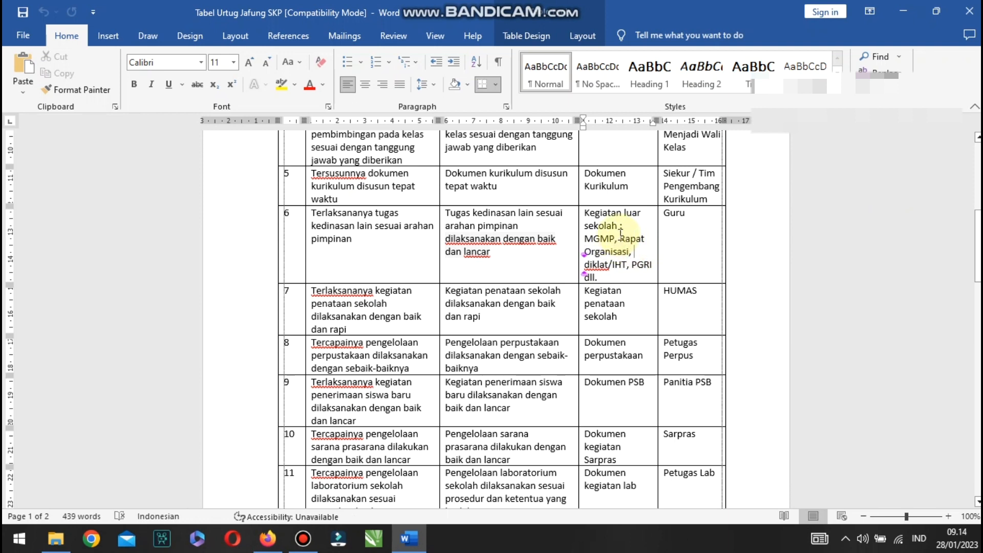
{"action": "type", "text": ","}
{"action": "left_click_drag", "start_coordinate": [620, 238], "coordinate": [635, 252]}
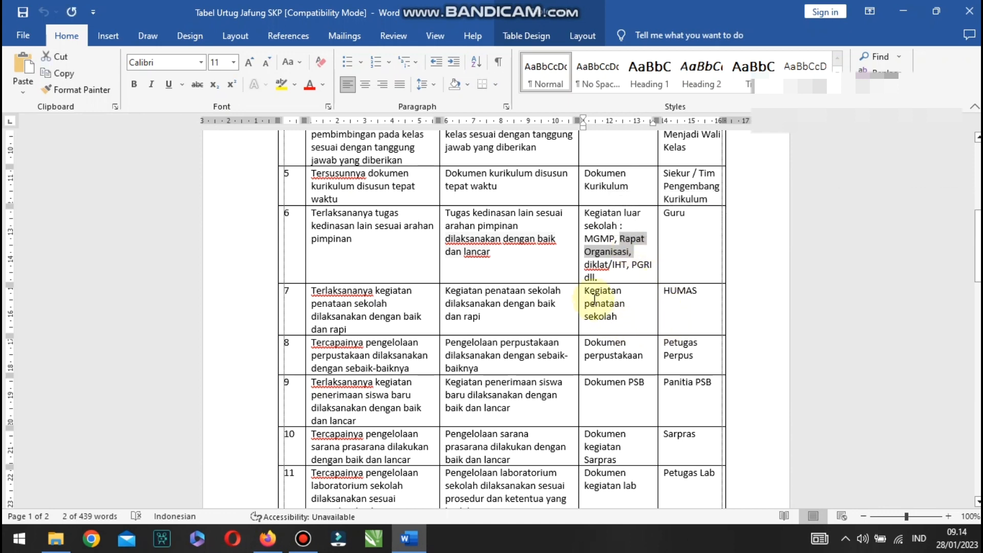
{"action": "triple_click", "coordinate": [589, 253]}
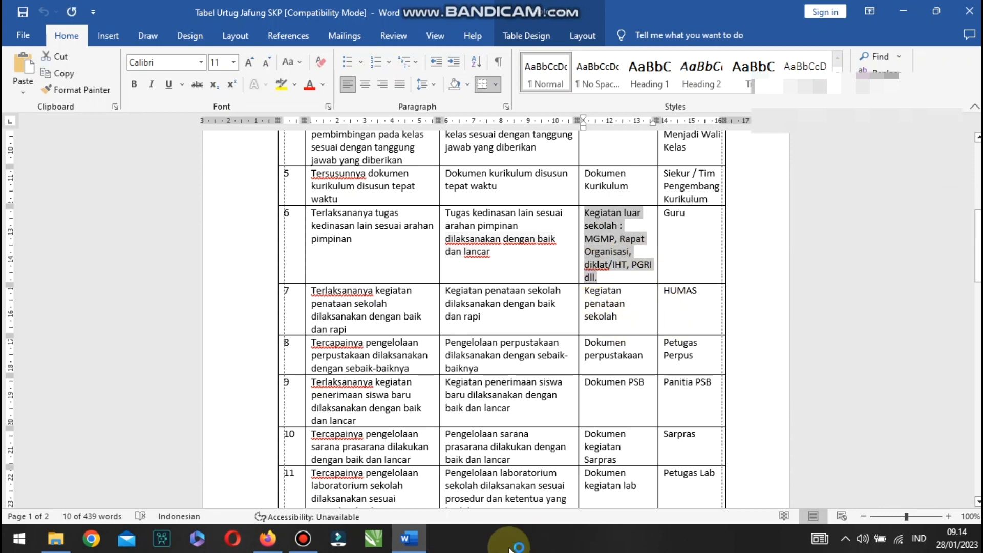
- Return to SI RANCAGE in Firefox, turn off Range for the fifth entry's Kuantitas target, leaving 1 Laporan, and save the entry
{"action": "left_click", "coordinate": [267, 538]}
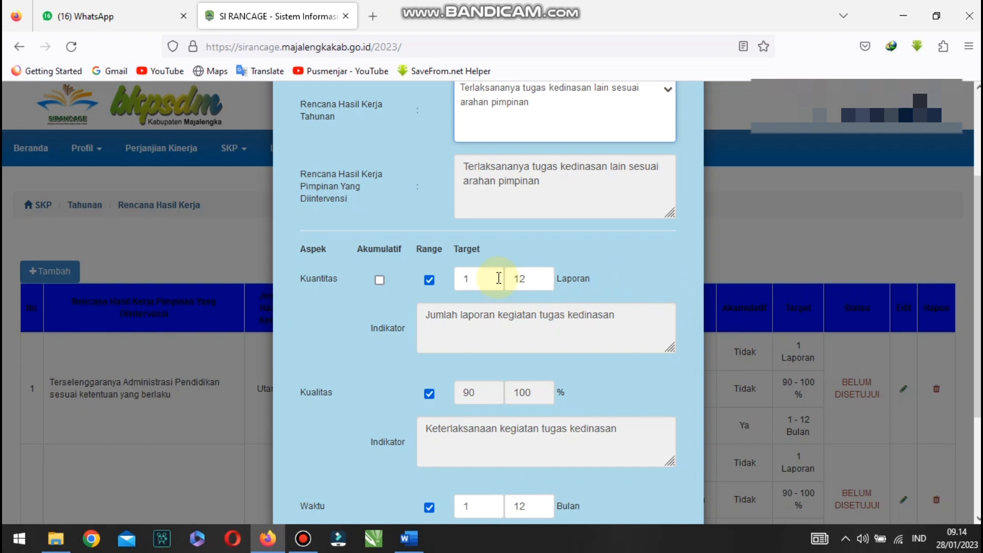
{"action": "scroll", "coordinate": [535, 251], "scroll_direction": "up", "scroll_amount": 2}
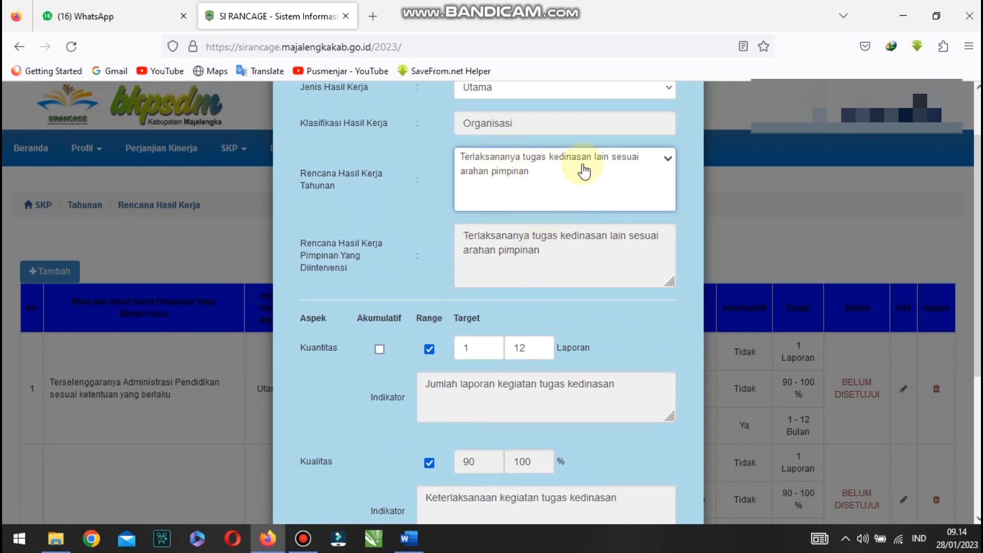
{"action": "scroll", "coordinate": [588, 314], "scroll_direction": "down", "scroll_amount": 2}
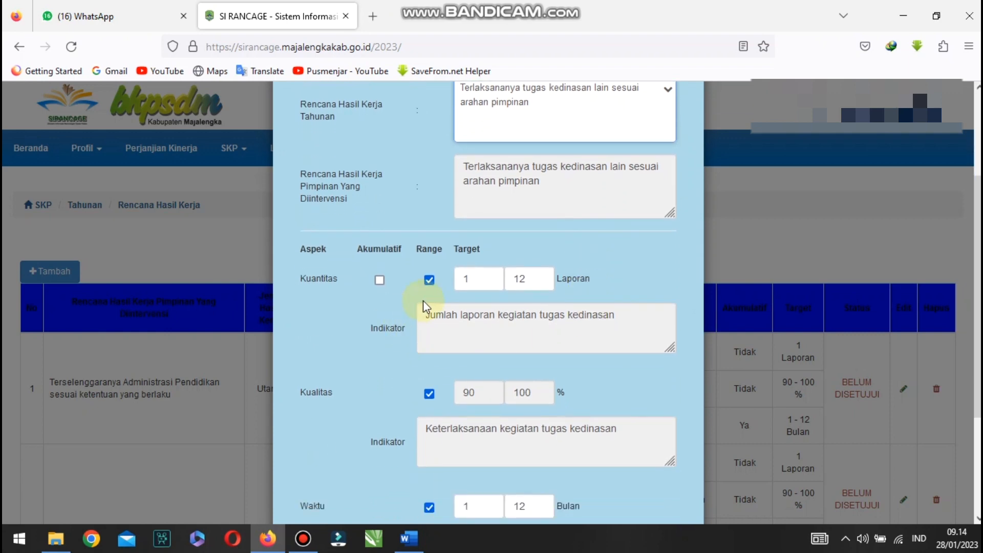
{"action": "left_click", "coordinate": [435, 281]}
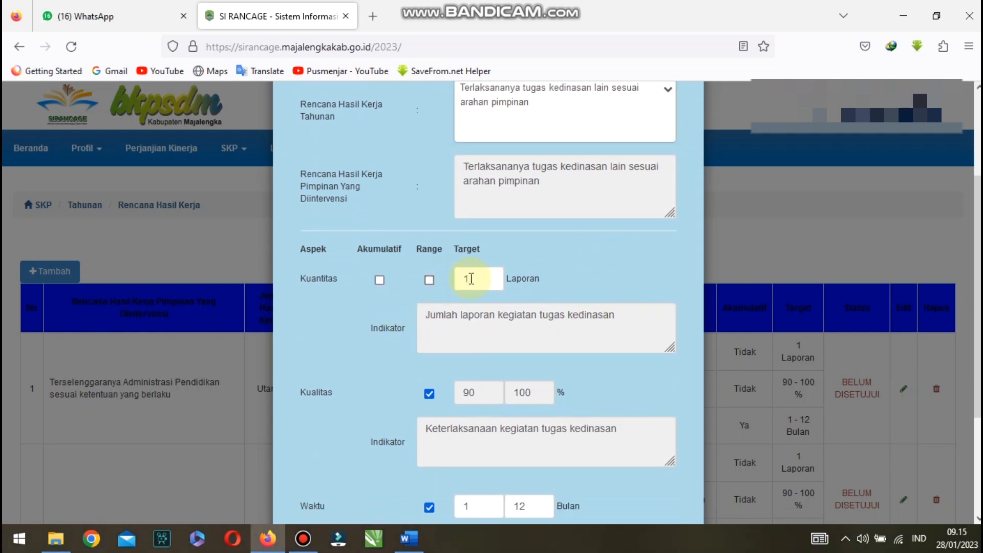
{"action": "scroll", "coordinate": [515, 281], "scroll_direction": "down", "scroll_amount": 4}
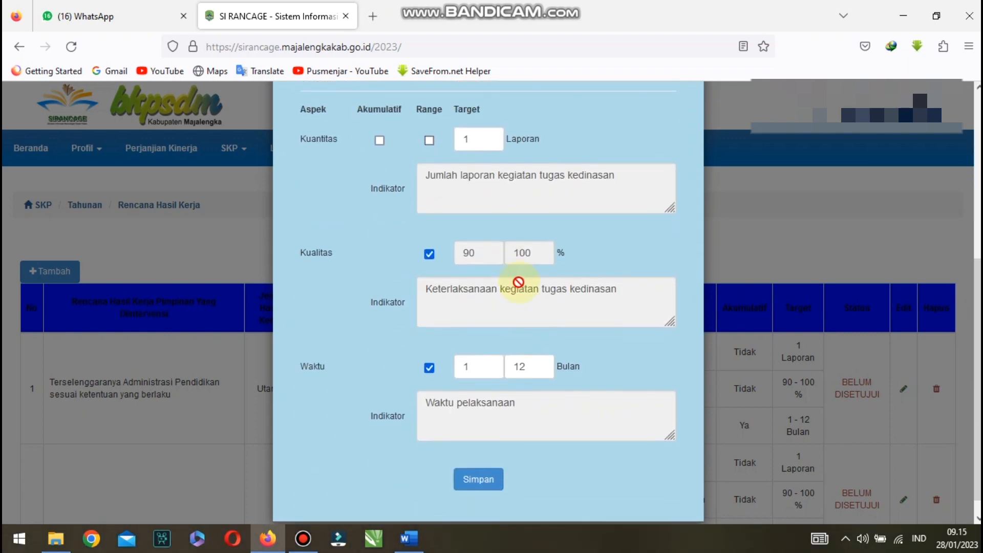
{"action": "scroll", "coordinate": [518, 282], "scroll_direction": "down", "scroll_amount": 1}
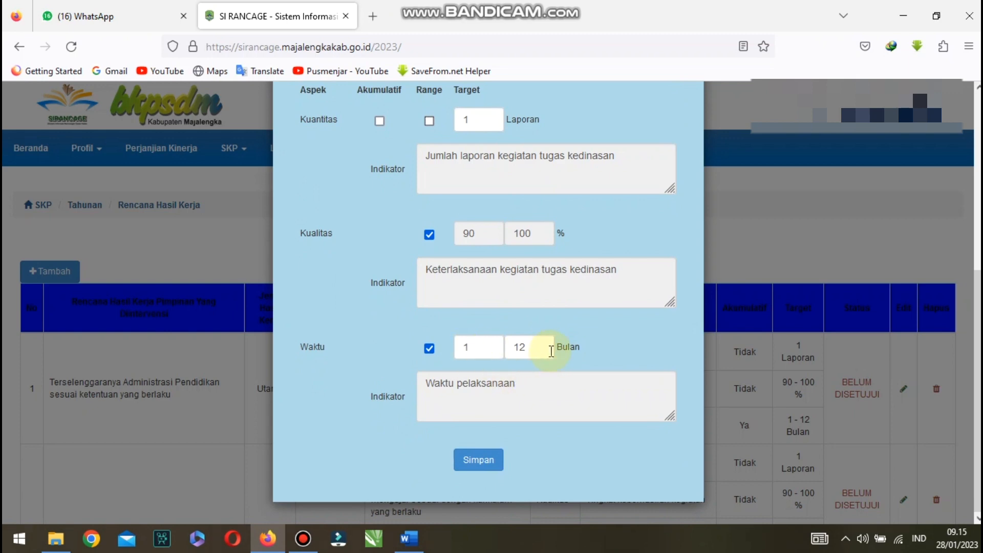
{"action": "left_click", "coordinate": [486, 460]}
{"action": "left_click", "coordinate": [604, 326]}
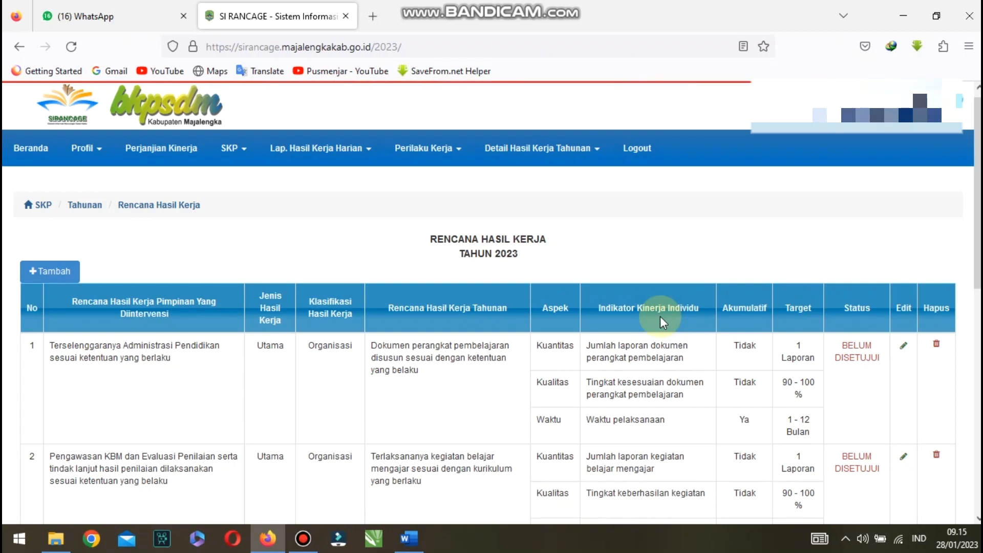
- Start a sixth entry with the annual plan "Kegiatan pendidikan ekstrakurikuler dilaksanakan dengan baik dan lancar"
{"action": "scroll", "coordinate": [661, 317], "scroll_direction": "down", "scroll_amount": 3}
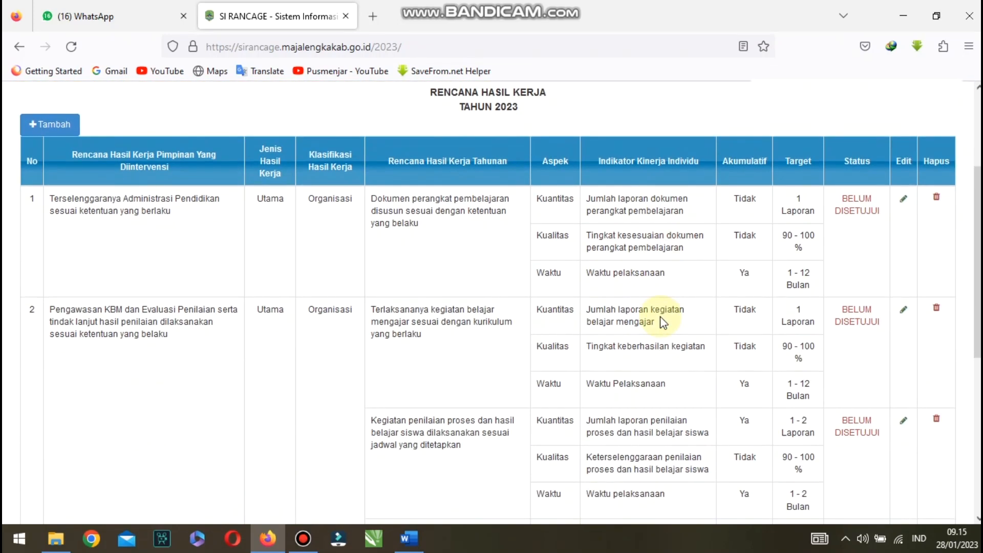
{"action": "left_click", "coordinate": [52, 125]}
{"action": "left_click", "coordinate": [577, 243]}
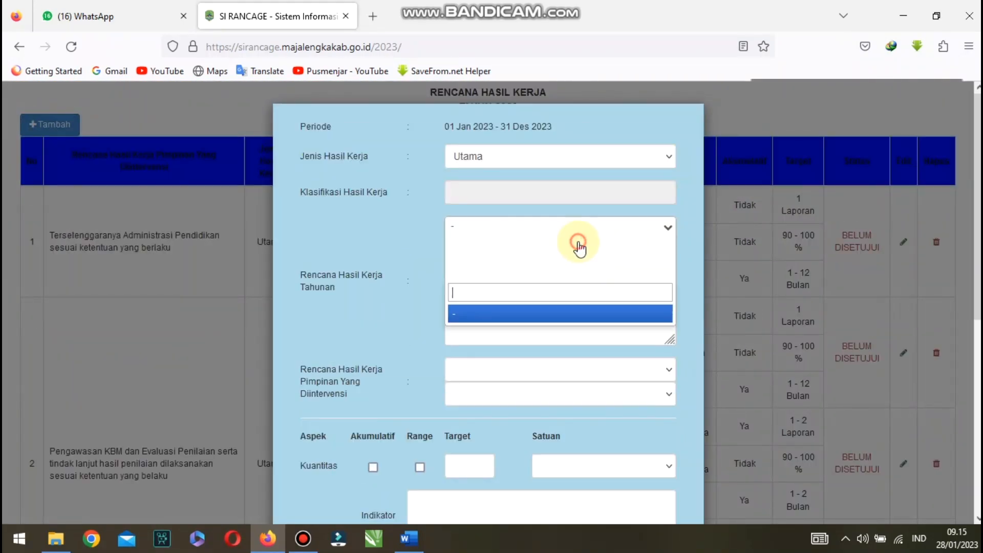
{"action": "scroll", "coordinate": [582, 321], "scroll_direction": "down", "scroll_amount": 5}
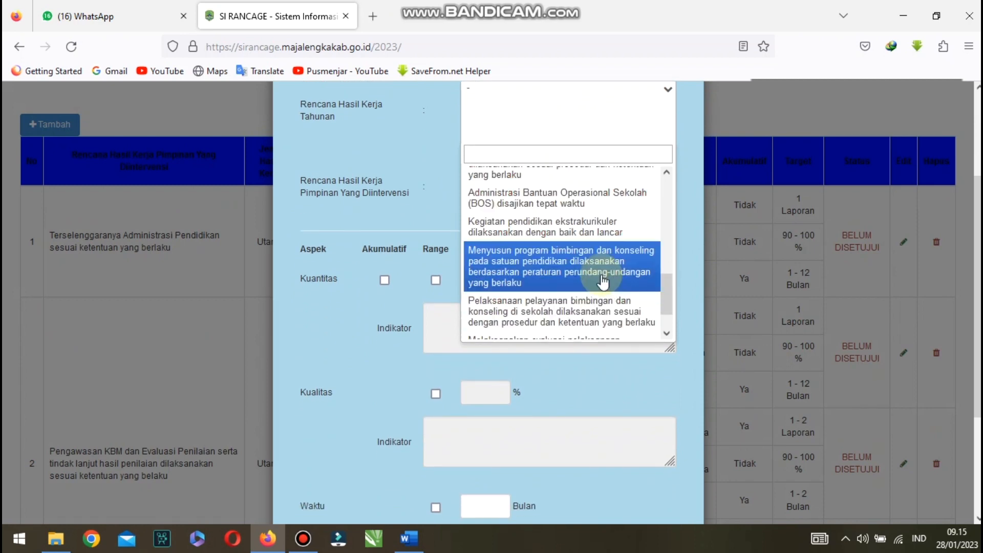
{"action": "left_click", "coordinate": [573, 230]}
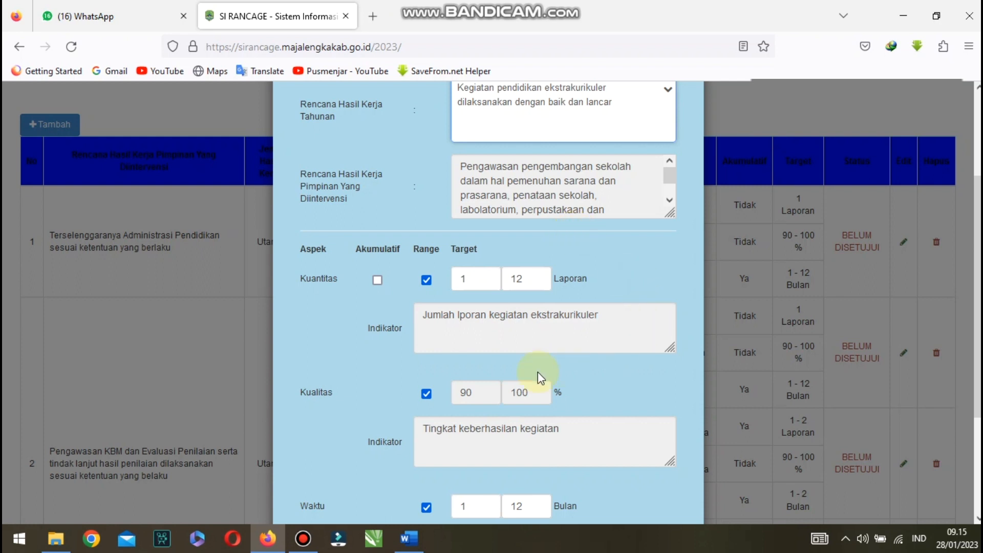
- Turn off Range for the sixth entry's Kuantitas target, leaving 1 Laporan, and save the entry
{"action": "left_click", "coordinate": [428, 282]}
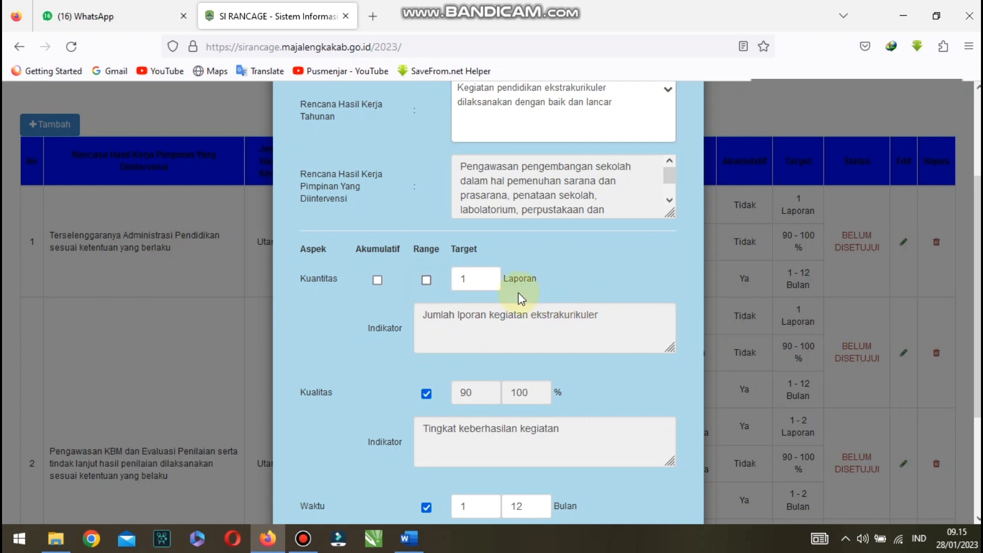
{"action": "scroll", "coordinate": [519, 293], "scroll_direction": "down", "scroll_amount": 3}
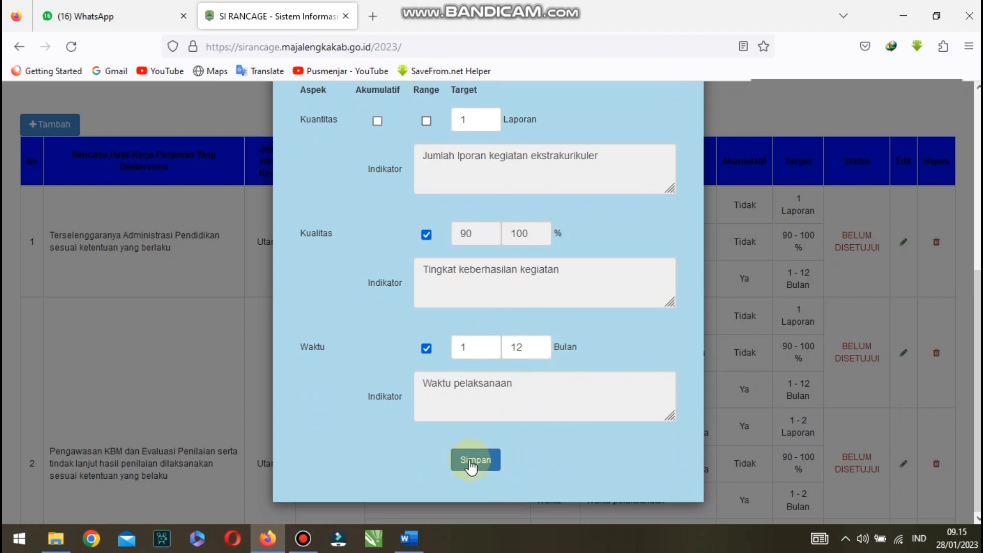
{"action": "left_click", "coordinate": [471, 464]}
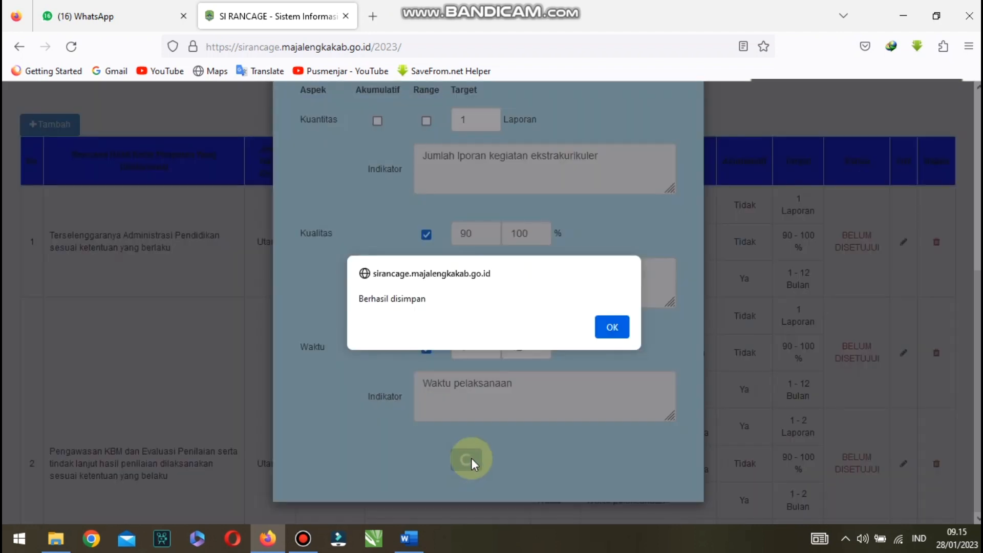
- Acknowledge the saved sixth annual entry and create a monthly SKP for JANUARI 2023 with Jenis SKP Murni, SKP-ke 1 and Kedudukan PNS Aktif
{"action": "left_click", "coordinate": [613, 330]}
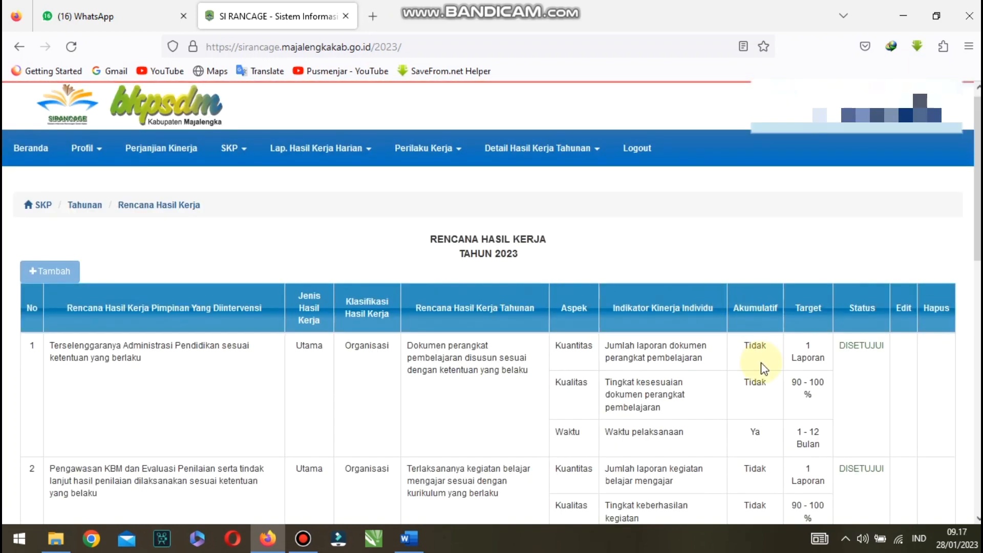
{"action": "scroll", "coordinate": [764, 368], "scroll_direction": "down", "scroll_amount": 5}
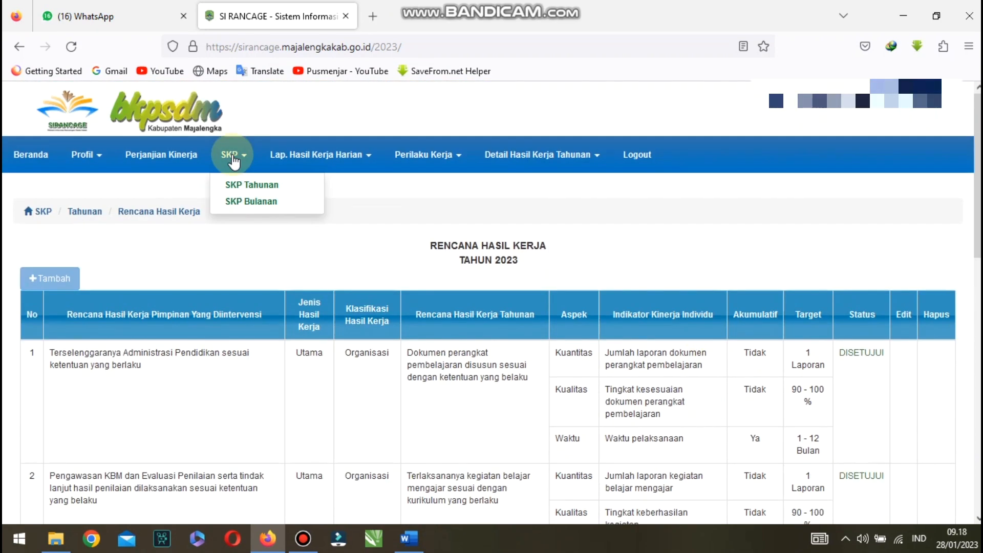
{"action": "left_click", "coordinate": [263, 202]}
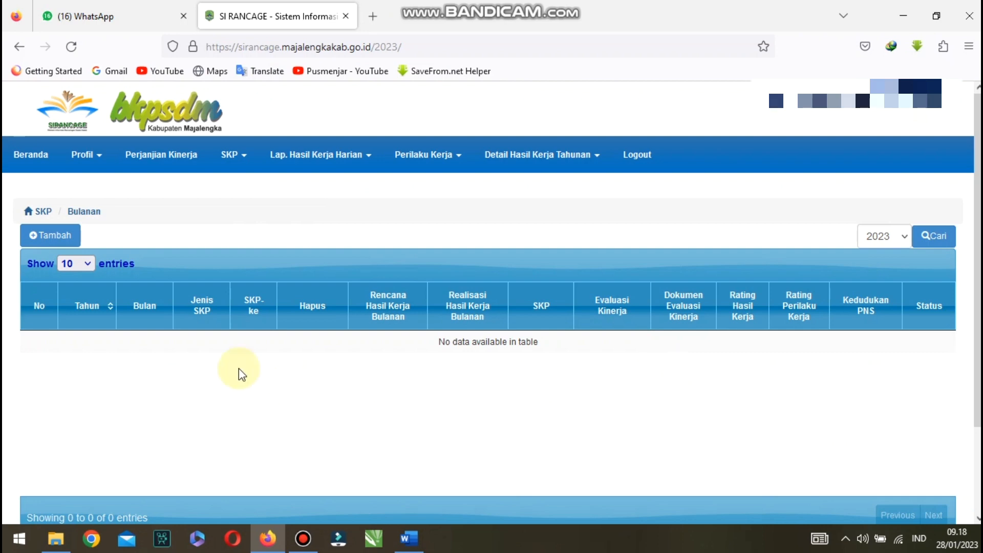
{"action": "left_click", "coordinate": [58, 241]}
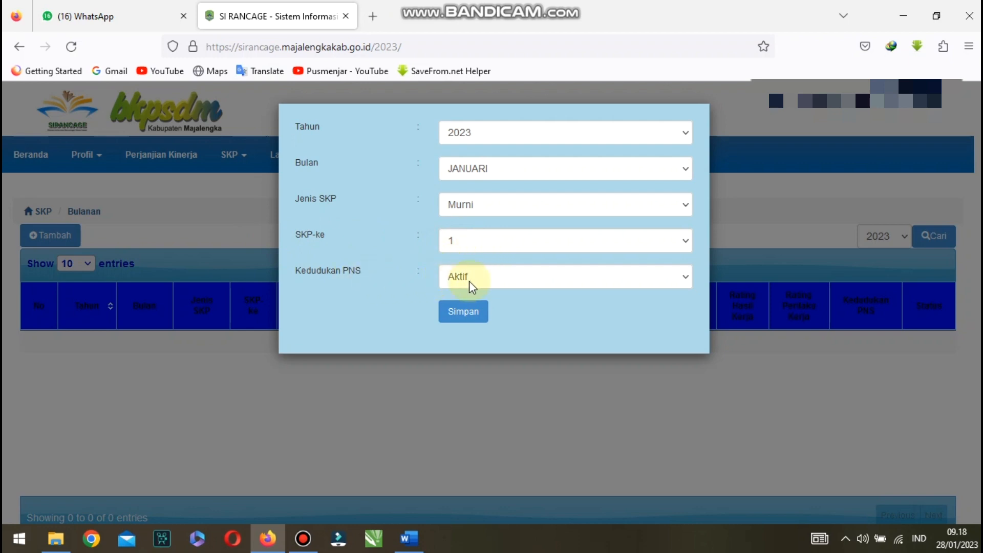
{"action": "left_click", "coordinate": [460, 317]}
{"action": "left_click", "coordinate": [610, 327]}
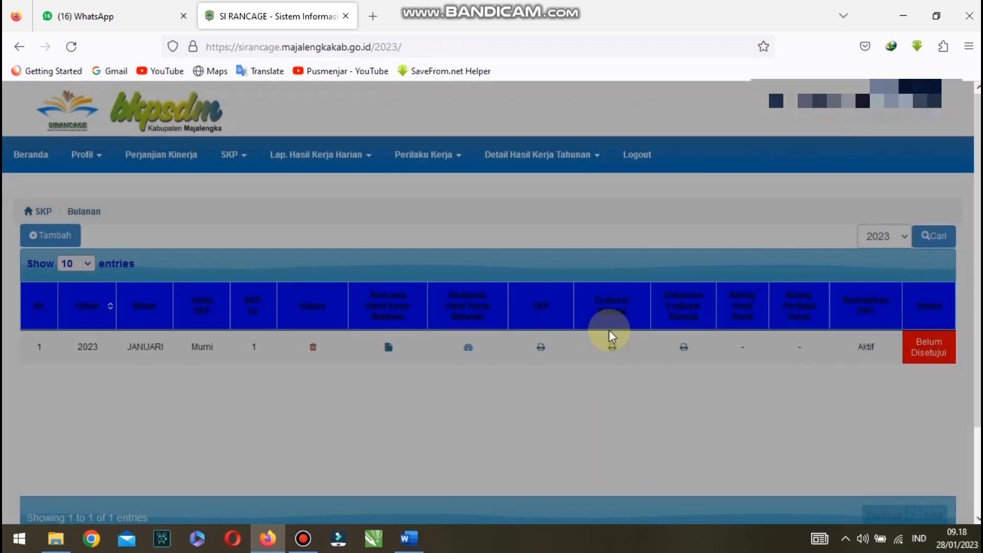
- In January's Rencana Hasil Kerja Bulanan, start an entry with the annual plan "Dokumen perangkat pembelajaran disusun sesuai dengan ketentuan yang belaku"
{"action": "scroll", "coordinate": [609, 330], "scroll_direction": "down", "scroll_amount": 2}
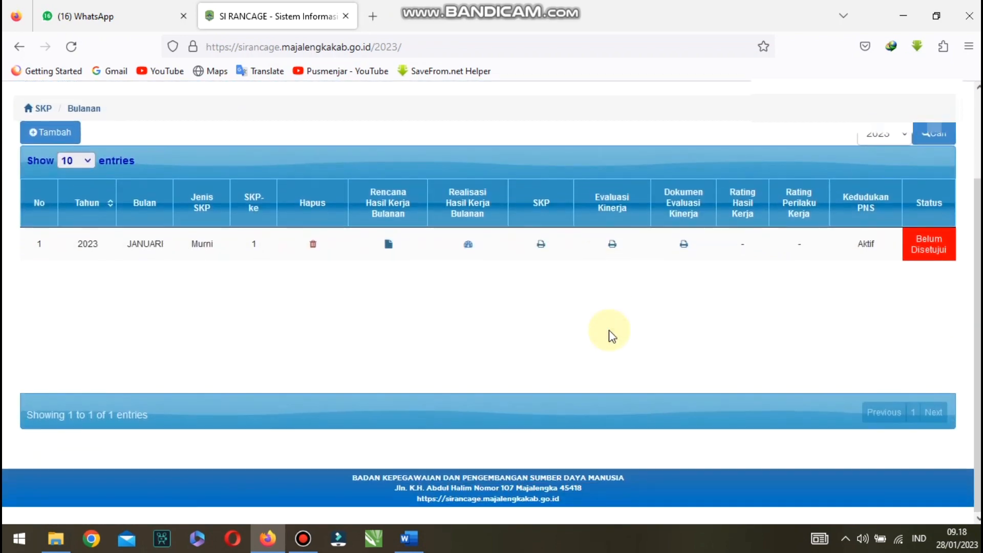
{"action": "left_click", "coordinate": [388, 245]}
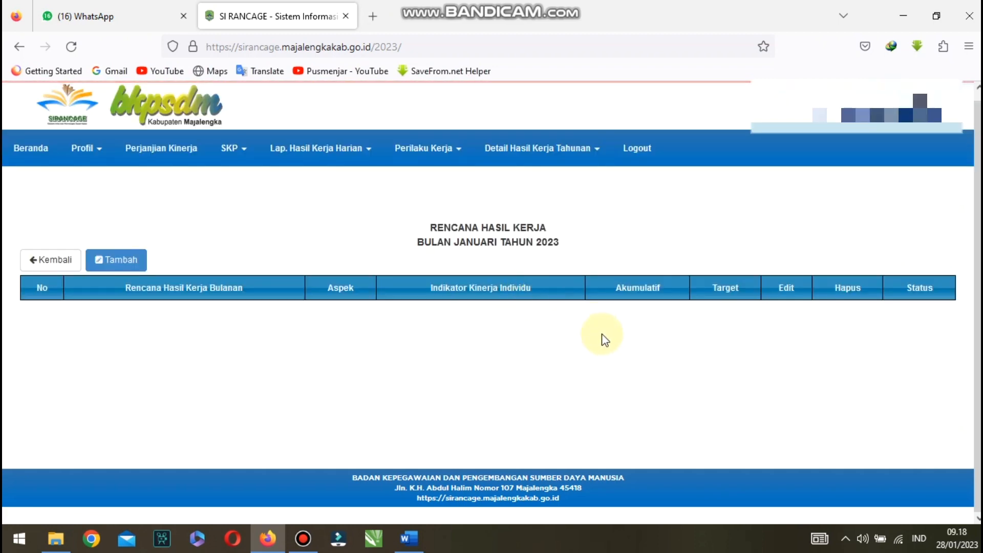
{"action": "left_click", "coordinate": [104, 264]}
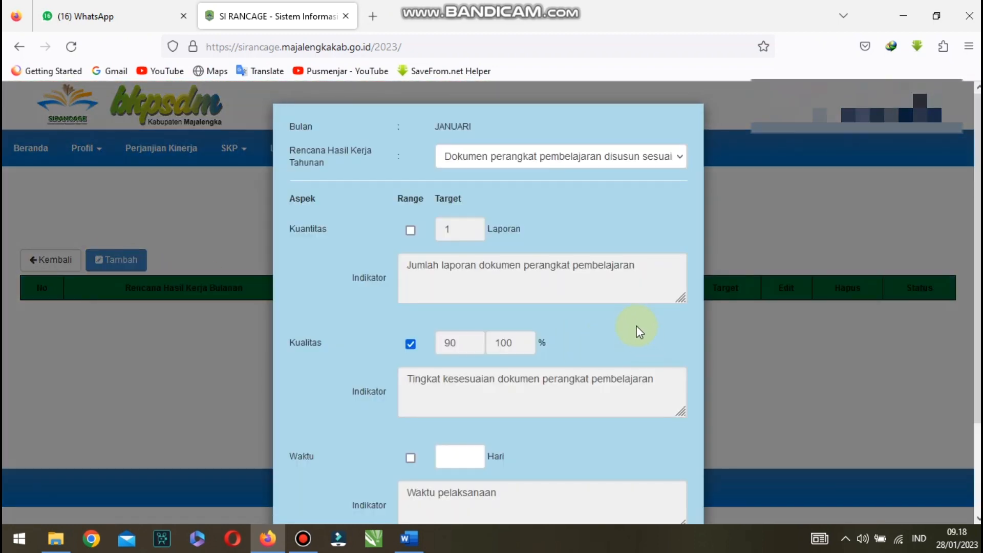
{"action": "left_click", "coordinate": [634, 287]}
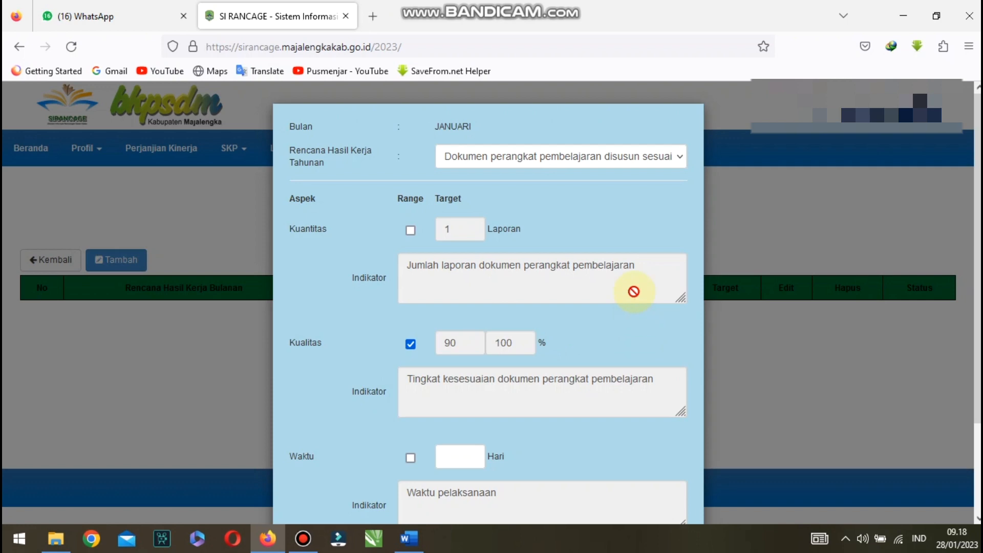
{"action": "left_click", "coordinate": [614, 157]}
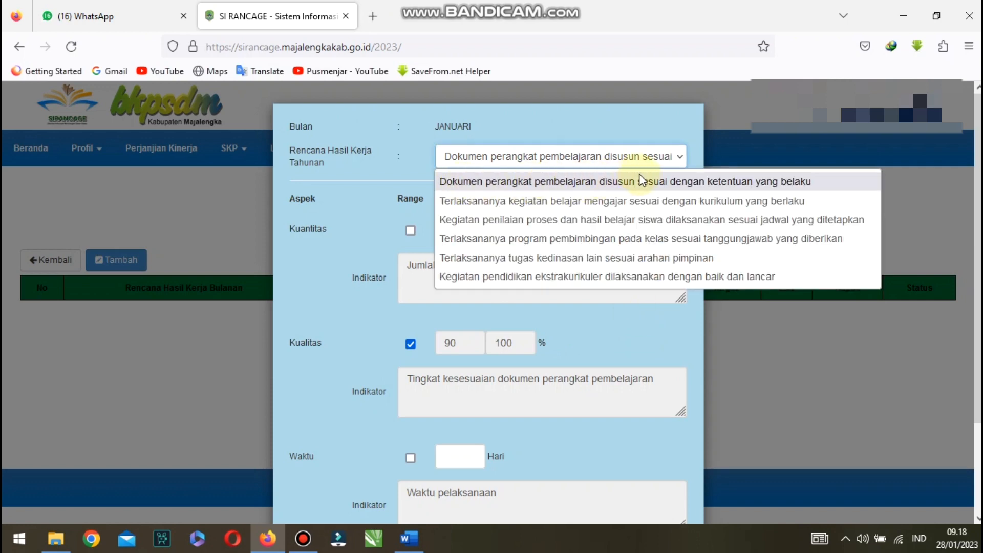
{"action": "left_click", "coordinate": [521, 184]}
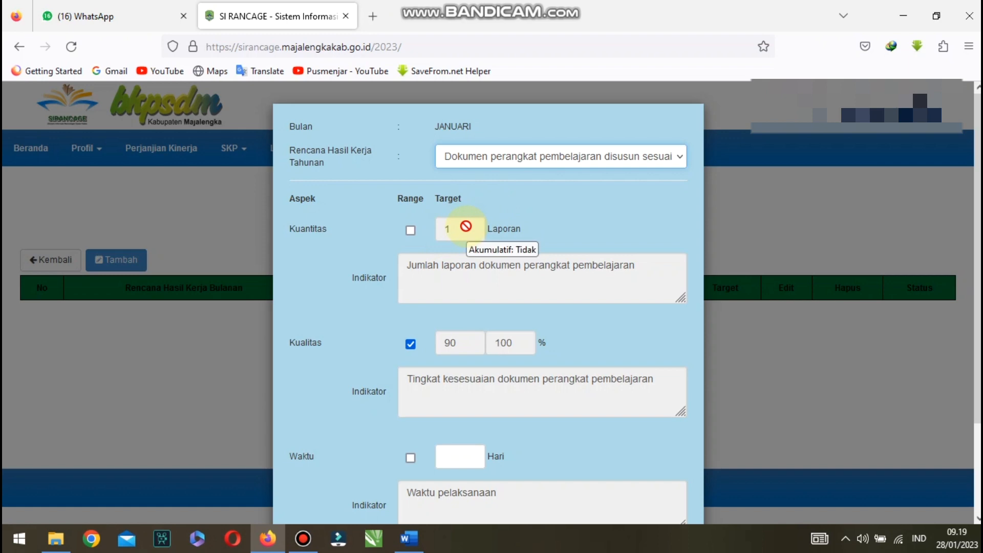
- Turn on Range for the first January entry's Waktu target, set it to 20 to 25 Hari, and save the entry
{"action": "scroll", "coordinate": [608, 308], "scroll_direction": "down", "scroll_amount": 2}
{"action": "scroll", "coordinate": [608, 307], "scroll_direction": "up", "scroll_amount": 1}
{"action": "scroll", "coordinate": [607, 307], "scroll_direction": "down", "scroll_amount": 3}
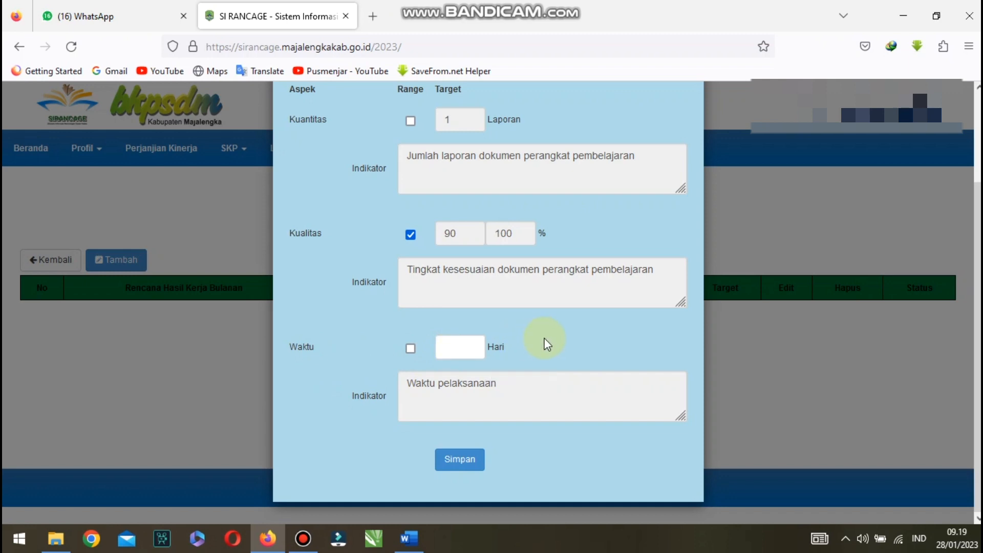
{"action": "scroll", "coordinate": [545, 338], "scroll_direction": "up", "scroll_amount": 3}
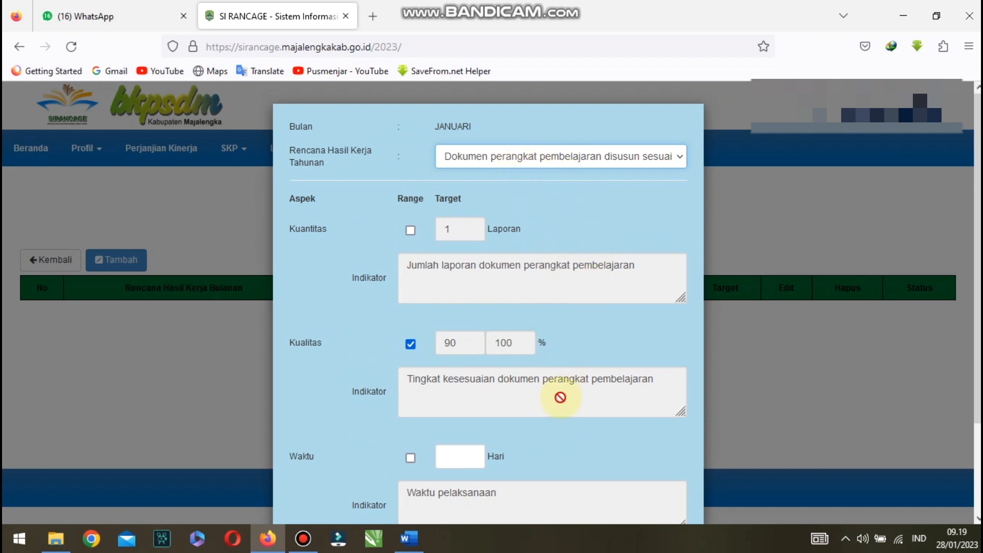
{"action": "scroll", "coordinate": [561, 397], "scroll_direction": "down", "scroll_amount": 3}
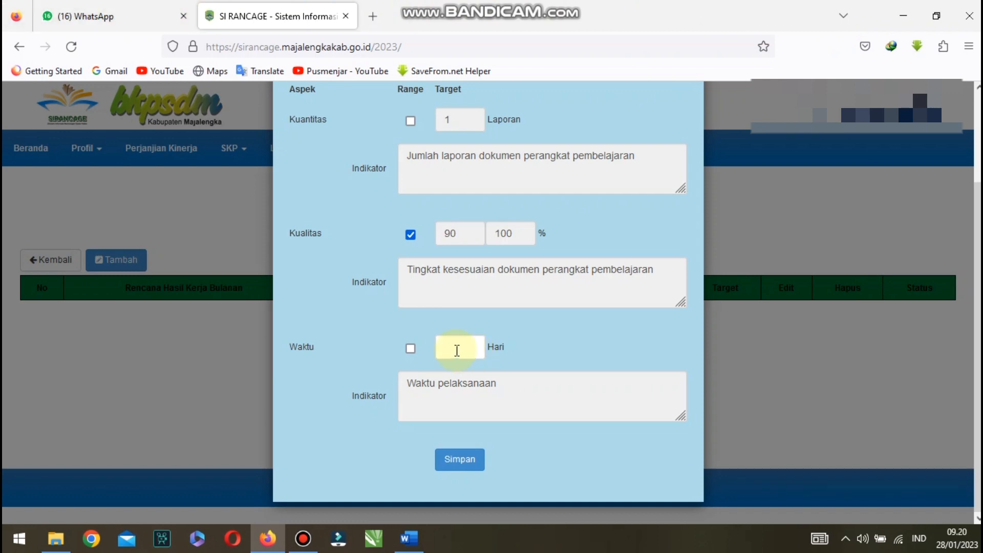
{"action": "left_click", "coordinate": [410, 349]}
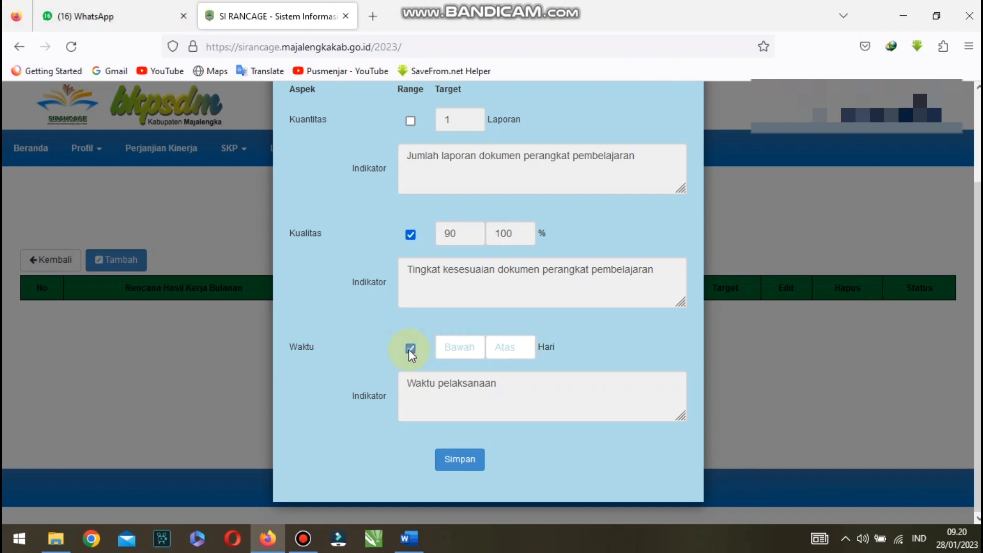
{"action": "left_click", "coordinate": [453, 348]}
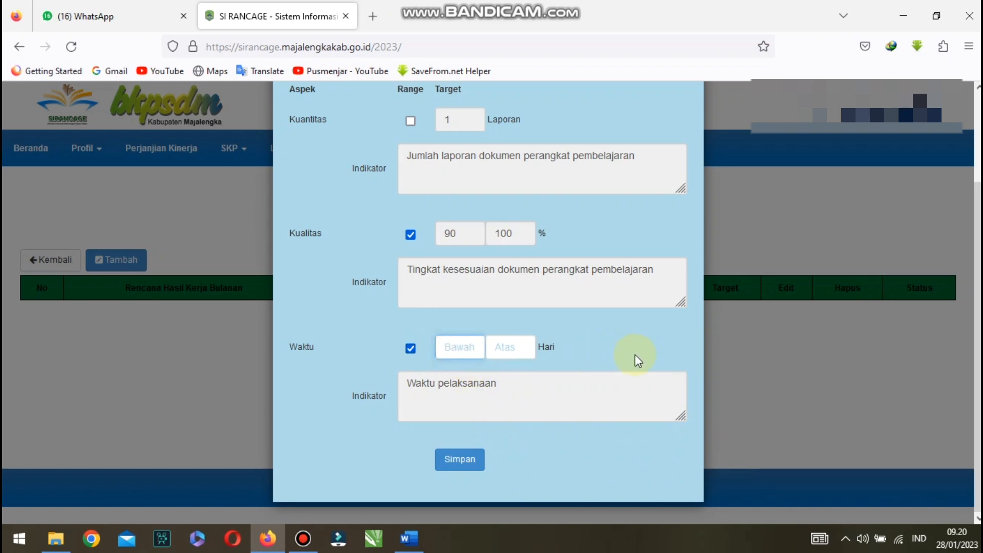
{"action": "type", "text": "200"}
{"action": "key", "text": "BackSpace"}
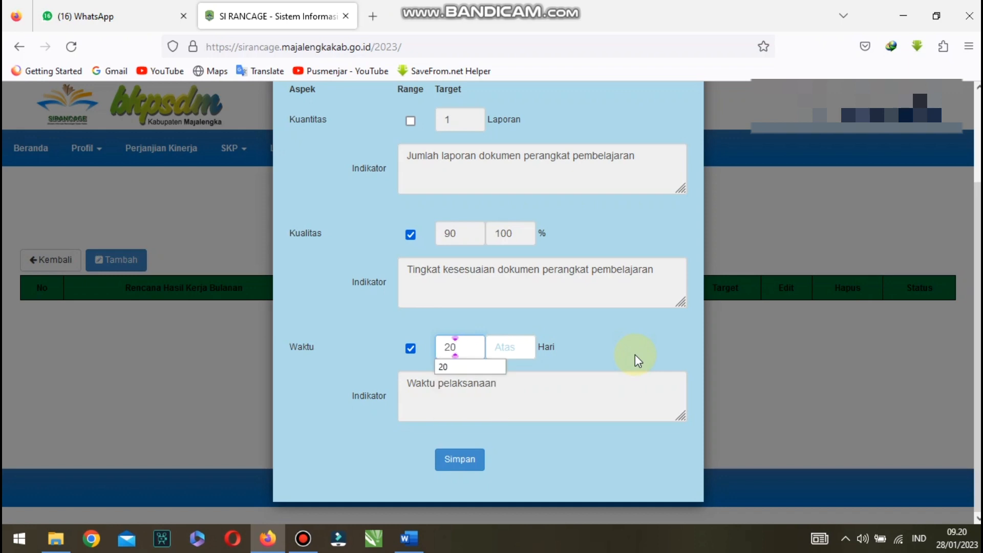
{"action": "left_click", "coordinate": [497, 347]}
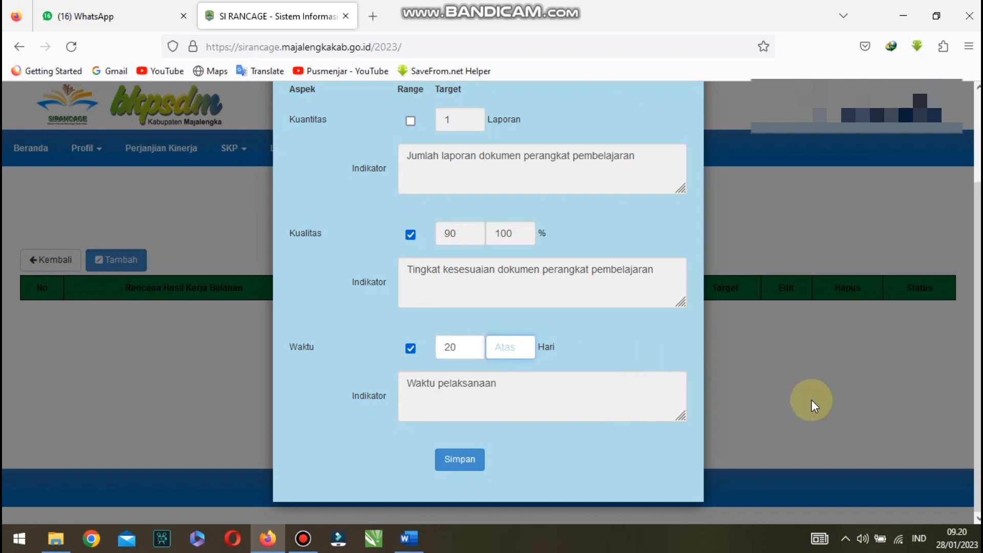
{"action": "type", "text": "25"}
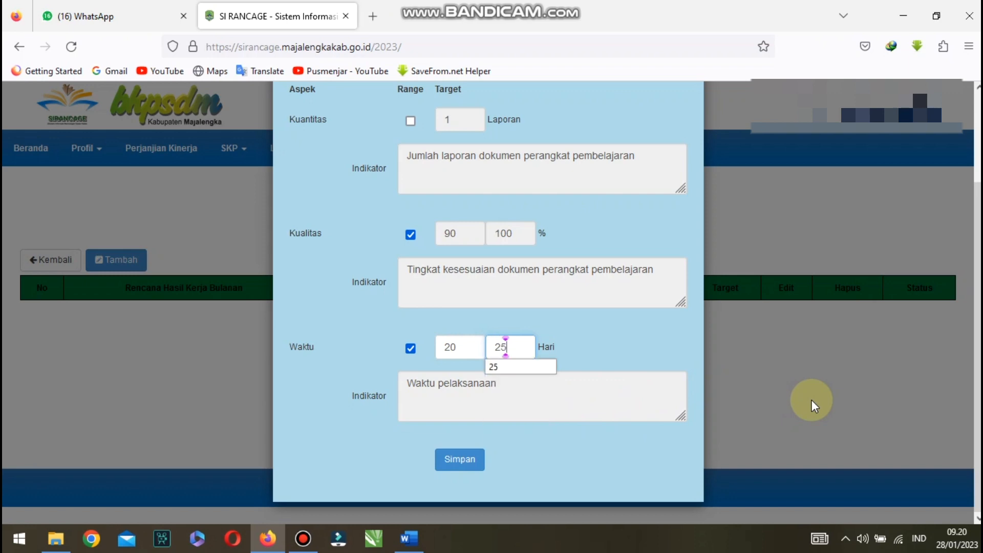
{"action": "left_click", "coordinate": [473, 461]}
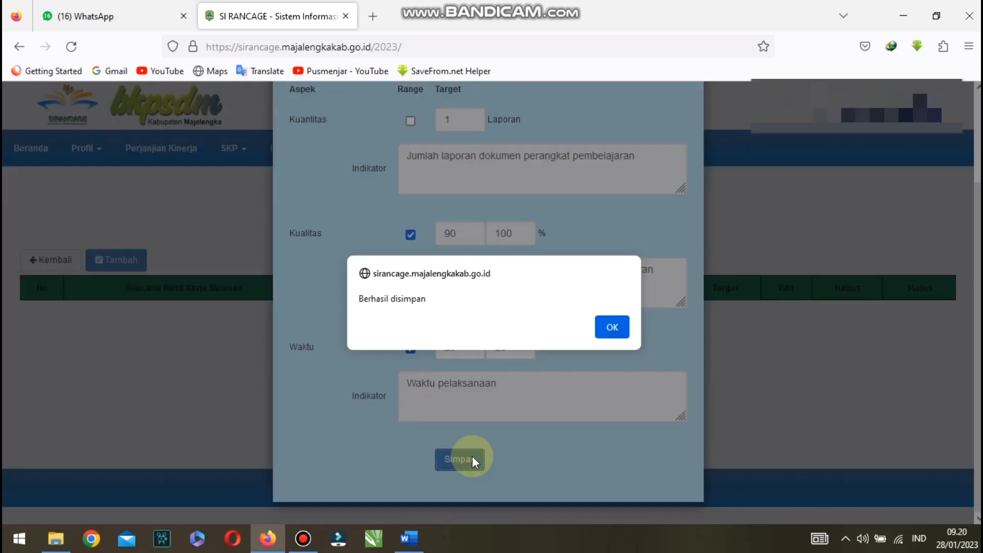
{"action": "key", "text": "Return"}
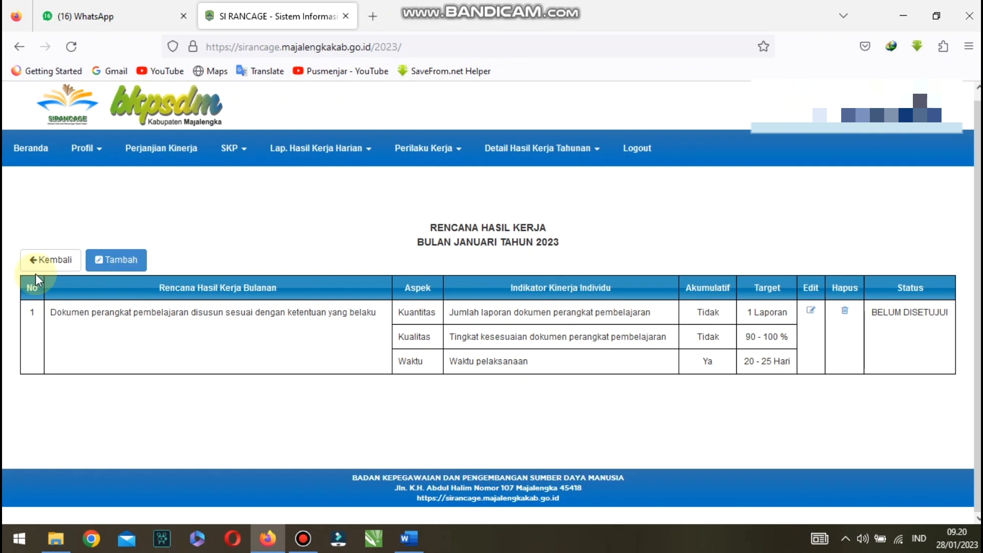
- Start a second January entry with the annual plan "Terlaksananya kegiatan belajar mengajar sesuai dengan kurikulum yang berlaku"
{"action": "left_click", "coordinate": [116, 261]}
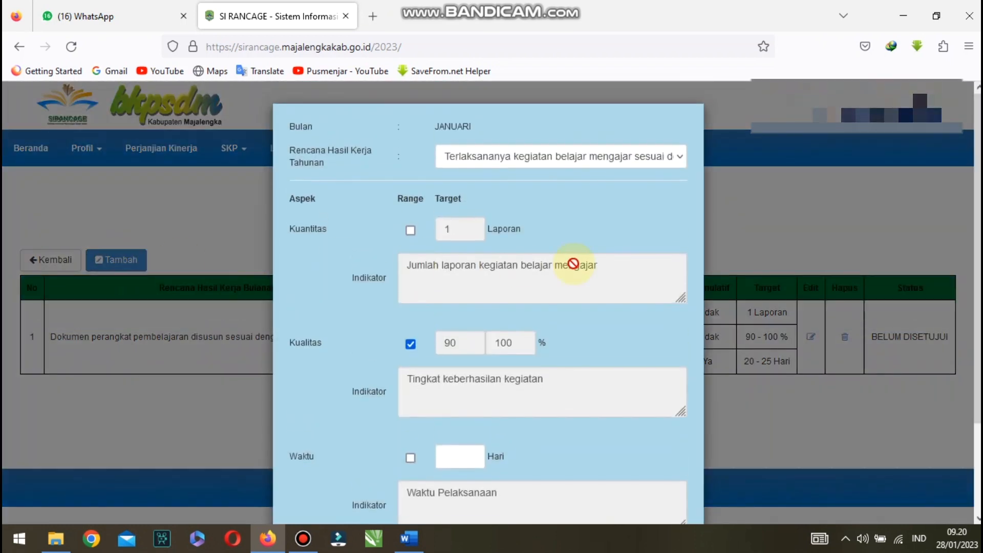
{"action": "left_click", "coordinate": [475, 157]}
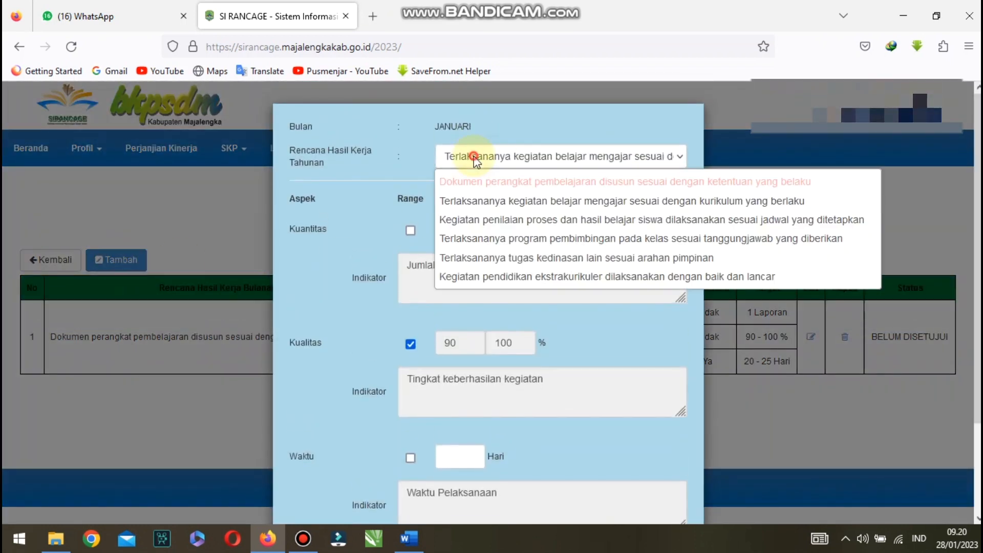
{"action": "left_click", "coordinate": [474, 202]}
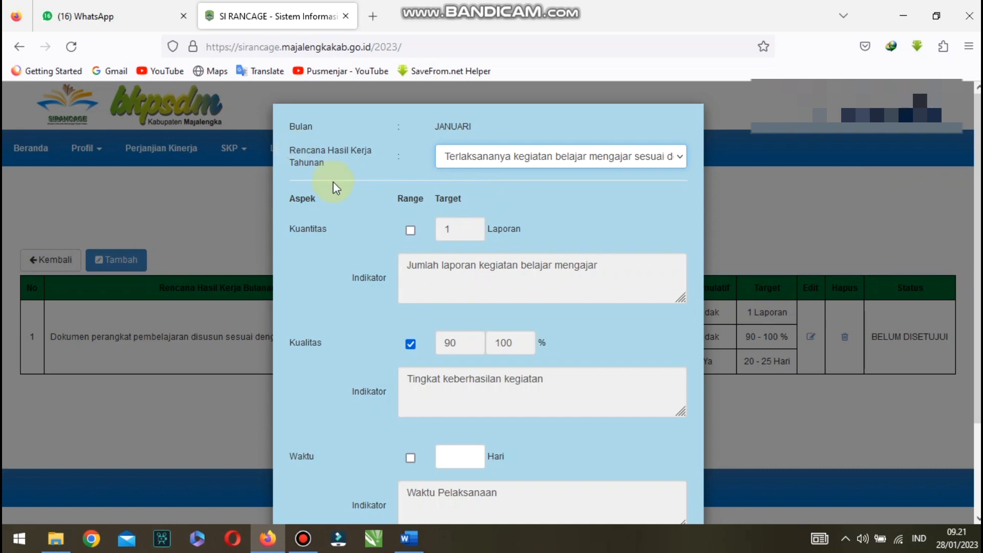
- Turn on Range for the second January entry's Waktu target, set it to 16 to 19 Hari, and save the entry
{"action": "scroll", "coordinate": [570, 241], "scroll_direction": "down", "scroll_amount": 4}
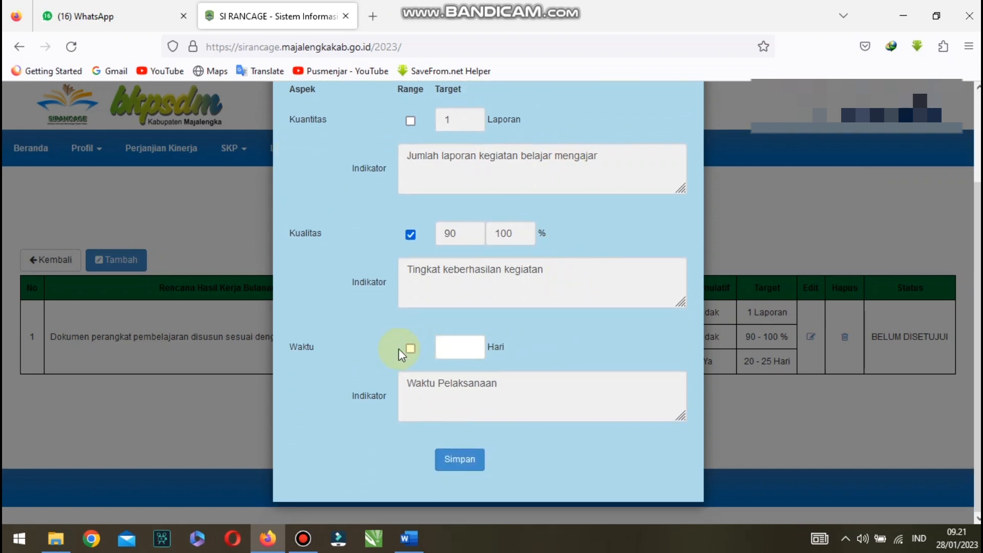
{"action": "left_click", "coordinate": [410, 349]}
{"action": "left_click", "coordinate": [461, 349]}
{"action": "type", "text": "16"}
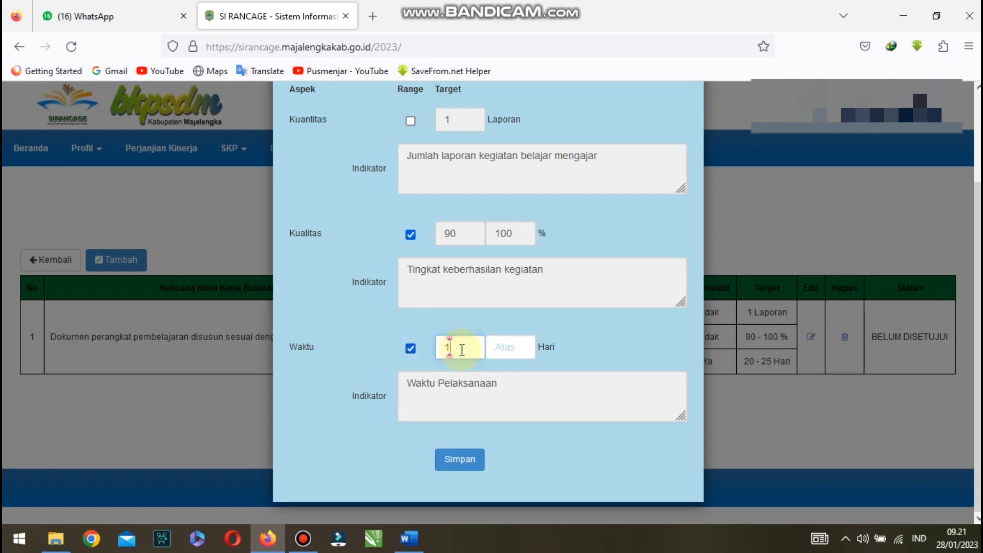
{"action": "left_click", "coordinate": [504, 350]}
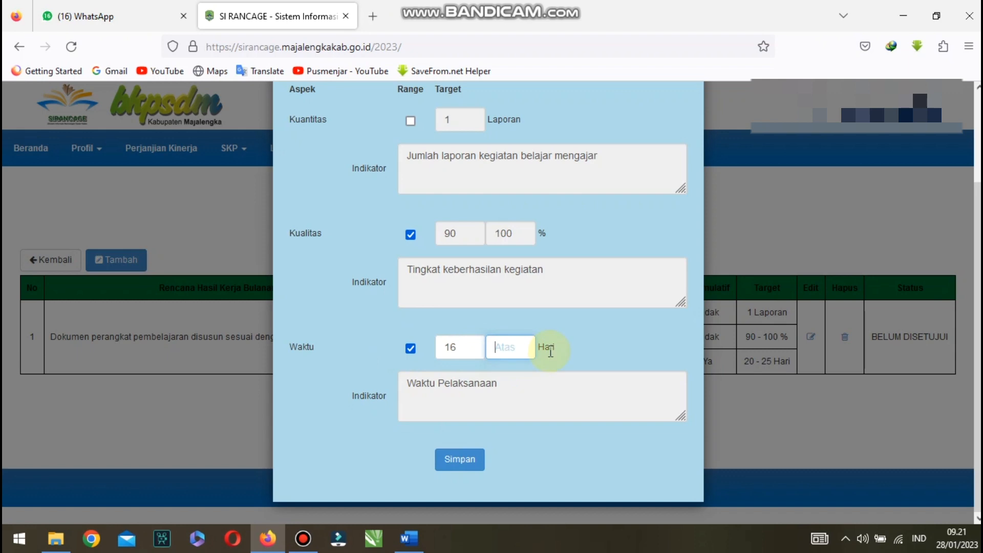
{"action": "type", "text": "19"}
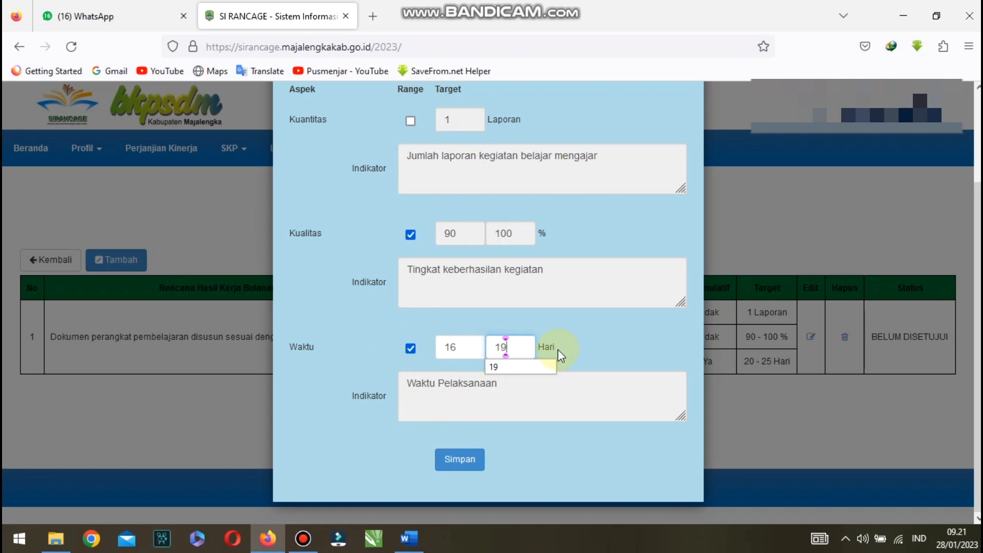
{"action": "left_click", "coordinate": [452, 460]}
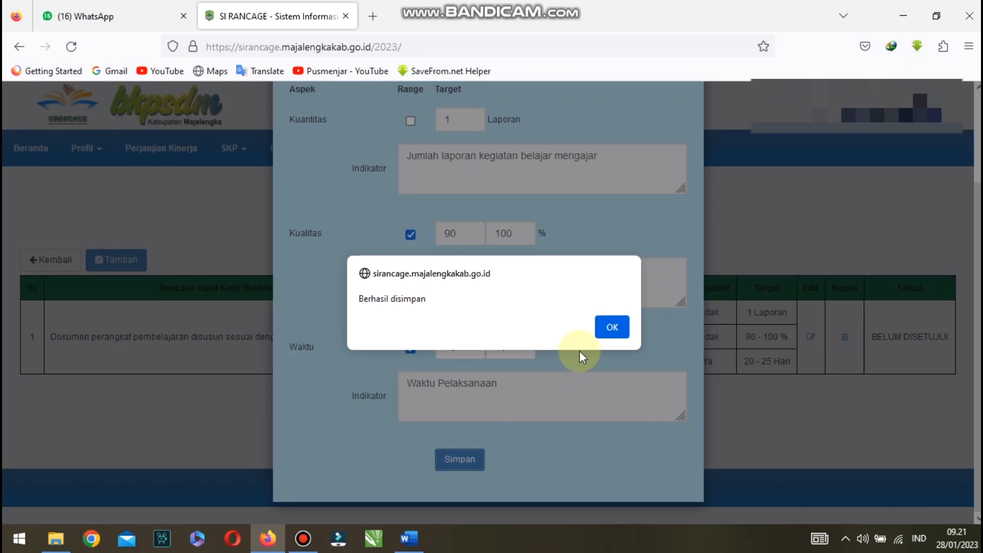
{"action": "left_click", "coordinate": [612, 328]}
- Start a third January entry with the annual plan "Terlaksananya program pembimbingan pada kelas sesuai tanggungjawab yang diberikan"
{"action": "left_click", "coordinate": [123, 260]}
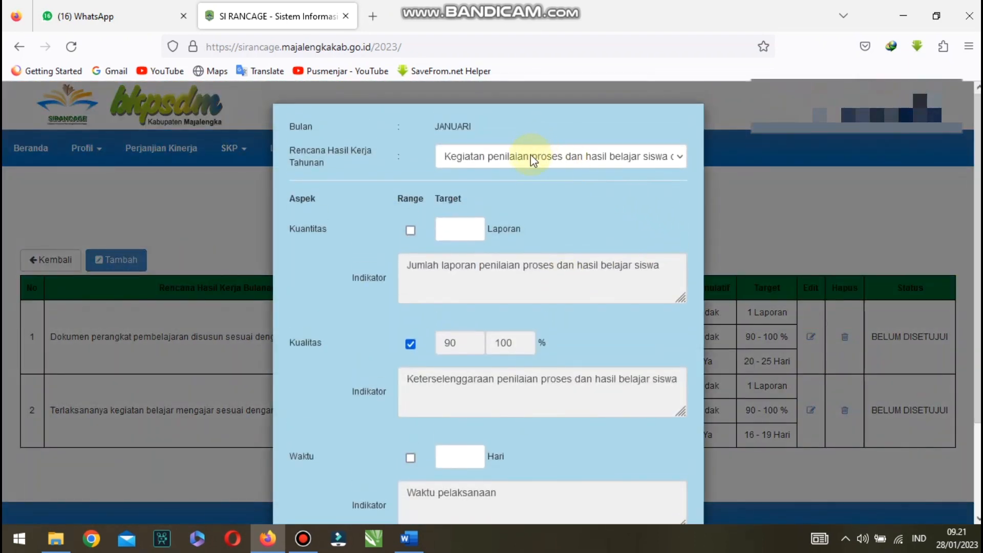
{"action": "left_click", "coordinate": [534, 156]}
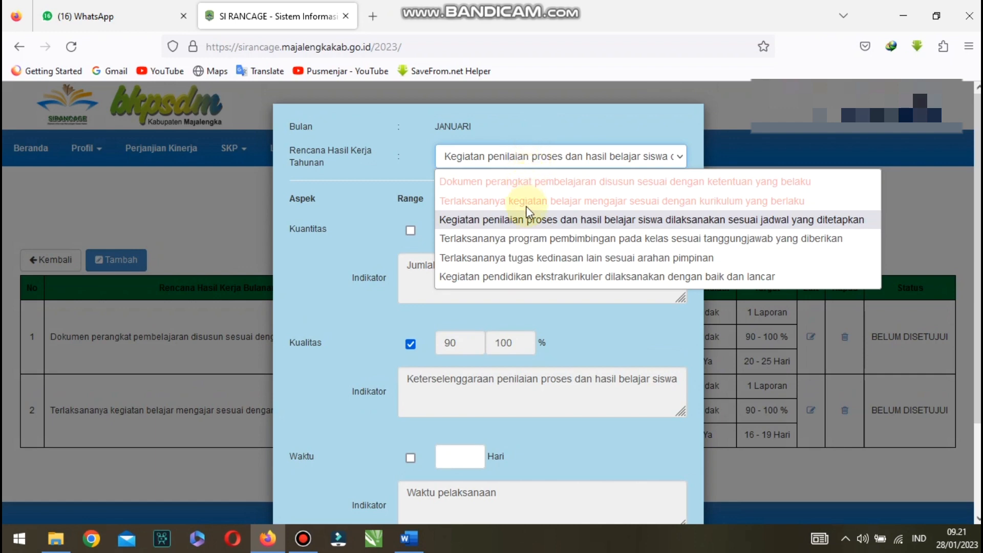
{"action": "left_click", "coordinate": [529, 219]}
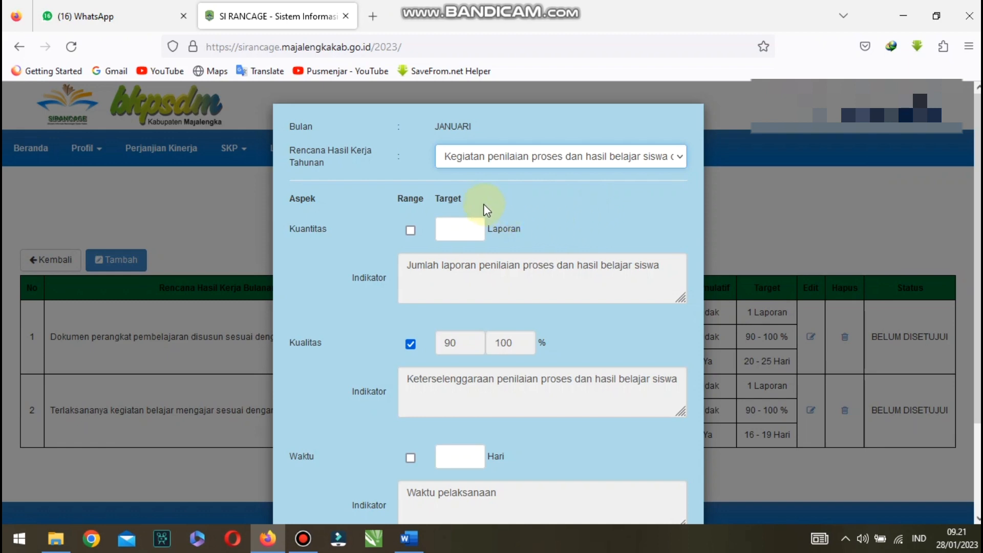
{"action": "left_click", "coordinate": [623, 157]}
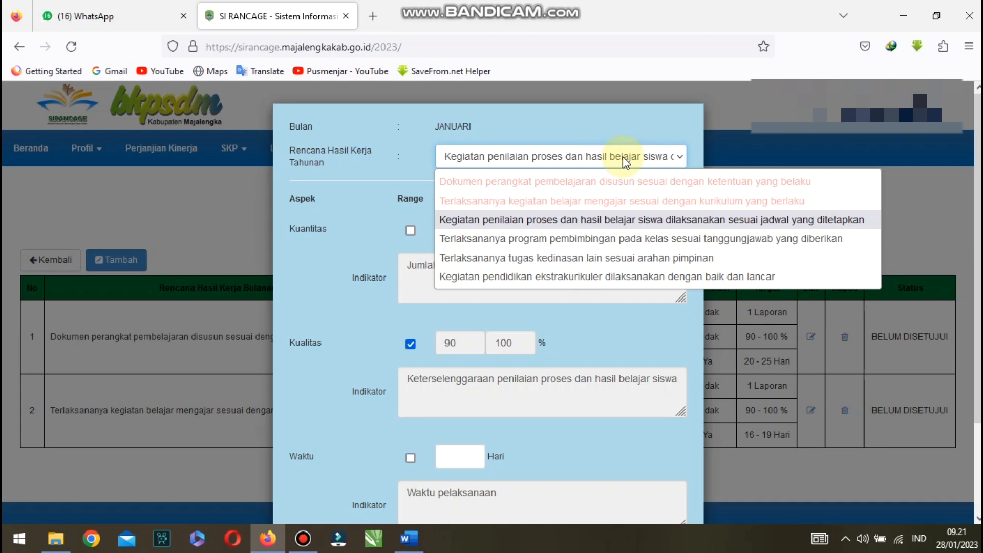
{"action": "left_click", "coordinate": [654, 238]}
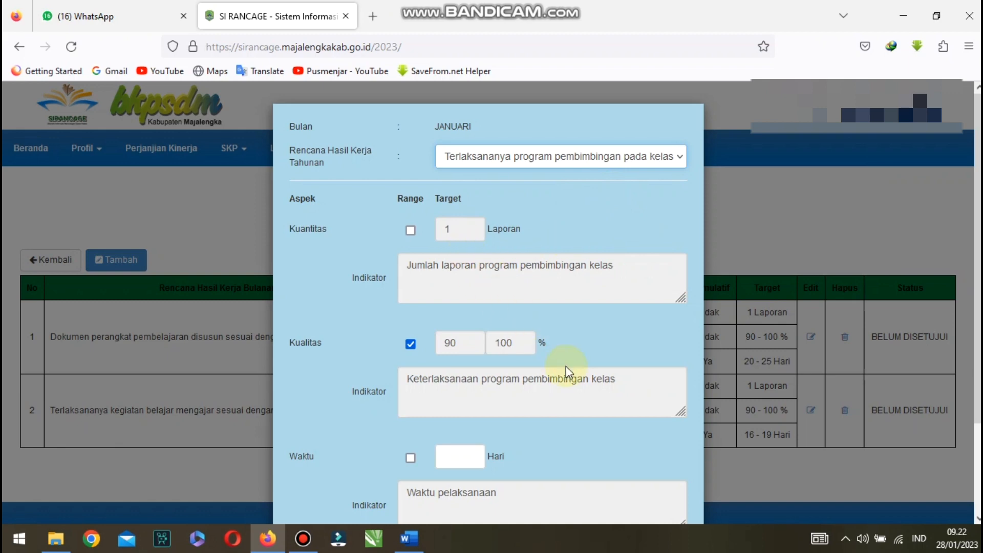
{"action": "scroll", "coordinate": [568, 371], "scroll_direction": "down", "scroll_amount": 2}
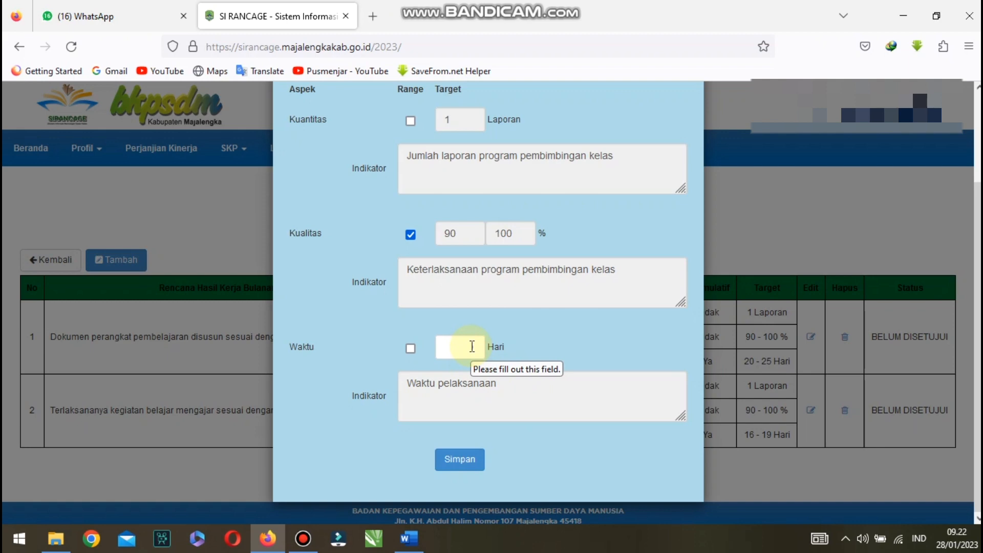
- Turn on Range for the third January entry's Waktu target, set it to 1 to 25 Hari, and save the entry
{"action": "left_click", "coordinate": [412, 350]}
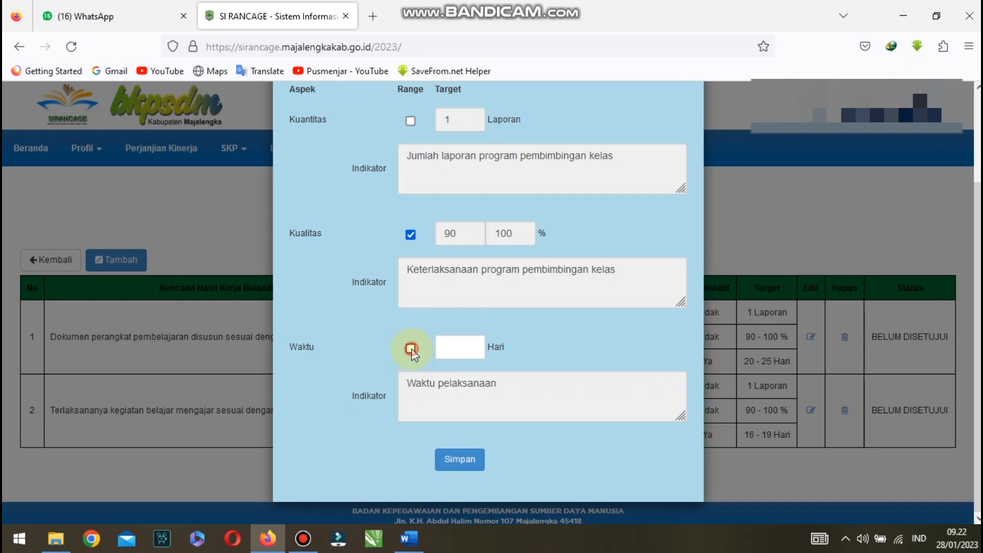
{"action": "left_click", "coordinate": [477, 352]}
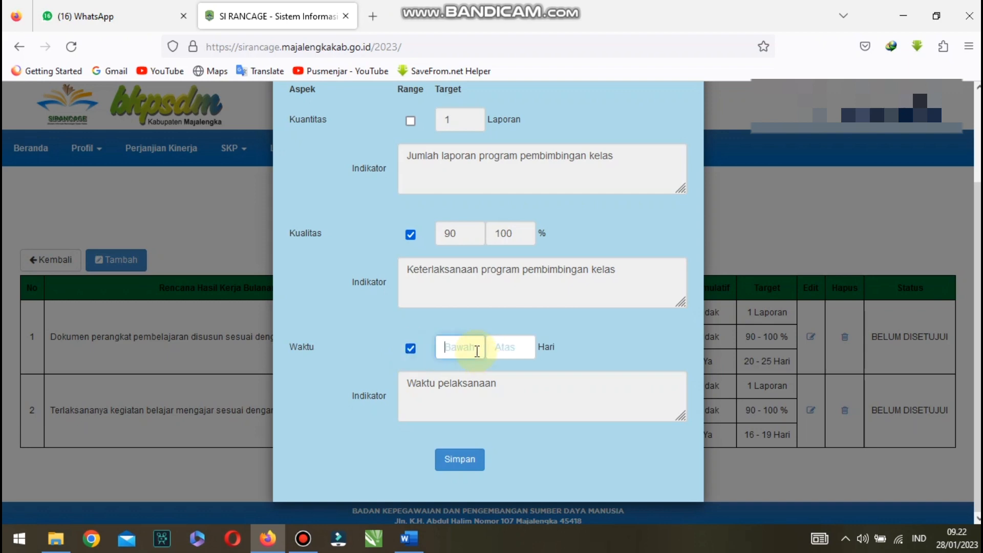
{"action": "type", "text": "1"}
{"action": "key", "text": "Tab"}
{"action": "type", "text": "25"}
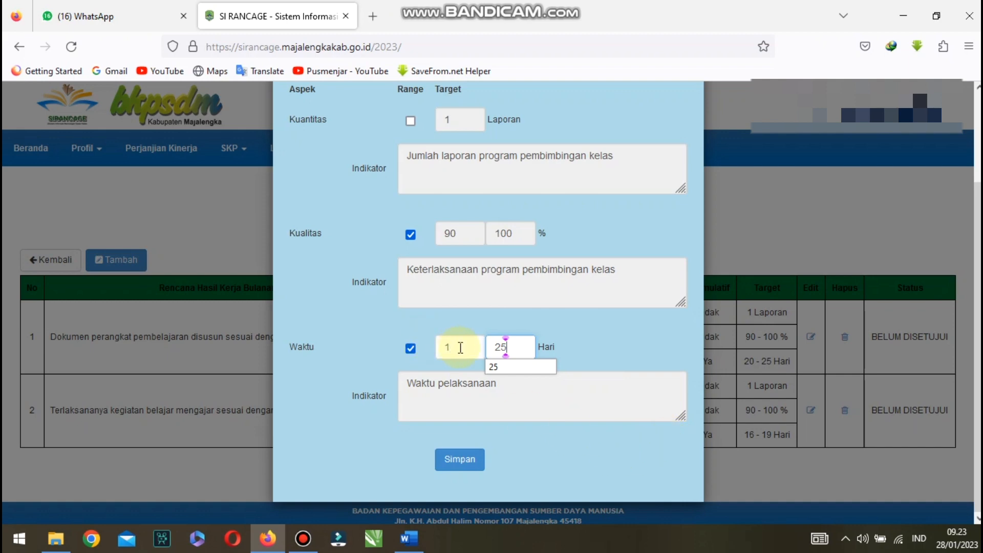
{"action": "left_click", "coordinate": [513, 347]}
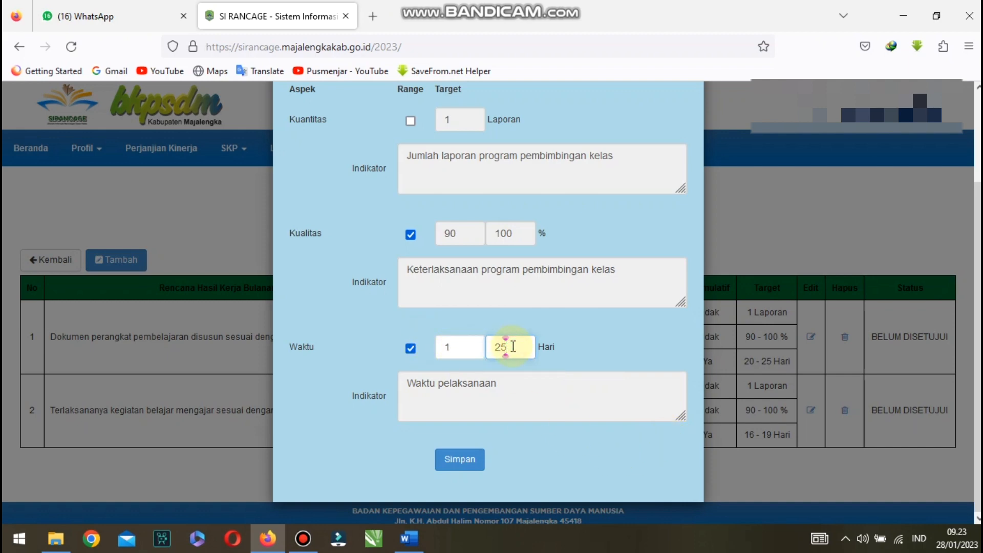
{"action": "left_click", "coordinate": [476, 459]}
{"action": "key", "text": "Return"}
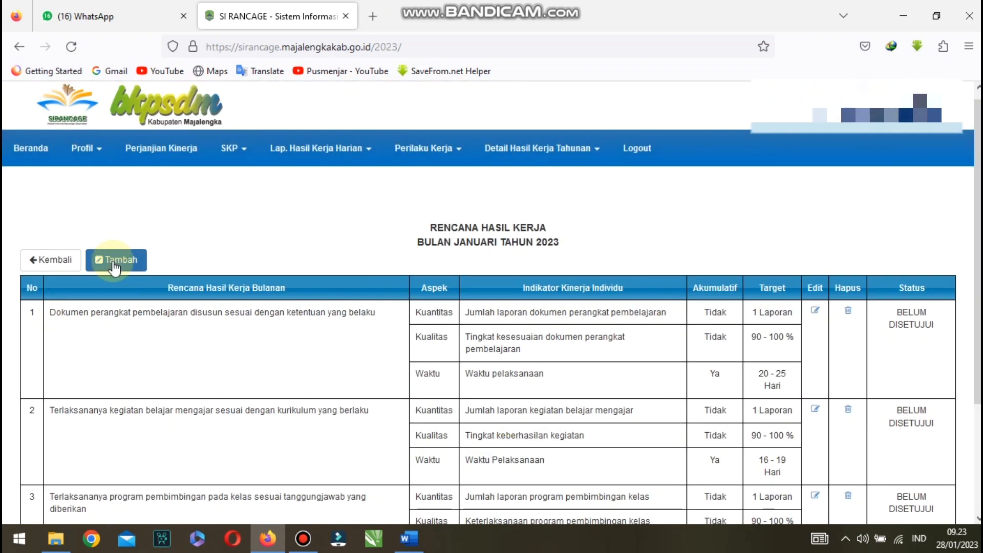
- Start a fourth January entry and choose the annual plan "Terlaksananya tugas kedinasan lain sesuai arahan pimpinan"
{"action": "left_click", "coordinate": [137, 261]}
{"action": "left_click", "coordinate": [617, 155]}
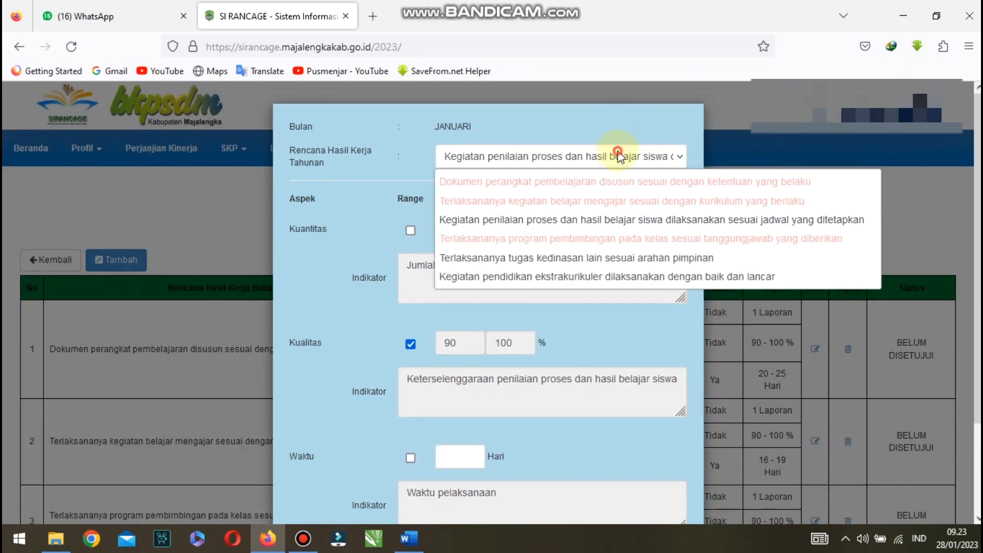
{"action": "left_click", "coordinate": [569, 261]}
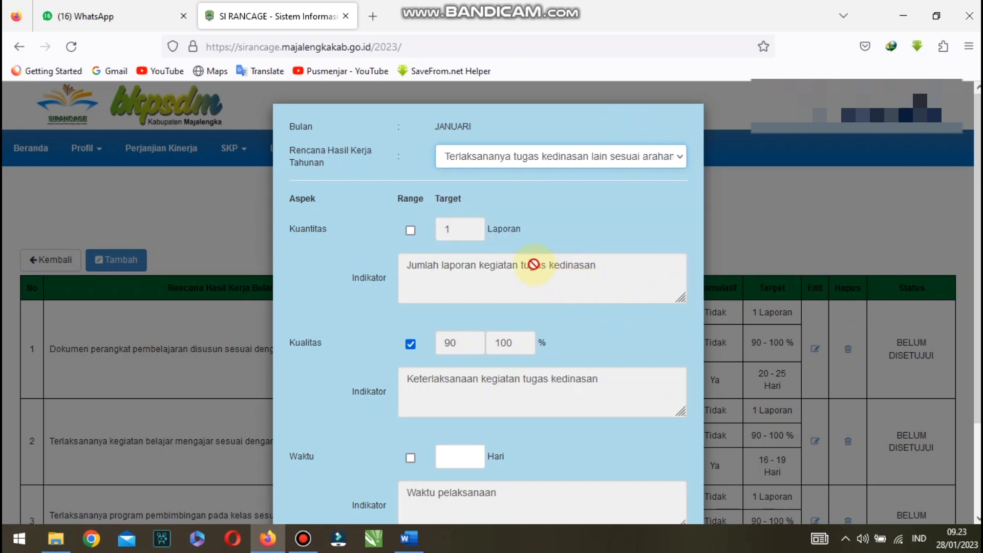
{"action": "scroll", "coordinate": [534, 265], "scroll_direction": "down", "scroll_amount": 3}
{"action": "scroll", "coordinate": [512, 215], "scroll_direction": "up", "scroll_amount": 3}
{"action": "scroll", "coordinate": [492, 246], "scroll_direction": "down", "scroll_amount": 3}
{"action": "scroll", "coordinate": [522, 331], "scroll_direction": "up", "scroll_amount": 2}
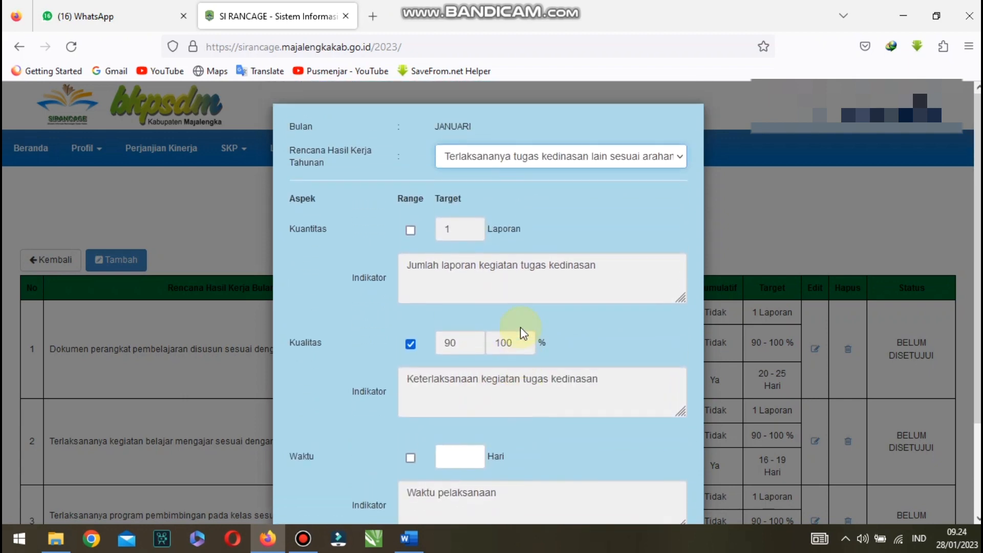
- Change the fourth January entry's annual plan to "Kegiatan pendidikan ekstrakurikuler dilaksanakan dengan baik dan lancar"
{"action": "left_click", "coordinate": [593, 159]}
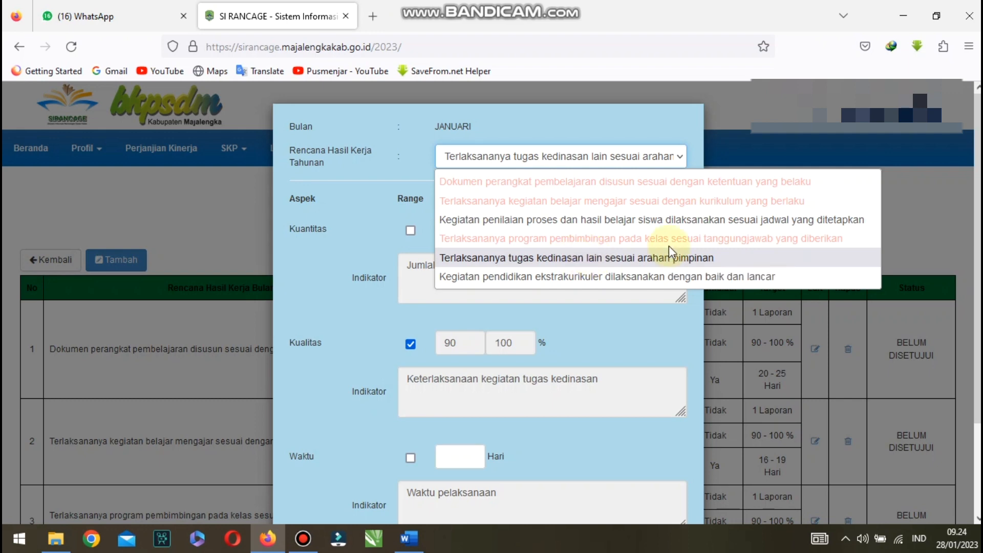
{"action": "left_click", "coordinate": [486, 275]}
{"action": "scroll", "coordinate": [605, 232], "scroll_direction": "down", "scroll_amount": 3}
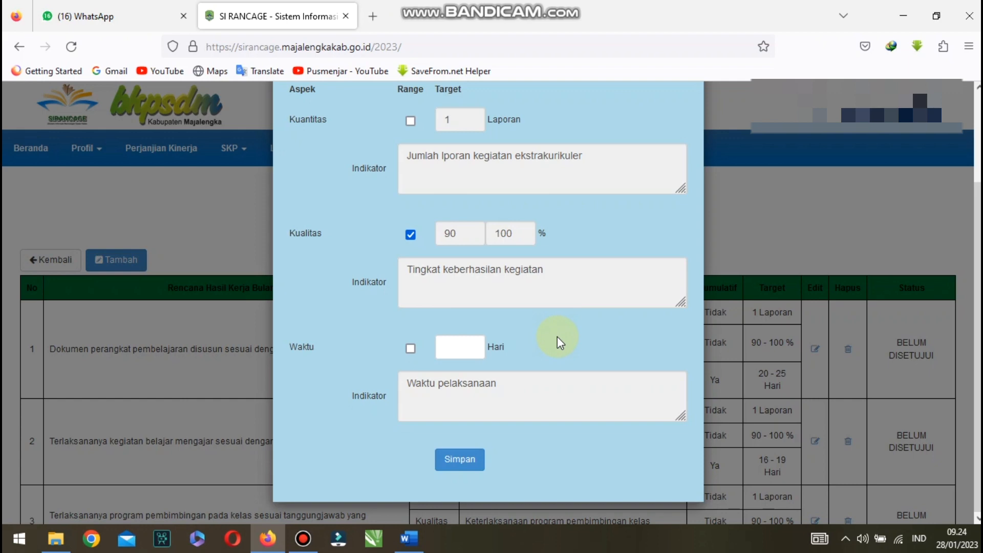
- Turn on Range for the fourth January entry's Waktu target, set it to 1 to 6 Hari, and save the entry
{"action": "left_click", "coordinate": [411, 349]}
{"action": "left_click", "coordinate": [453, 354]}
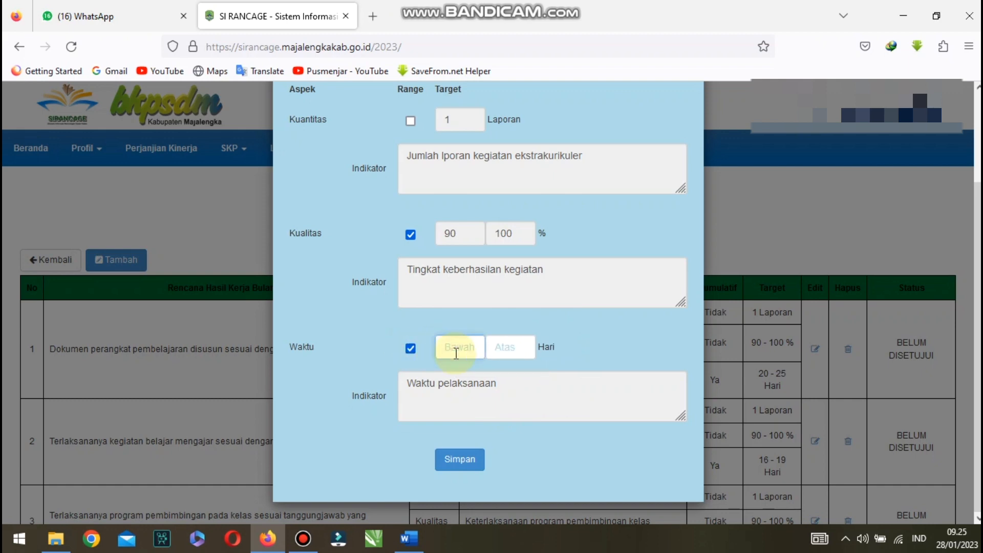
{"action": "type", "text": "1"}
{"action": "left_click", "coordinate": [506, 347]}
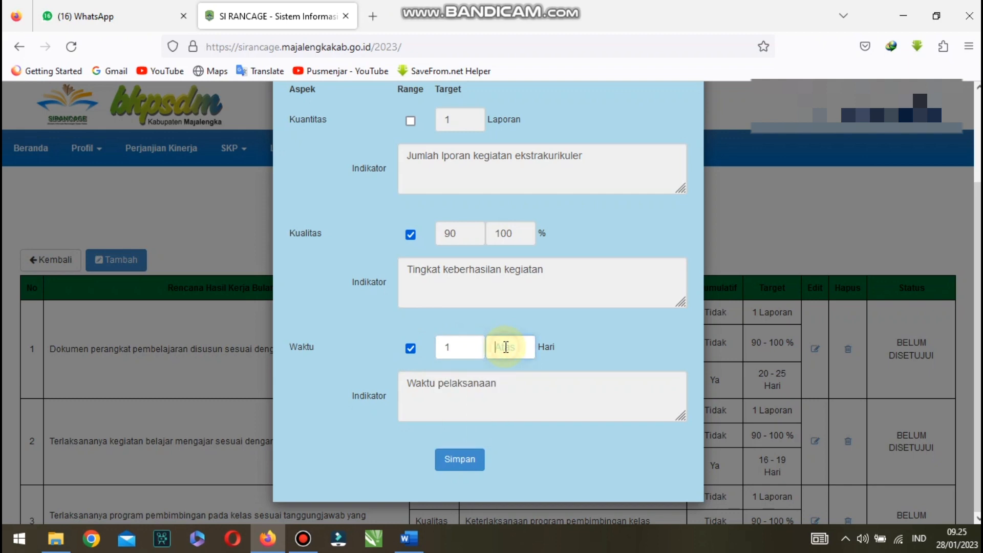
{"action": "type", "text": "6"}
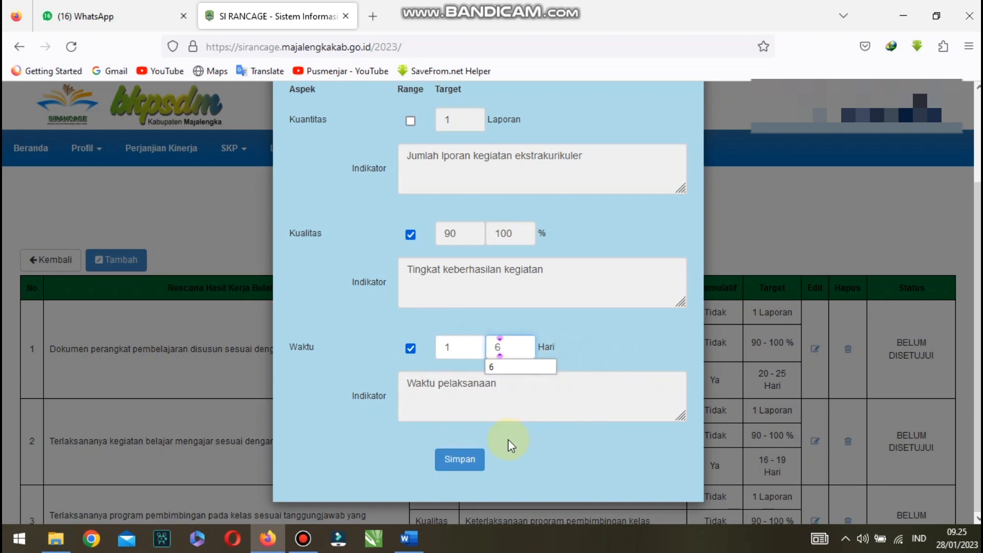
{"action": "left_click", "coordinate": [462, 459]}
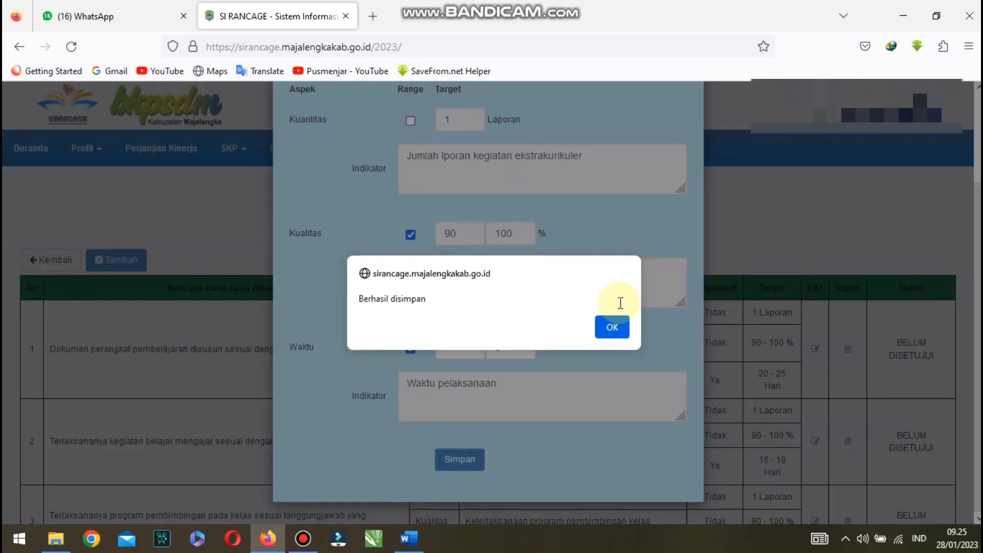
{"action": "left_click", "coordinate": [614, 327]}
- Review the indicators and targets of all entries in the January 2023 Rencana Hasil Kerja table
{"action": "scroll", "coordinate": [618, 331], "scroll_direction": "down", "scroll_amount": 4}
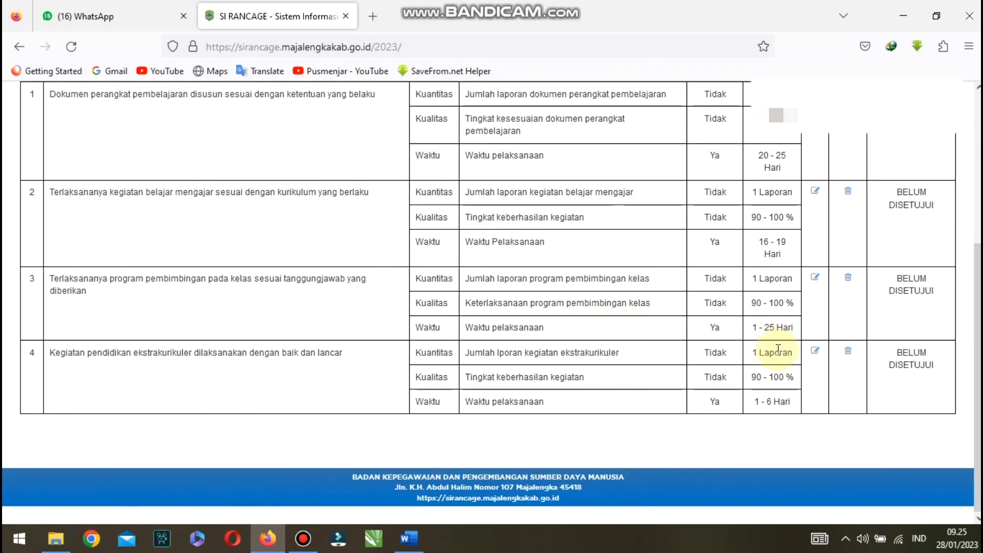
{"action": "scroll", "coordinate": [779, 350], "scroll_direction": "up", "scroll_amount": 3}
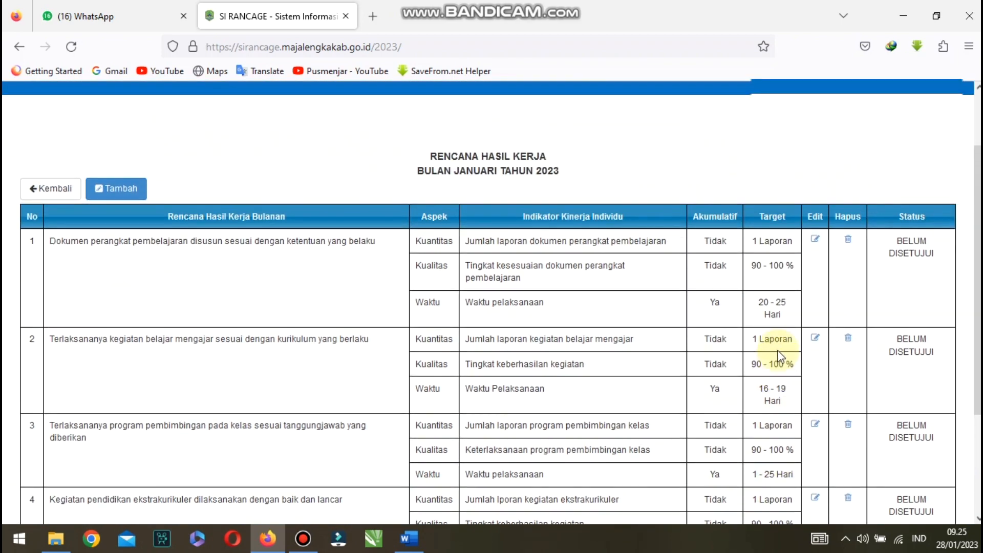
{"action": "scroll", "coordinate": [778, 355], "scroll_direction": "down", "scroll_amount": 3}
{"action": "scroll", "coordinate": [779, 350], "scroll_direction": "up", "scroll_amount": 3}
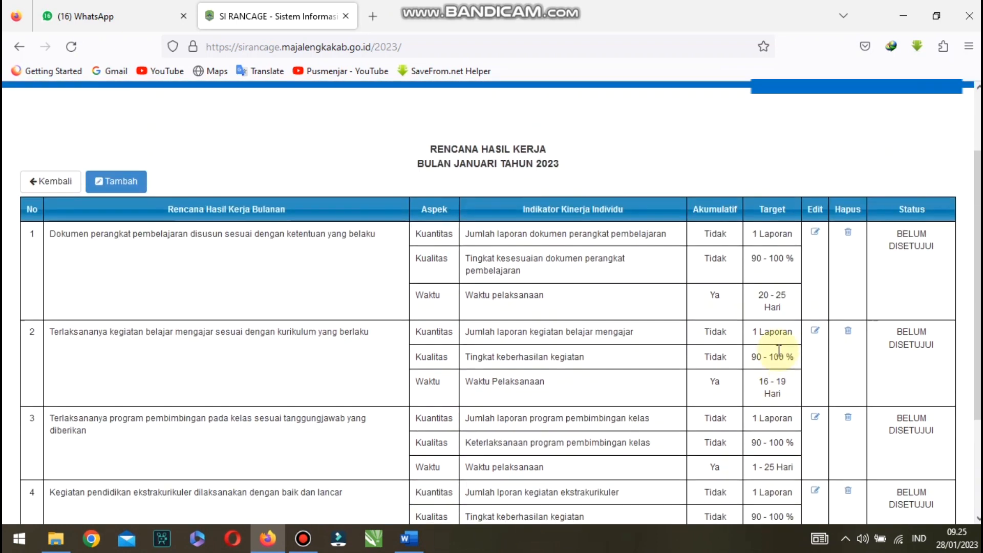
{"action": "scroll", "coordinate": [779, 355], "scroll_direction": "up", "scroll_amount": 2}
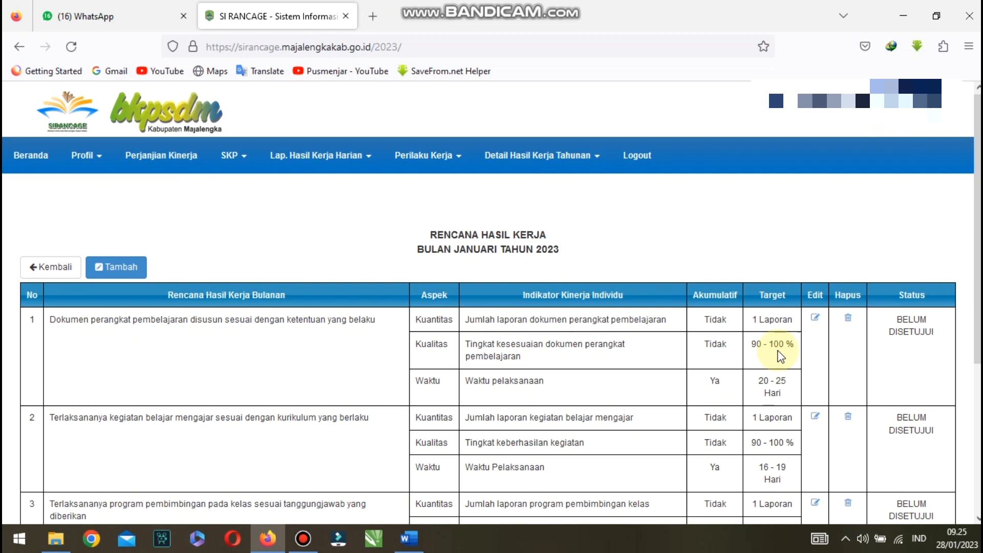
{"action": "scroll", "coordinate": [781, 357], "scroll_direction": "down", "scroll_amount": 3}
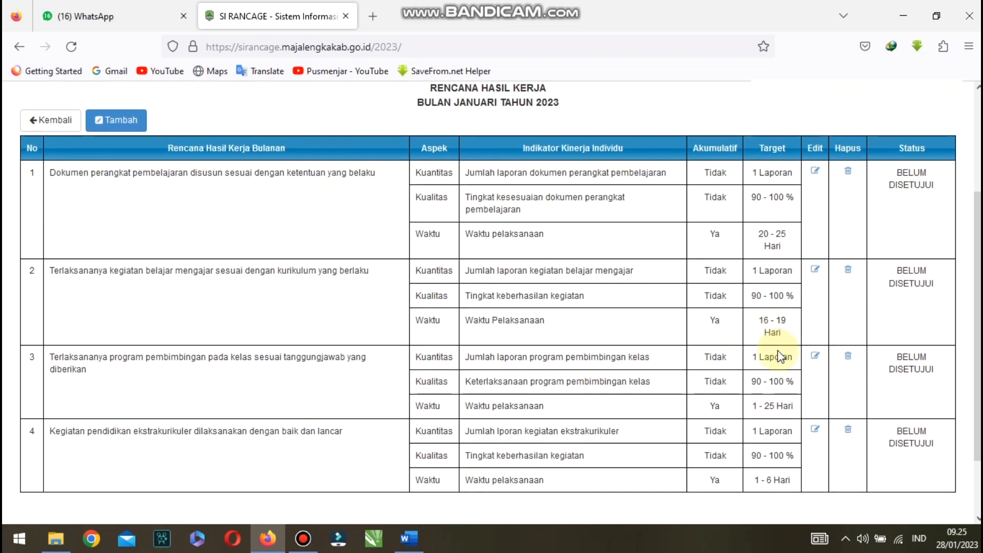
{"action": "scroll", "coordinate": [780, 357], "scroll_direction": "up", "scroll_amount": 1}
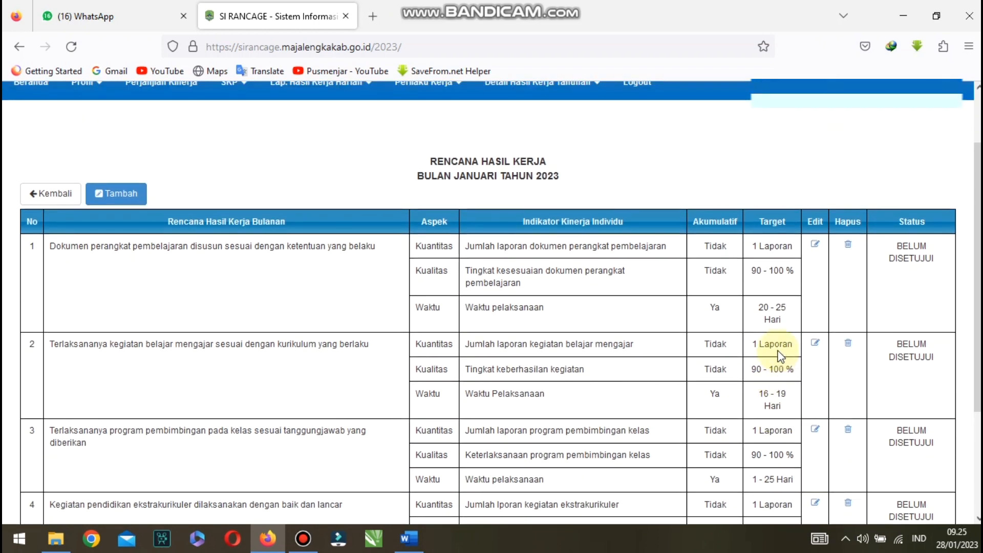